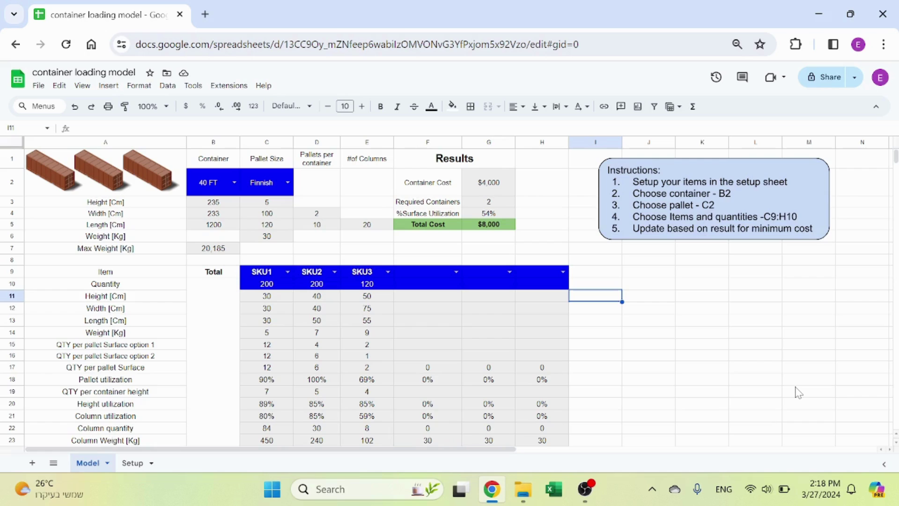
Choose the 20 FT container in B2 and the Standard pallet size in C2.
left_click(199, 192)
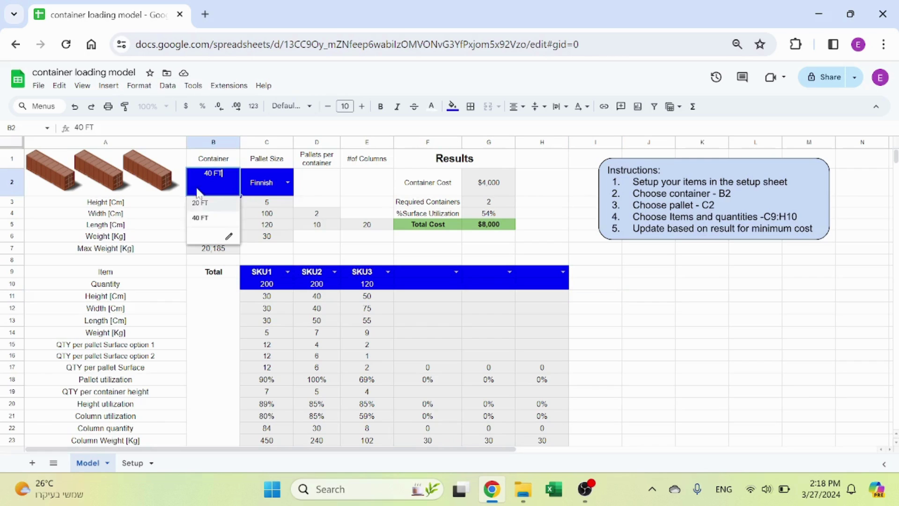
left_click(205, 203)
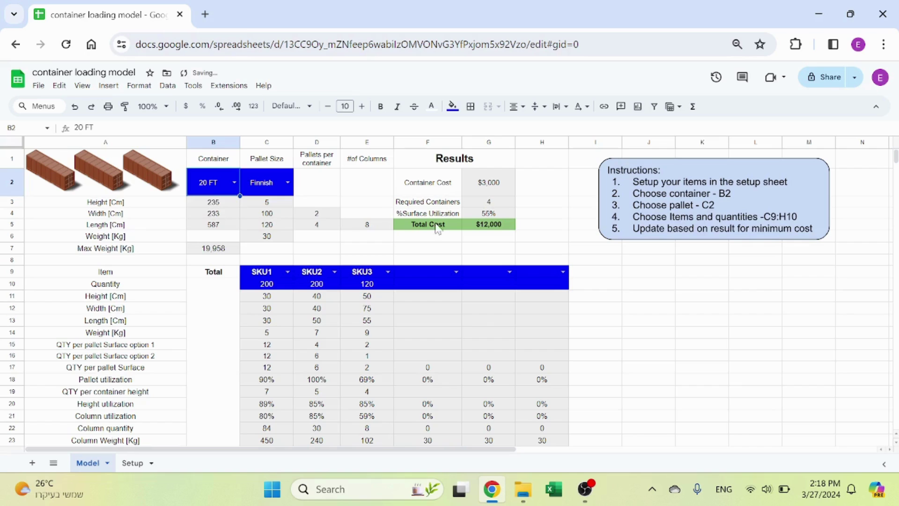
left_click(504, 225)
left_click(288, 184)
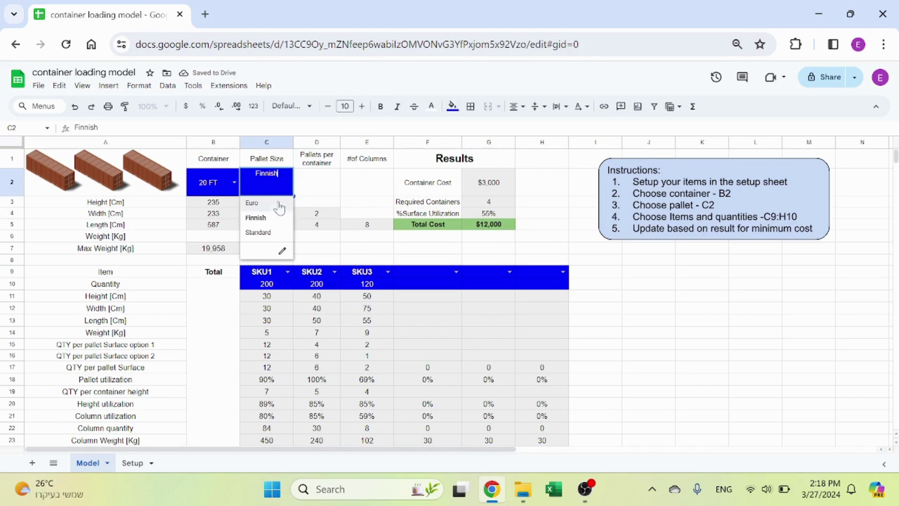
left_click(263, 233)
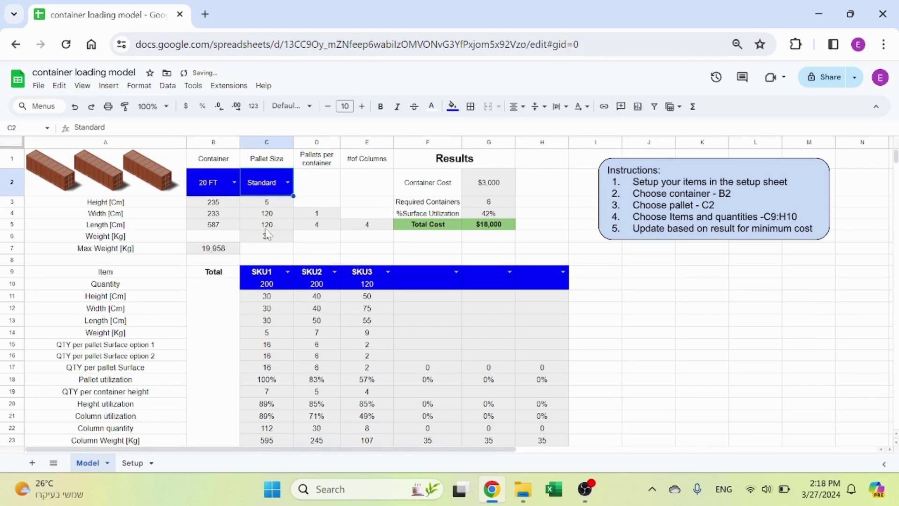
left_click(506, 227)
Set the SKU1 quantity in C10 to 180, undoing a trial switch to SKU3.
left_click(278, 287)
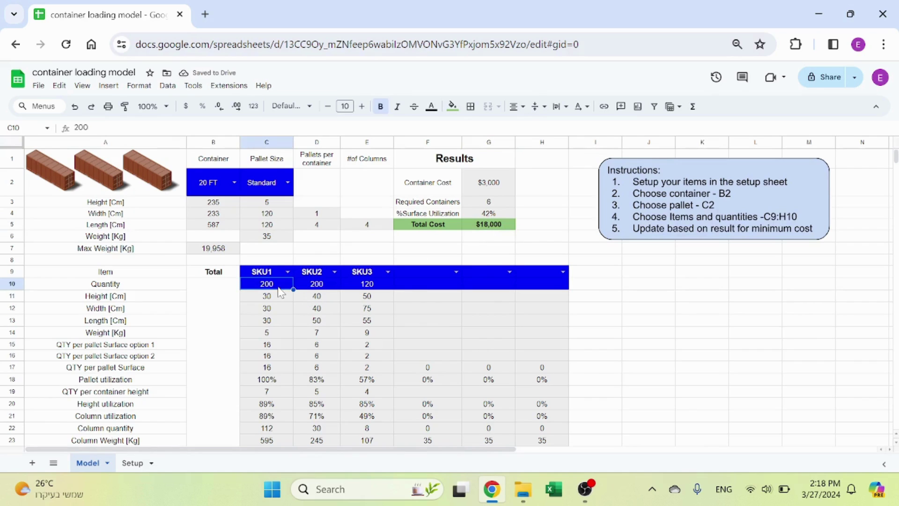
type("150")
key("Return")
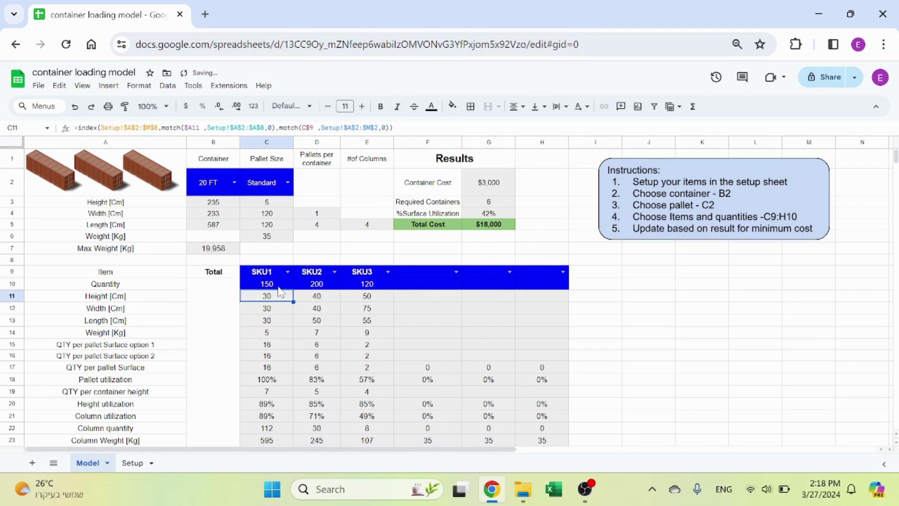
left_click(287, 272)
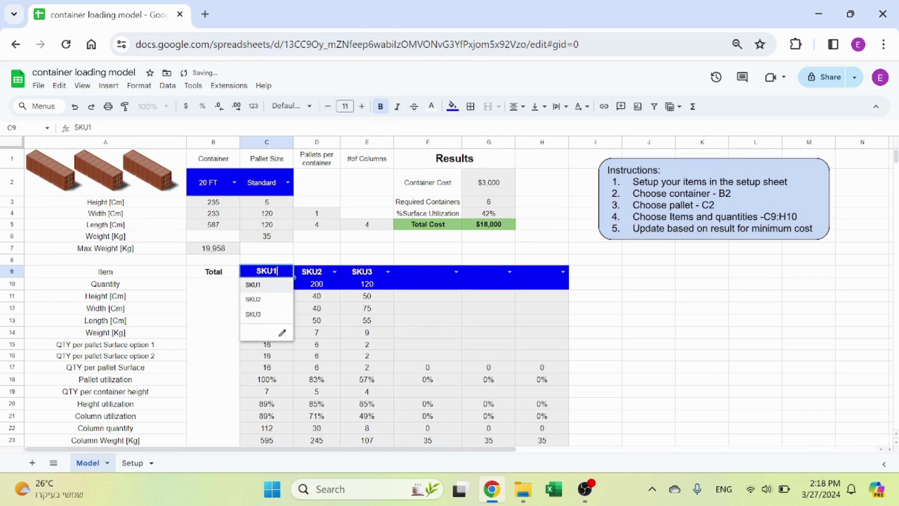
left_click(273, 315)
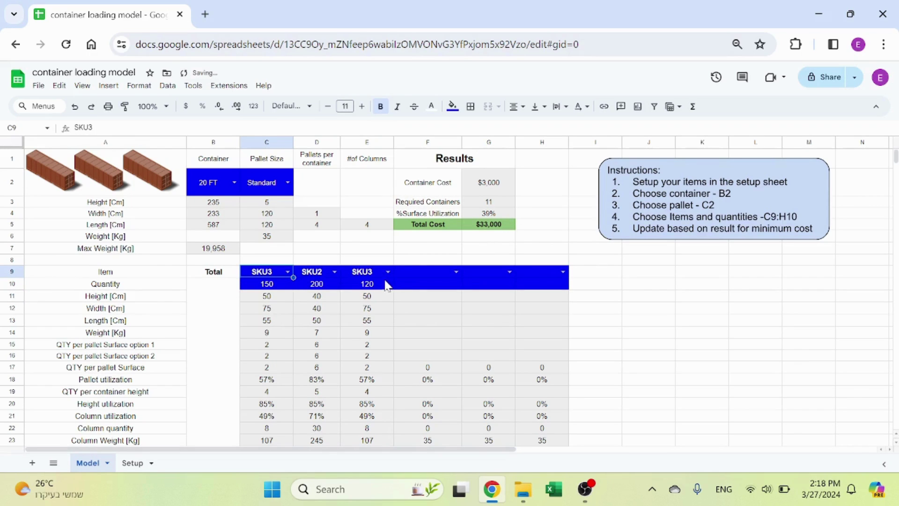
key("ctrl+z")
key("ctrl+z")
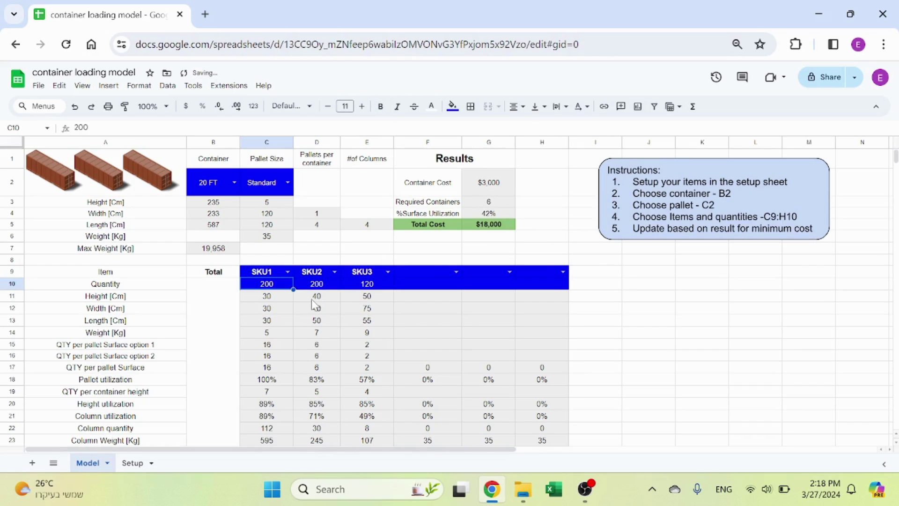
type("180.")
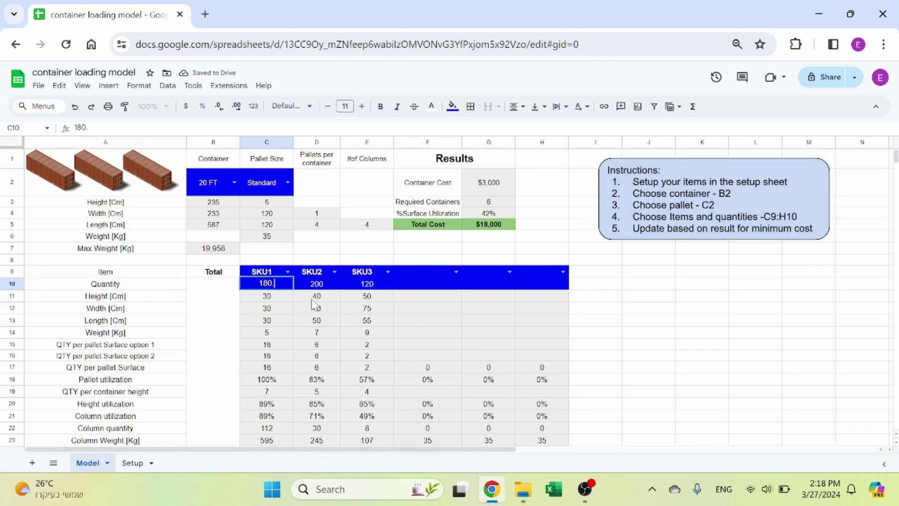
key("Return")
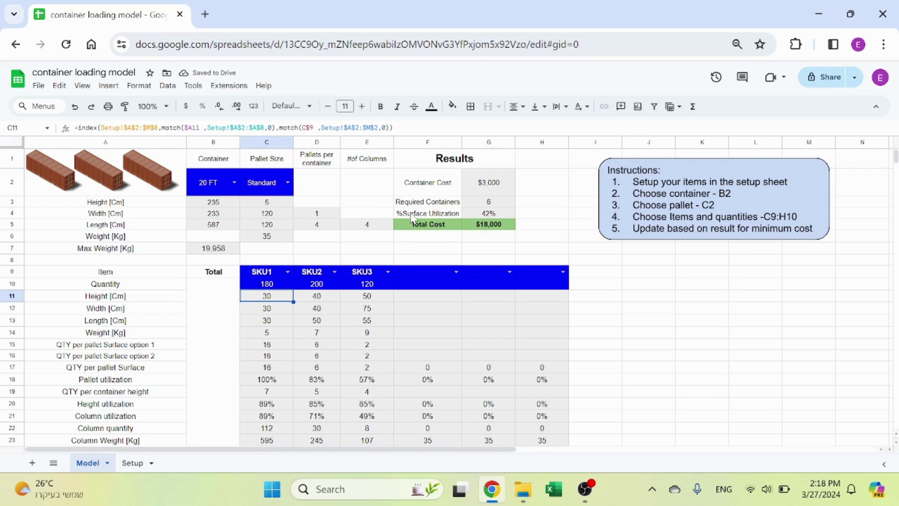
Check two result cells, then go to the Setup sheet.
left_click(444, 251)
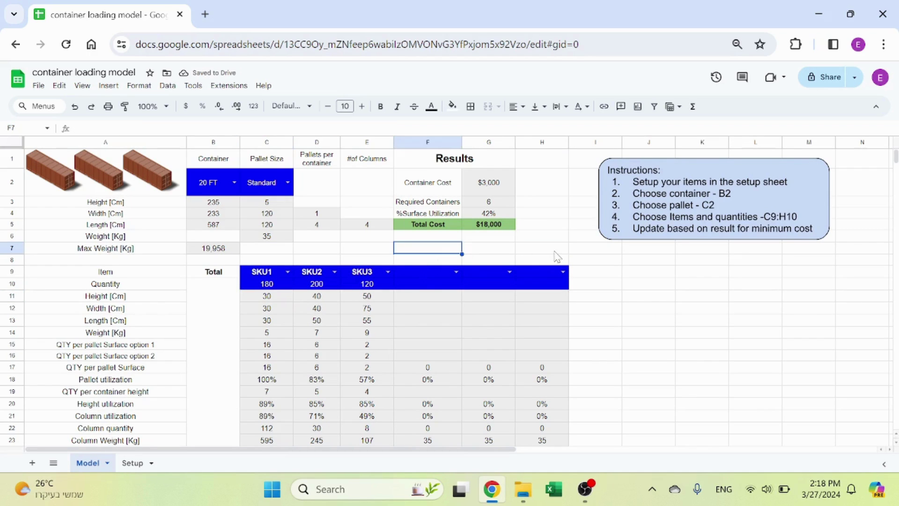
left_click(555, 249)
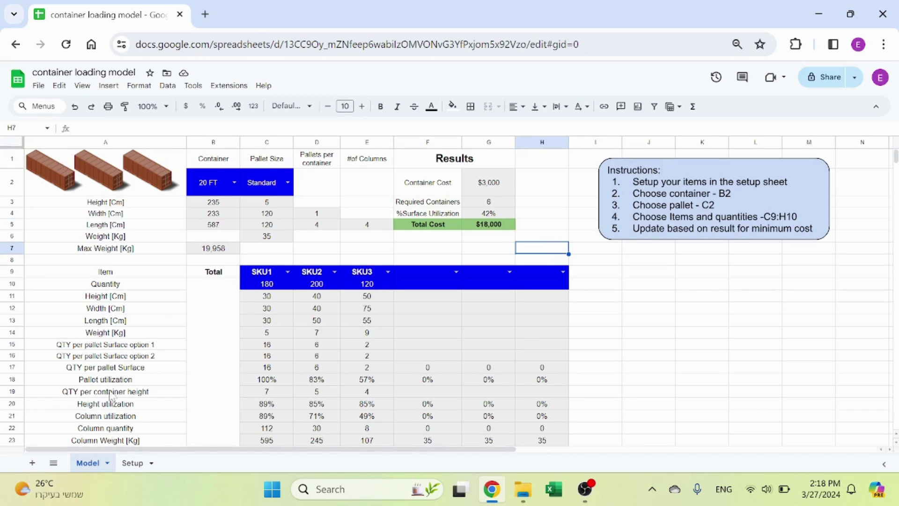
left_click(139, 474)
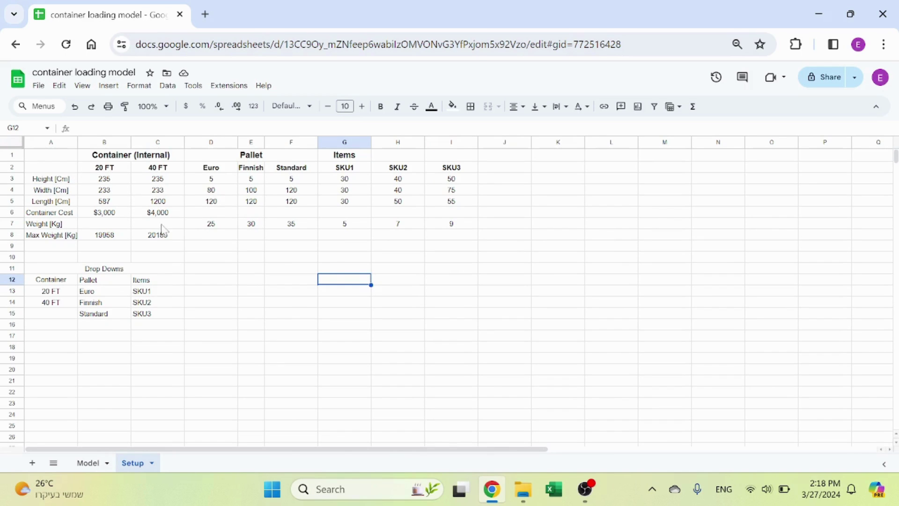
Review the 20 FT and 40 FT container headers and the 20 FT height, width and length.
left_click(158, 167)
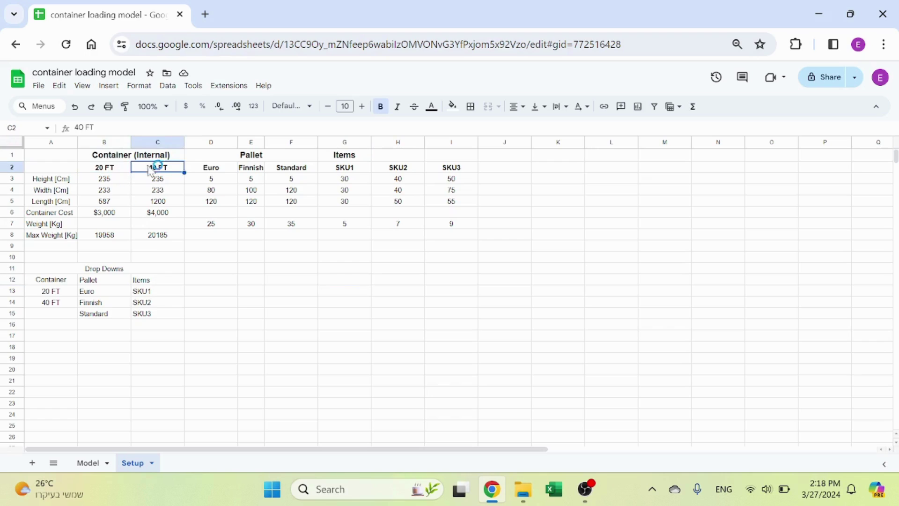
left_click(121, 168)
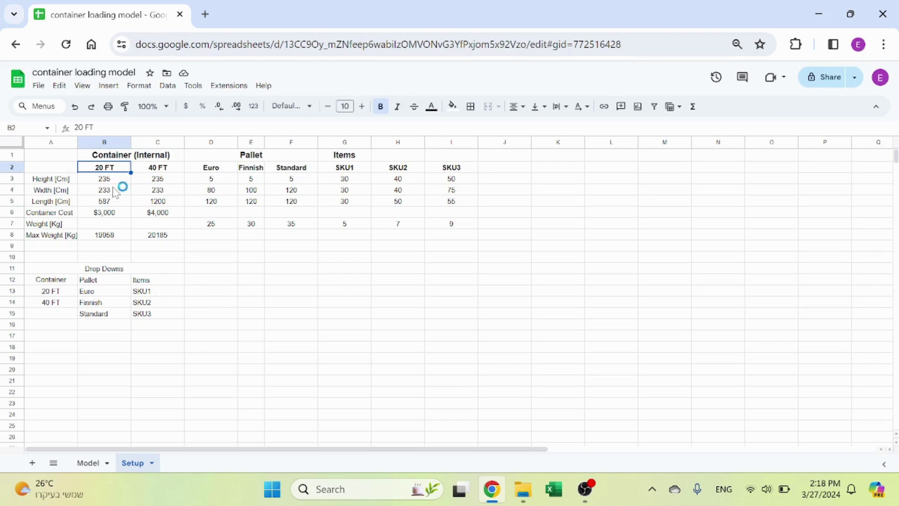
key("Up")
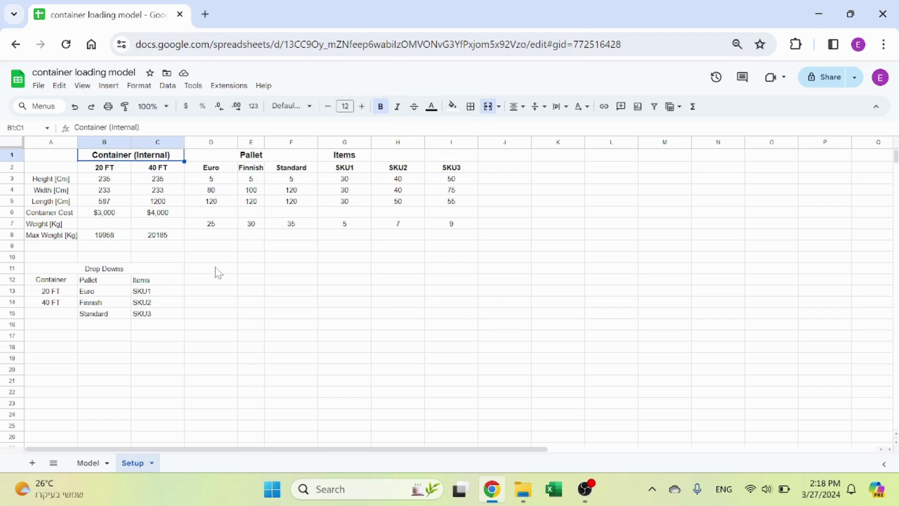
left_click(114, 182)
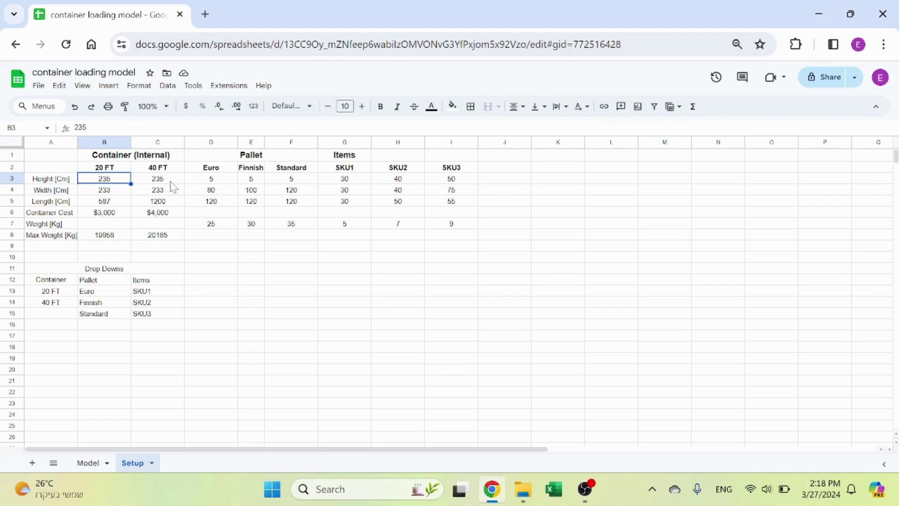
left_click(127, 192)
left_click(125, 201)
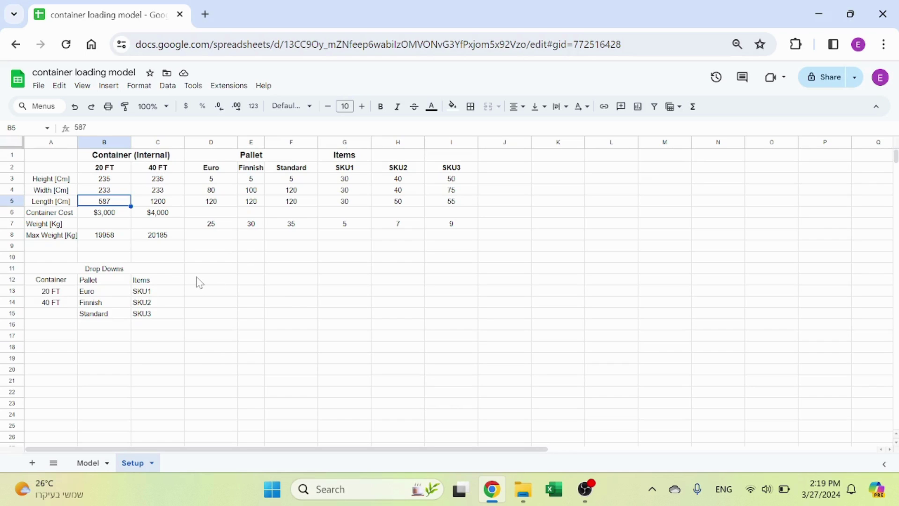
Compare the 20 FT and 40 FT container costs.
left_click(121, 219)
left_click(150, 217)
left_click(96, 215)
left_click(151, 216)
left_click(120, 218)
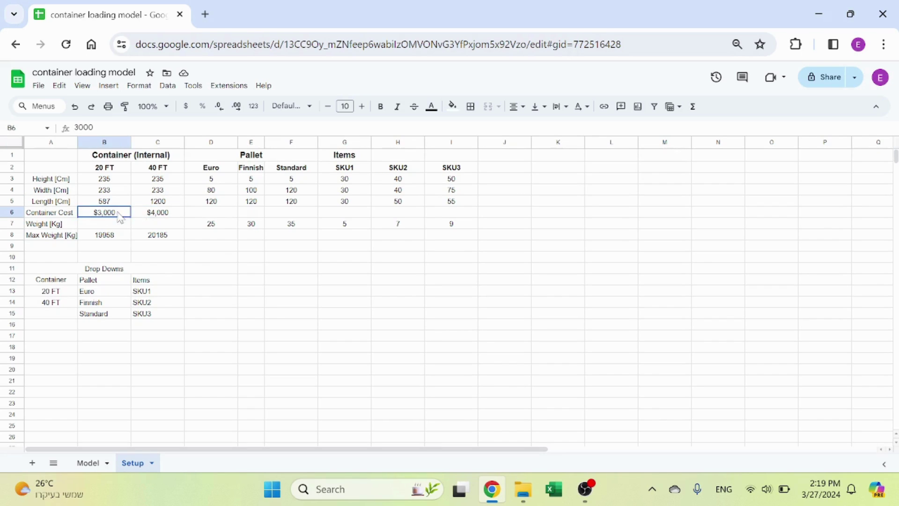
left_click(160, 219)
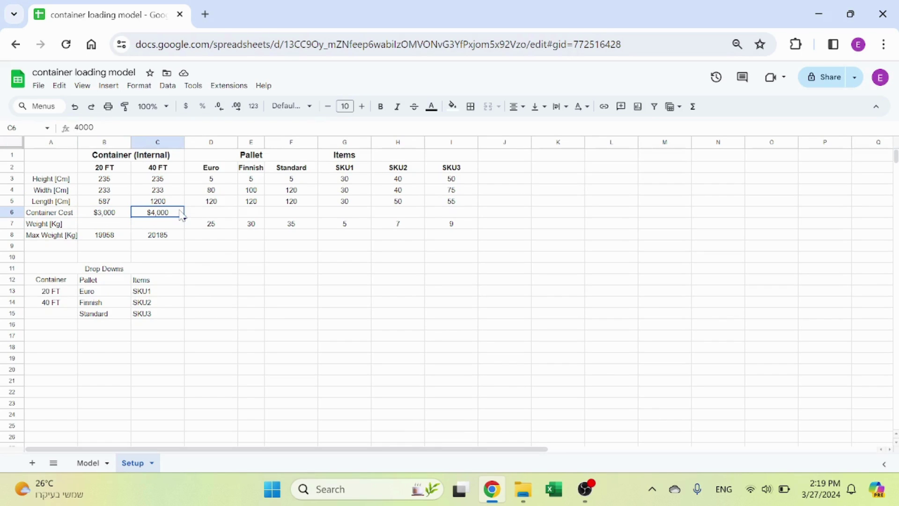
left_click(110, 214)
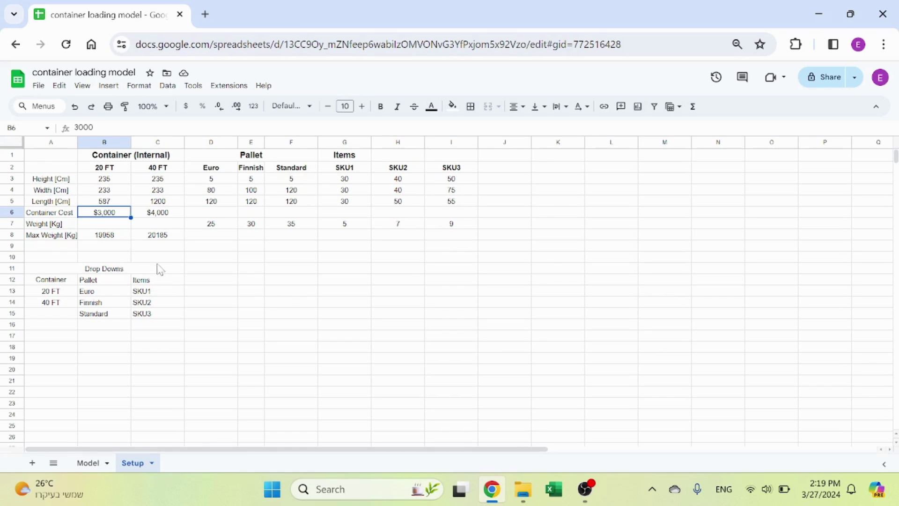
Check both containers' maximum weights and widen column A to fit the row labels.
left_click(106, 238)
left_click(160, 239)
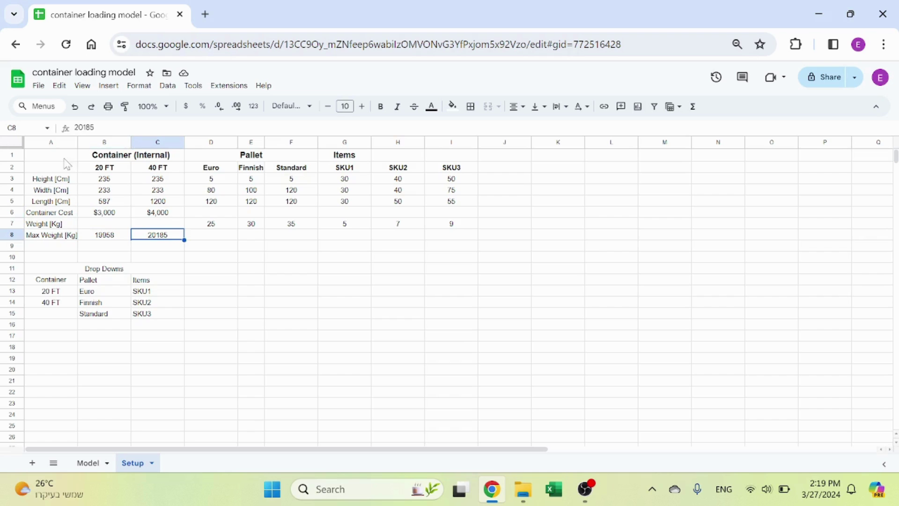
left_click_drag(77, 142, 86, 142)
left_click(214, 294)
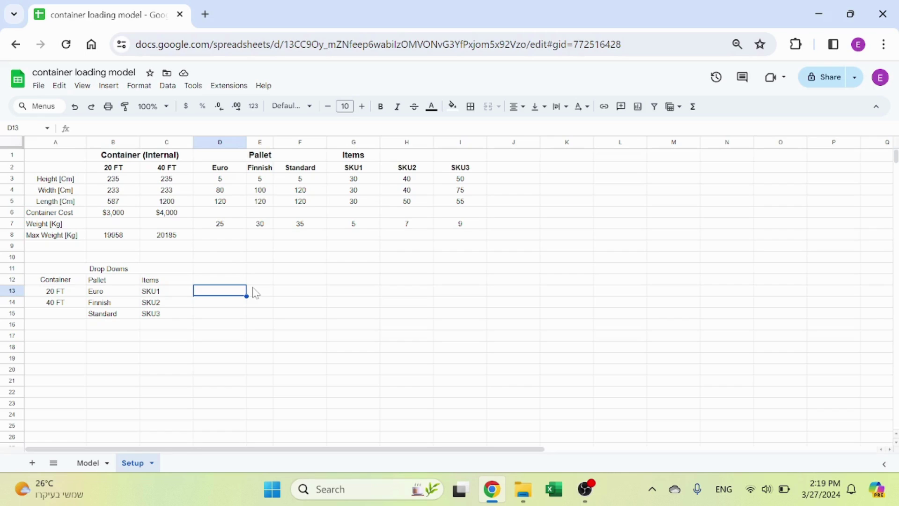
Review the Euro and Standard pallet dimensions and weights, then widen the Finnish pallet column E.
left_click(274, 156)
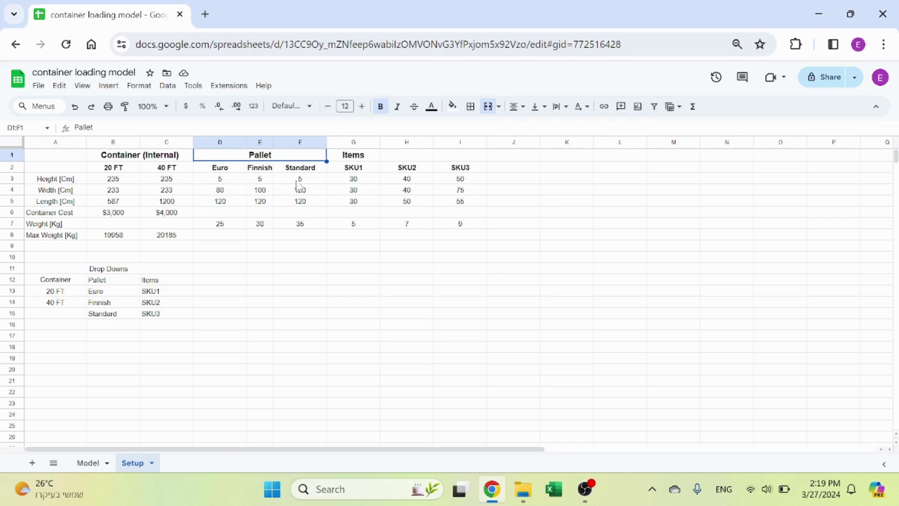
left_click(237, 182)
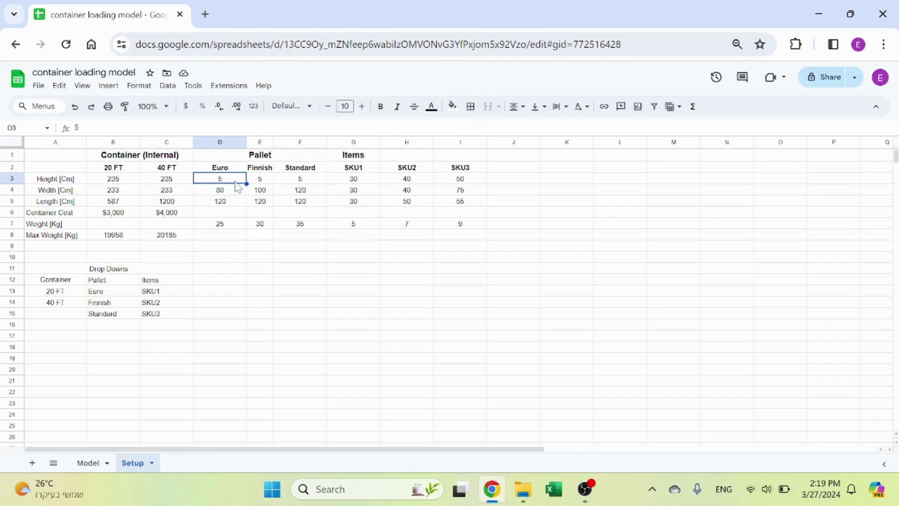
left_click(244, 192)
left_click(283, 203)
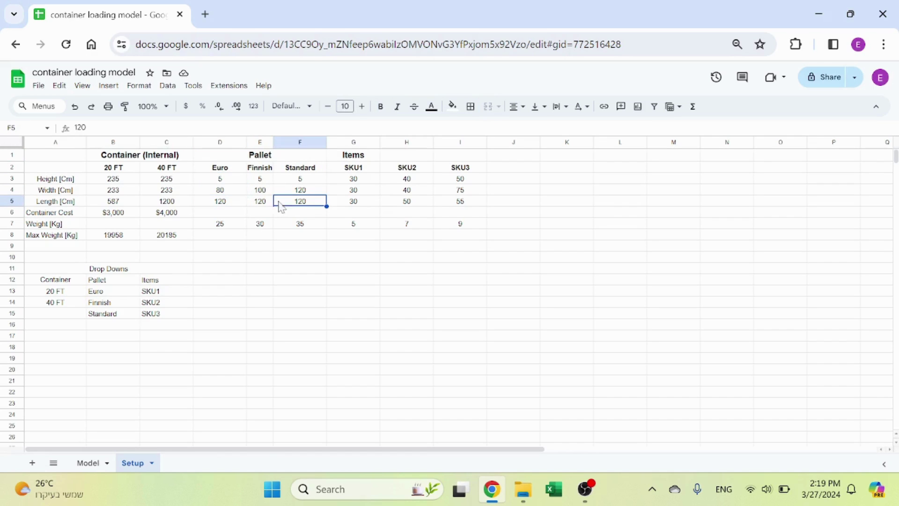
left_click(233, 226)
left_click(279, 226)
left_click(272, 236)
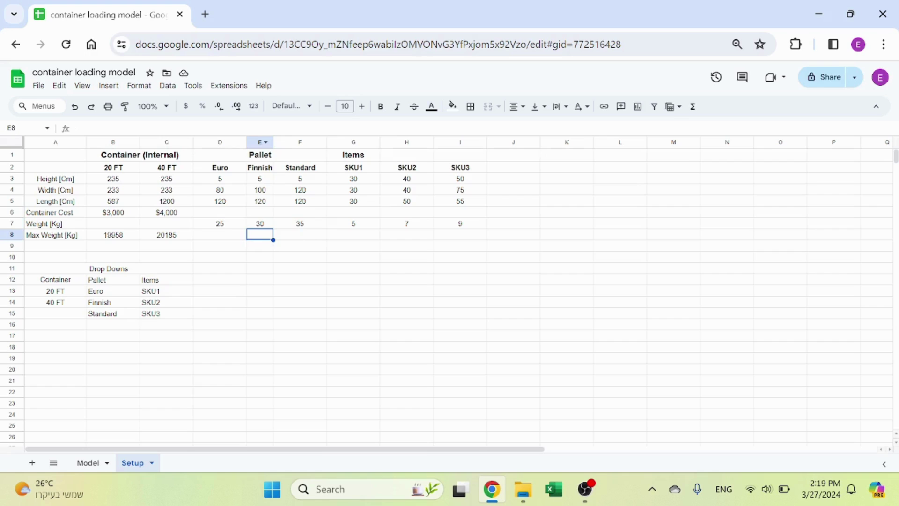
left_click_drag(274, 141, 285, 141)
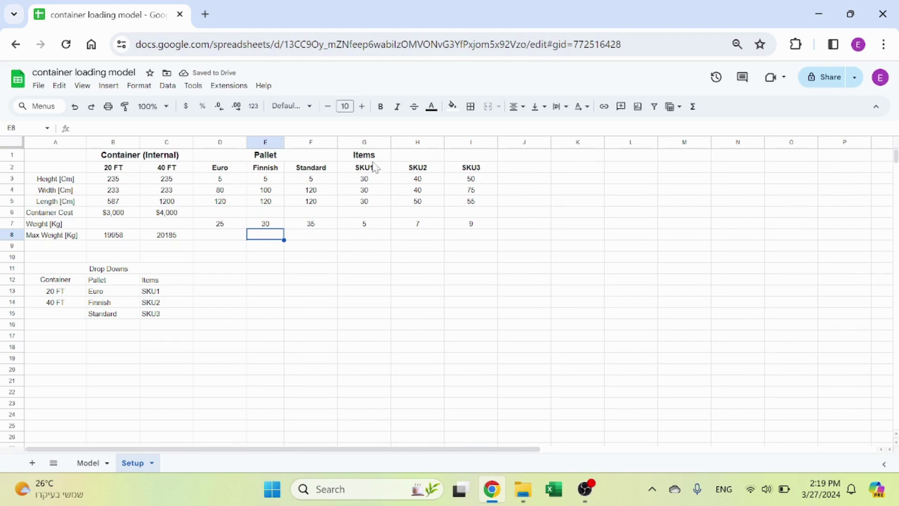
Check the SKU1–SKU3 item names and SKU1's dimensions and weight.
left_click_drag(373, 168, 499, 177)
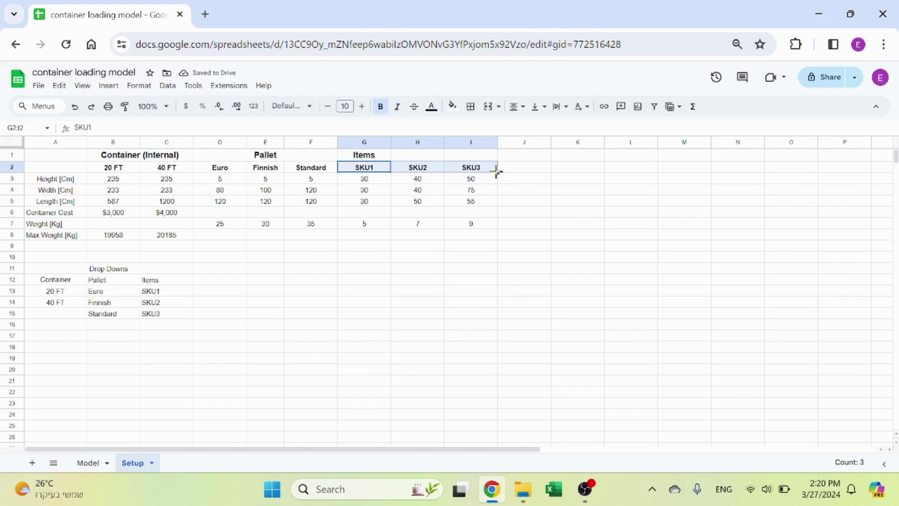
left_click(460, 238)
left_click_drag(368, 180, 380, 208)
left_click(381, 227)
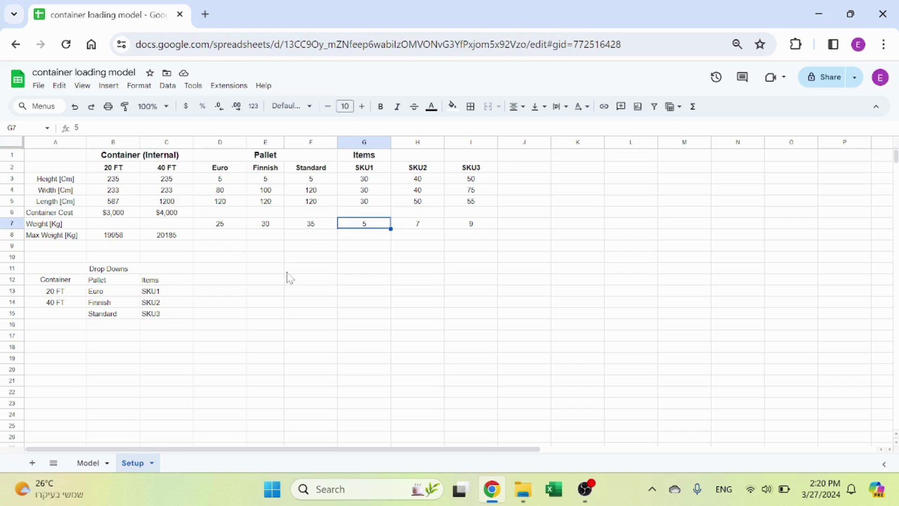
Review the container, pallet and item lists in A13:C13, revealing C13's TRANSPOSE formula.
left_click(65, 291)
left_click(119, 293)
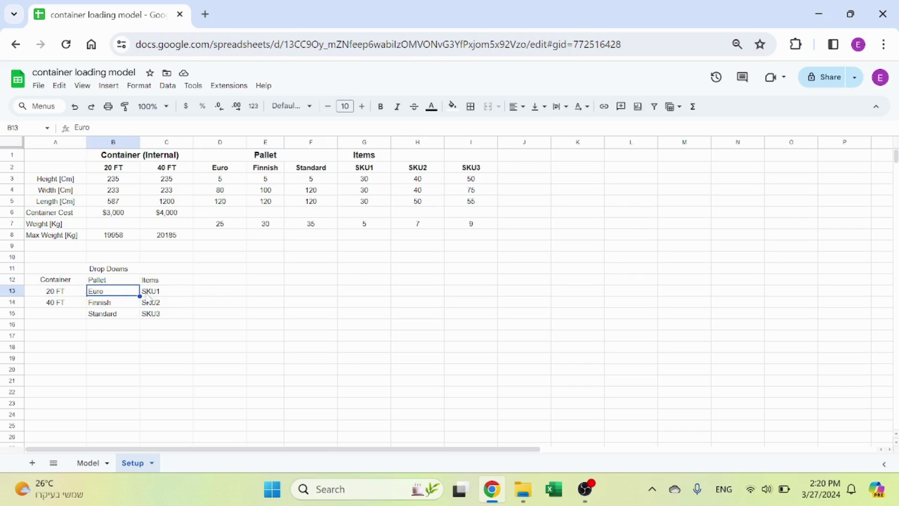
left_click(148, 294)
left_click(63, 292)
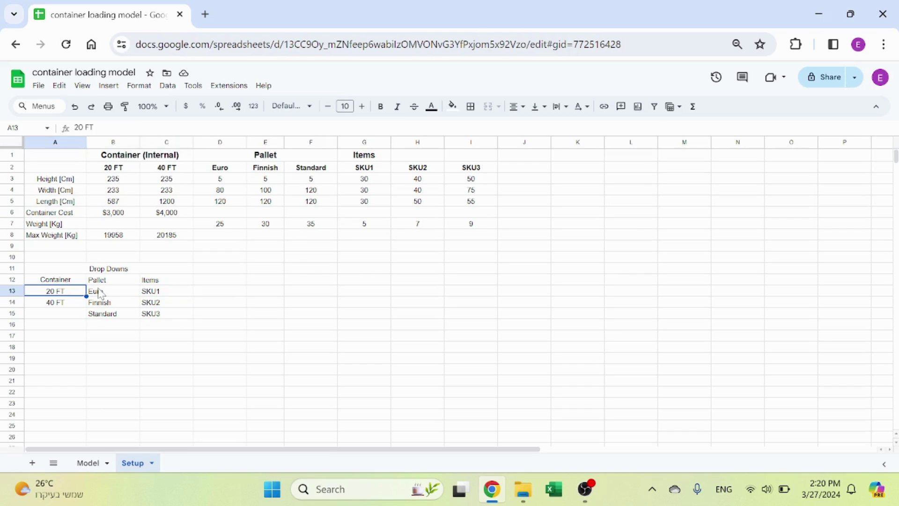
left_click(104, 315)
left_click(101, 293)
left_click(151, 295)
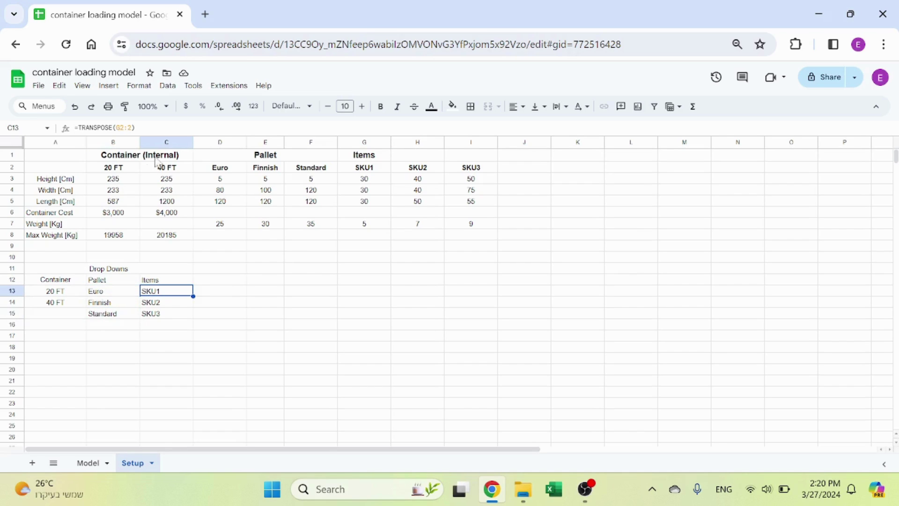
key("F2")
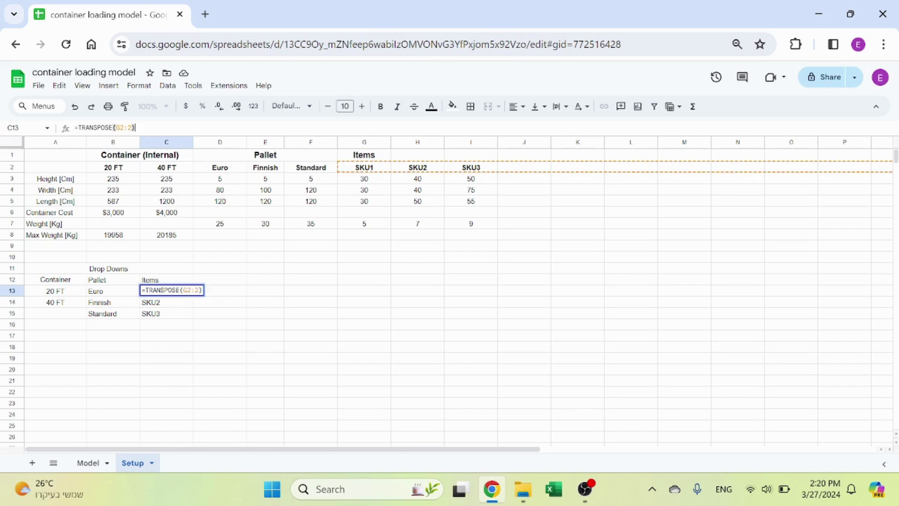
Delete the stray entries in J2:L2 and return to the Model sheet.
left_click(535, 169)
type("t")
left_click(576, 174)
type("t")
left_click(644, 173)
type("t")
left_click(515, 256)
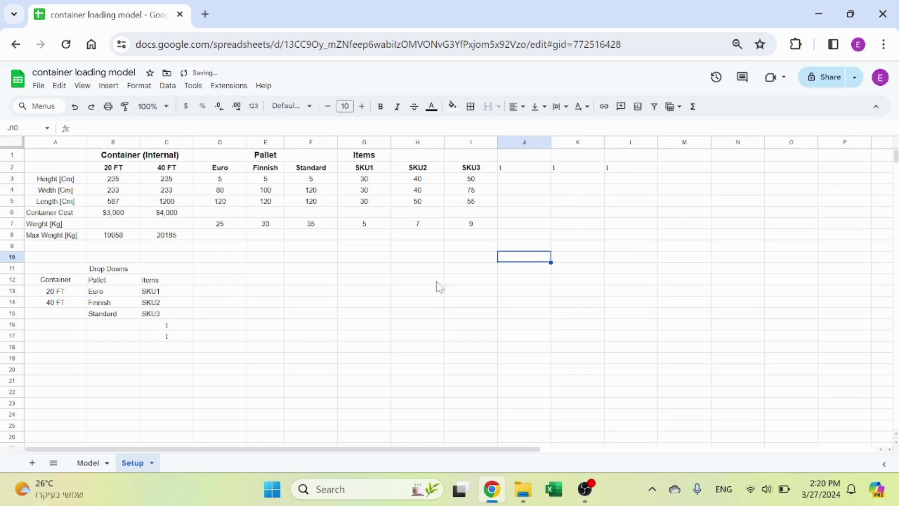
left_click_drag(538, 171, 625, 171)
key("Delete")
left_click(467, 328)
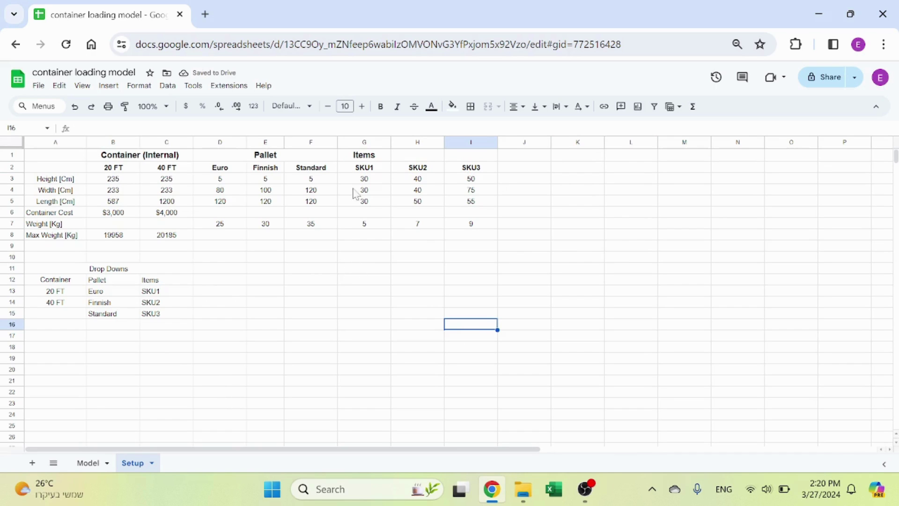
left_click(88, 464)
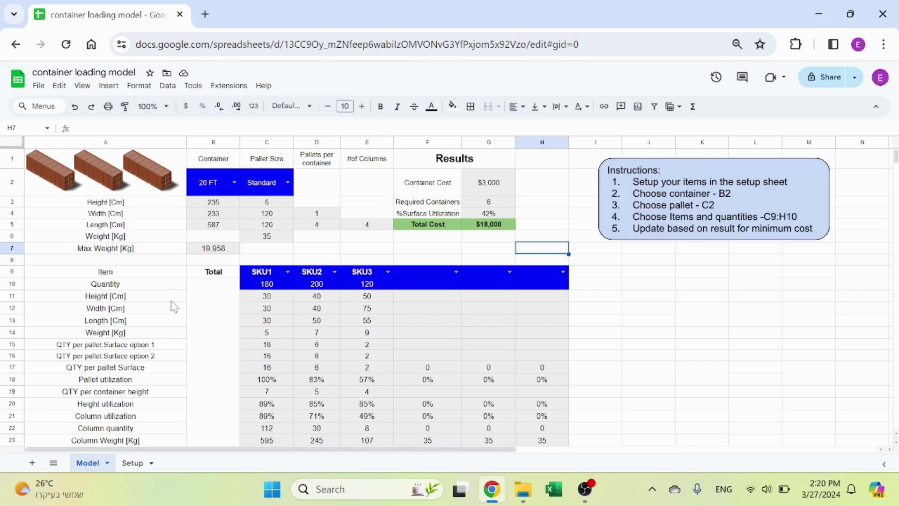
left_click(208, 187)
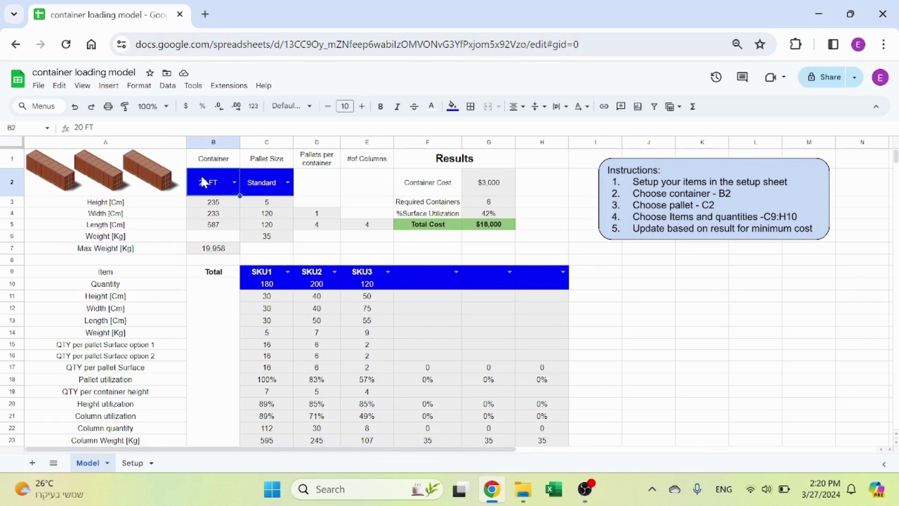
left_click(169, 86)
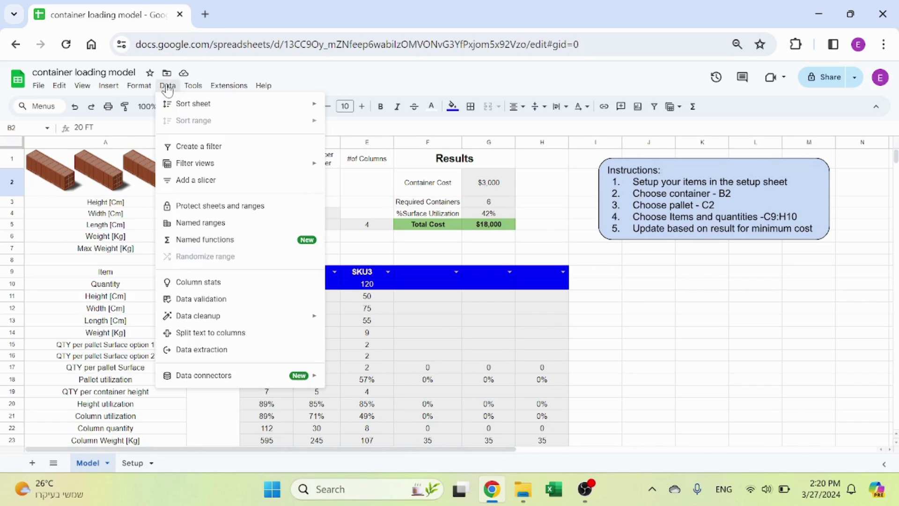
left_click(199, 300)
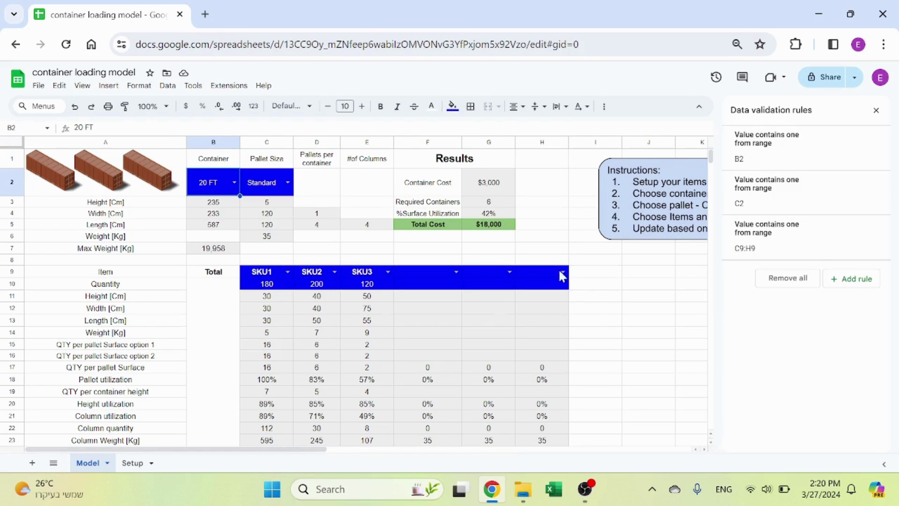
left_click(555, 235)
left_click(864, 280)
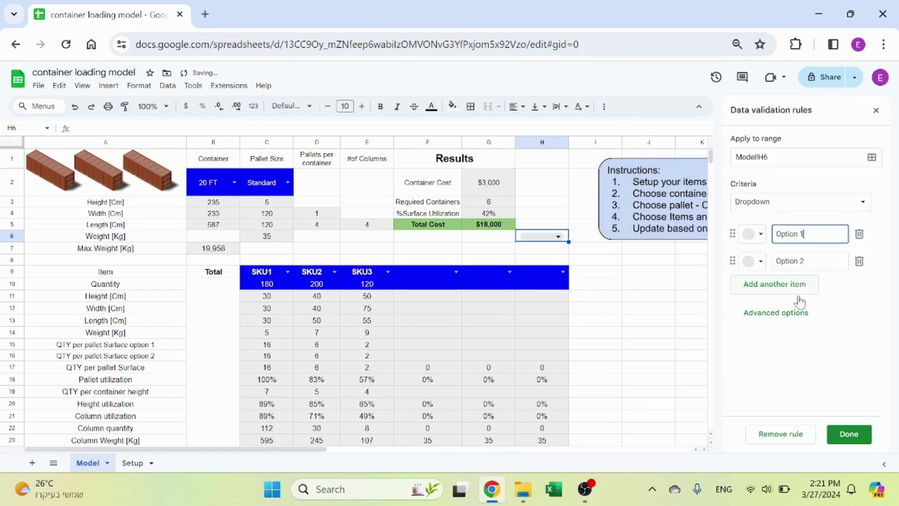
left_click(793, 203)
left_click(793, 218)
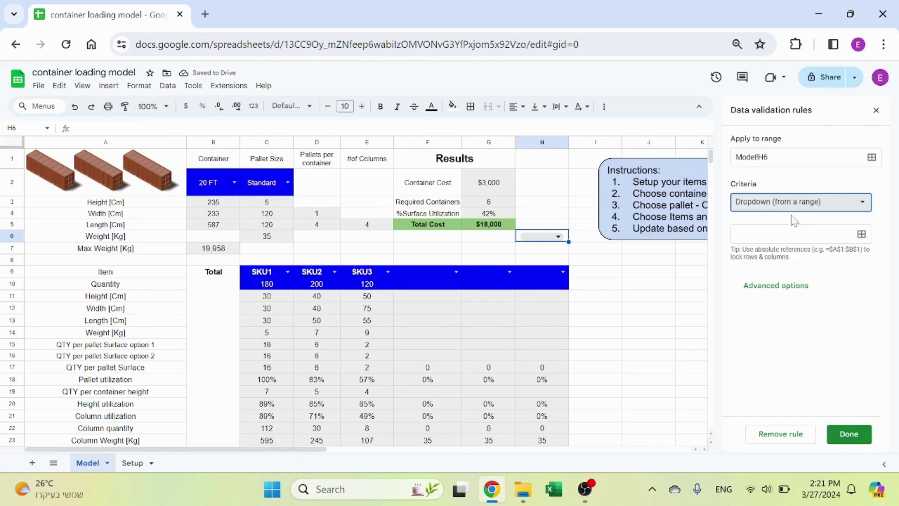
left_click(865, 235)
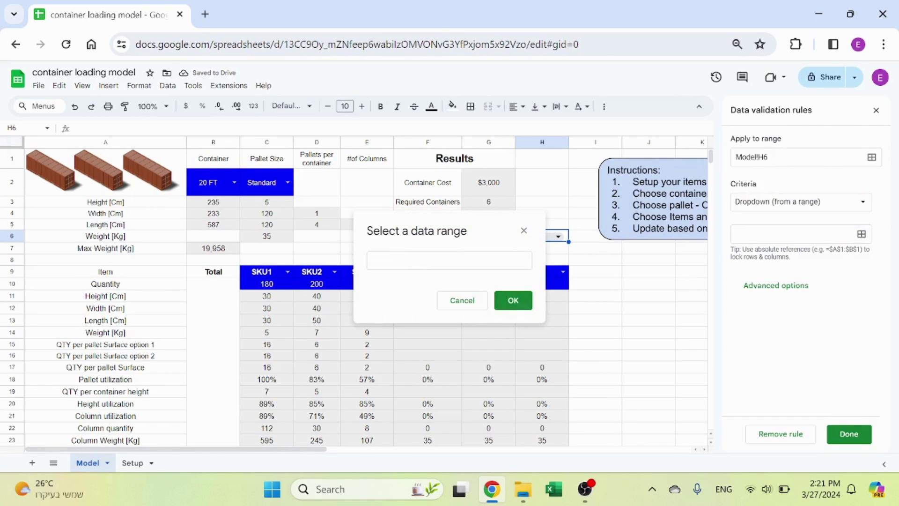
left_click(141, 466)
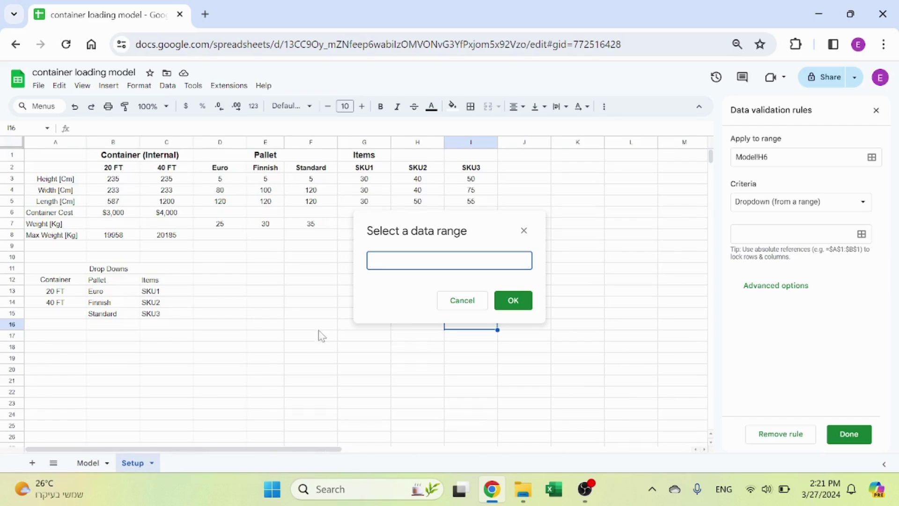
left_click_drag(65, 293, 62, 313)
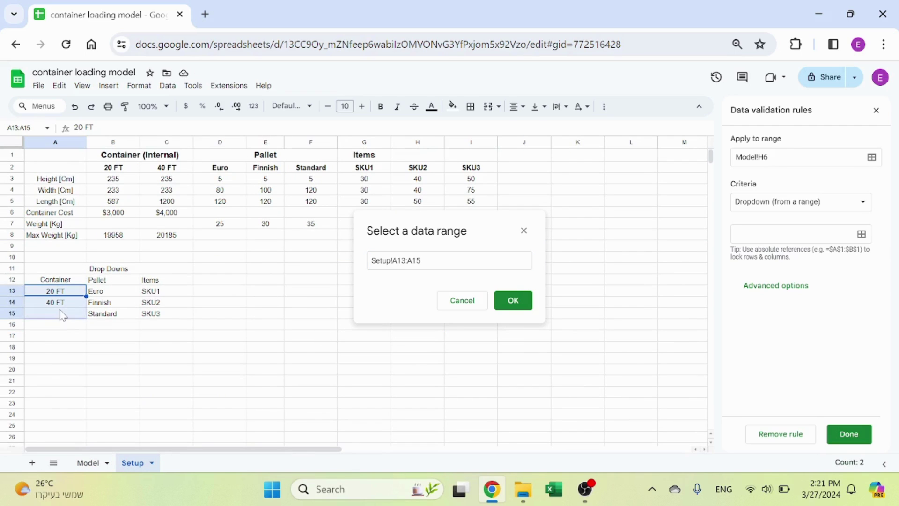
left_click(417, 260)
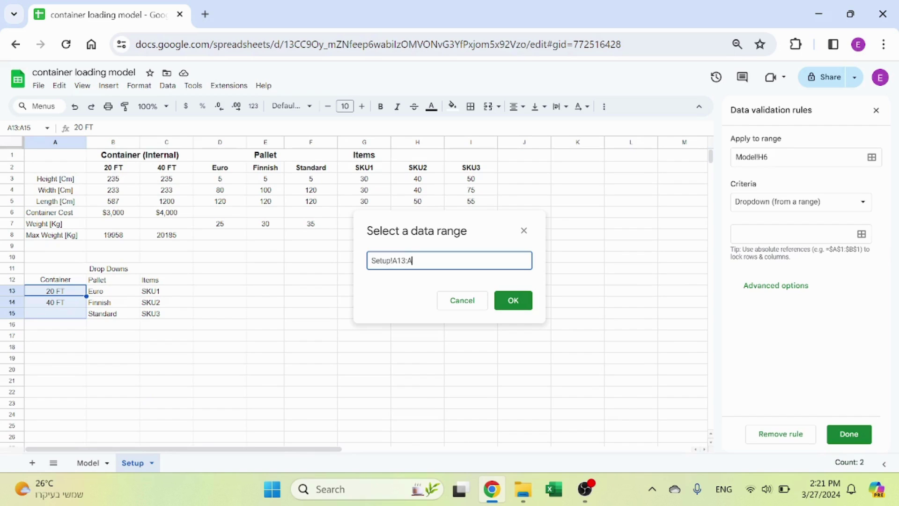
left_click(514, 301)
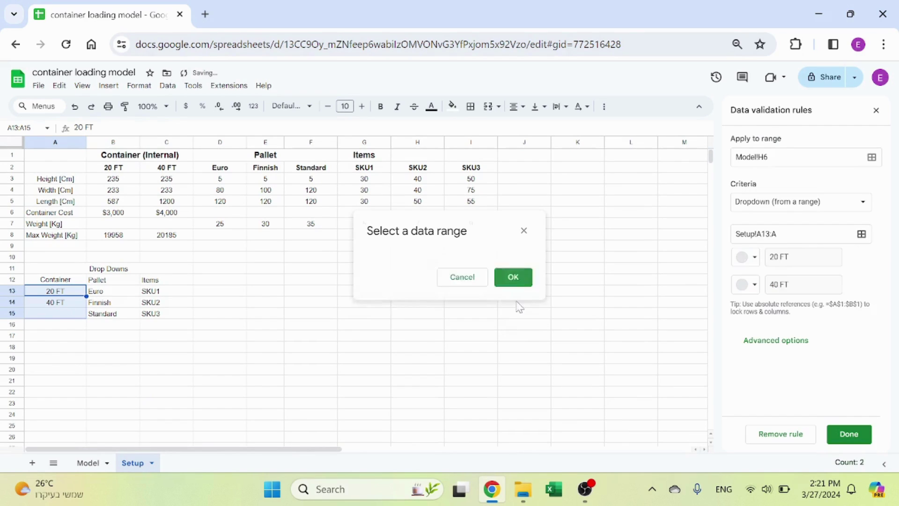
left_click(848, 434)
left_click(90, 466)
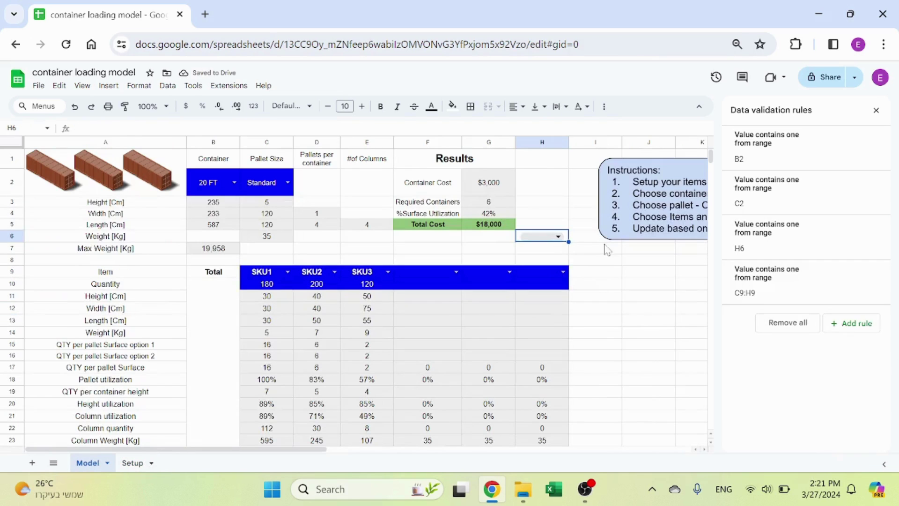
left_click(557, 236)
left_click(563, 235)
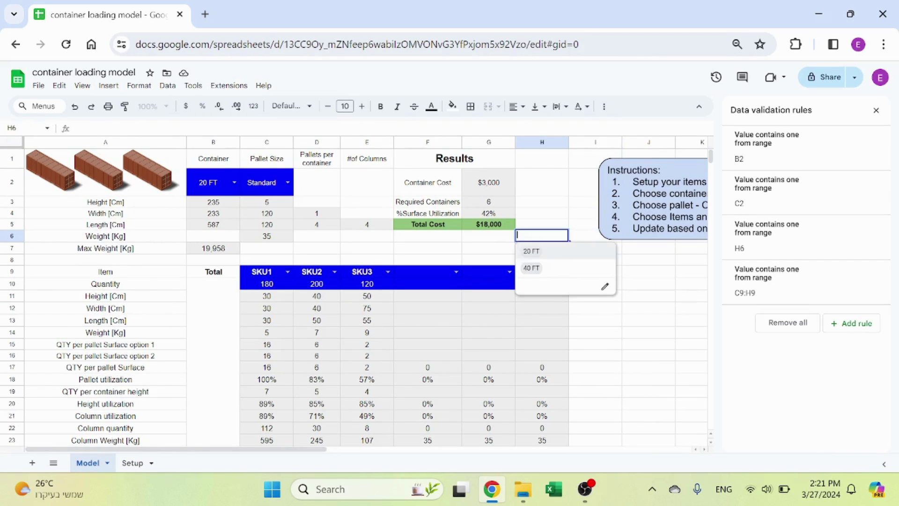
key("Escape")
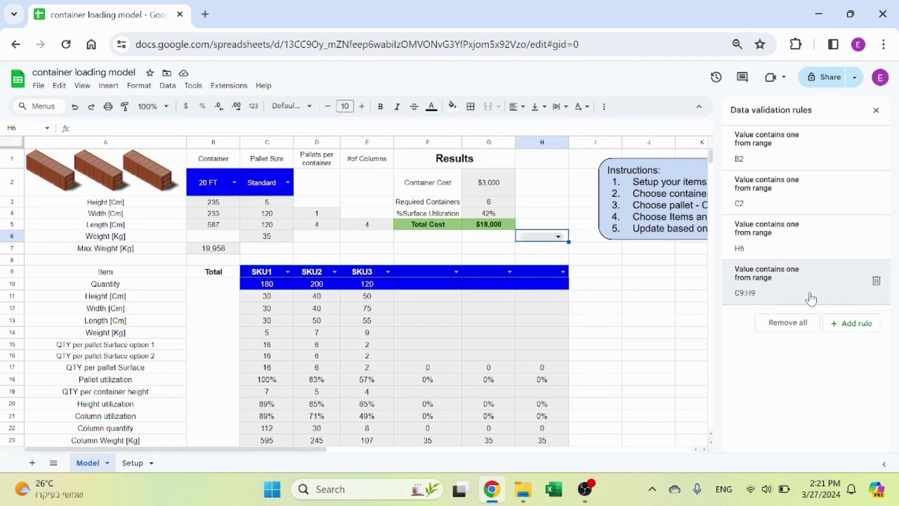
left_click(777, 240)
left_click(777, 340)
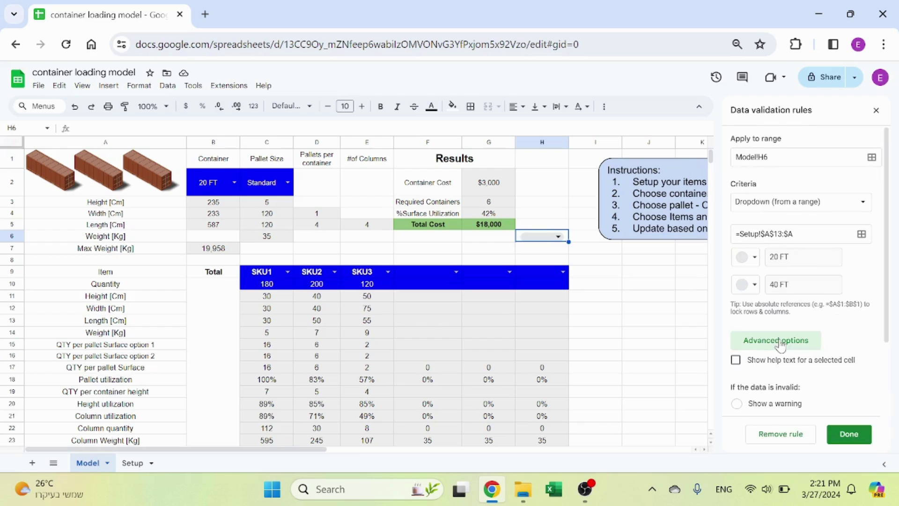
scroll(780, 345, "down", 2)
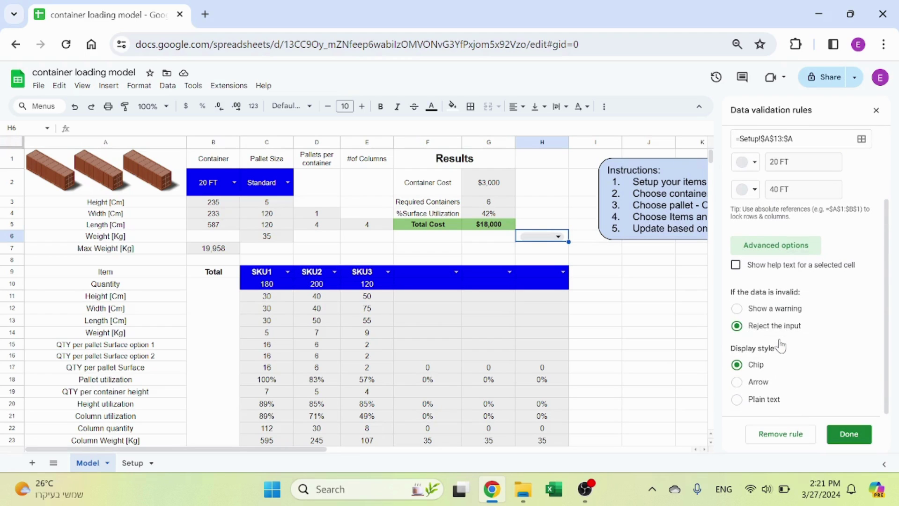
left_click(759, 383)
left_click(809, 440)
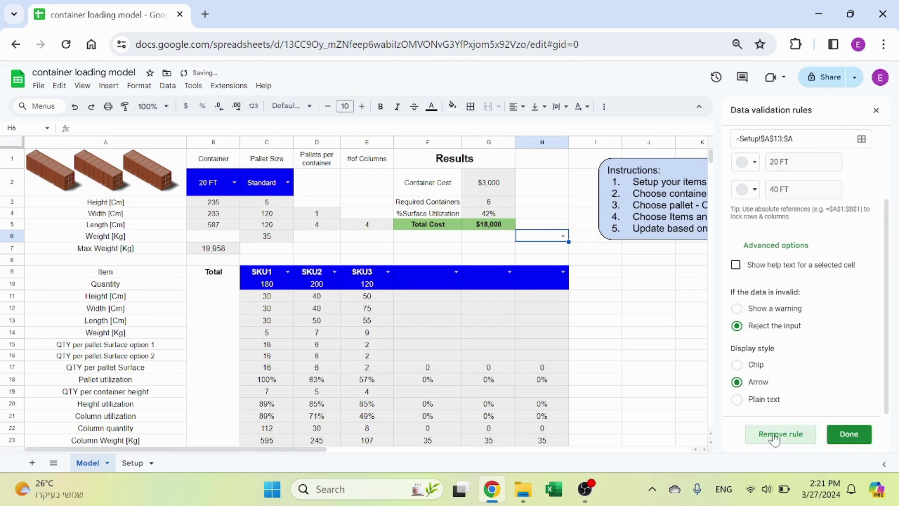
left_click(618, 296)
left_click(876, 110)
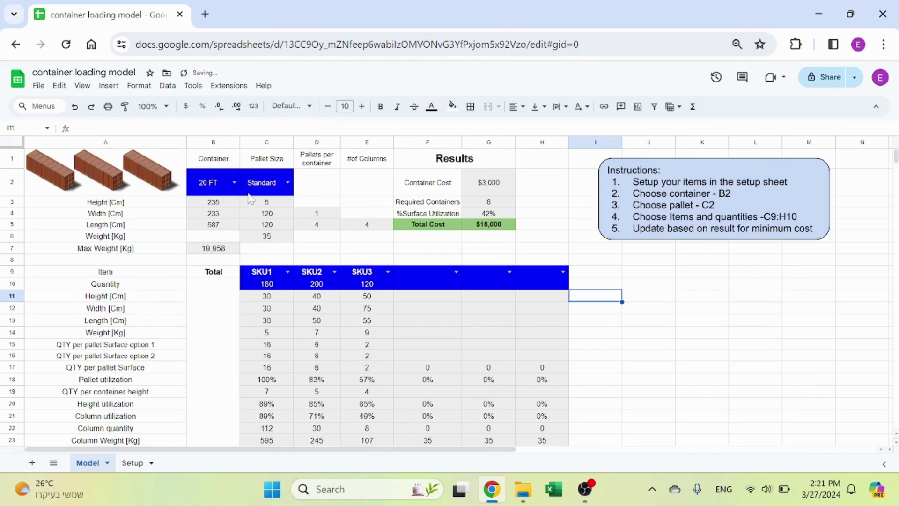
Review the B2 and C2 choices, the C9:H10 item inputs and the G5 Total Cost formula.
left_click(213, 182)
left_click(266, 183)
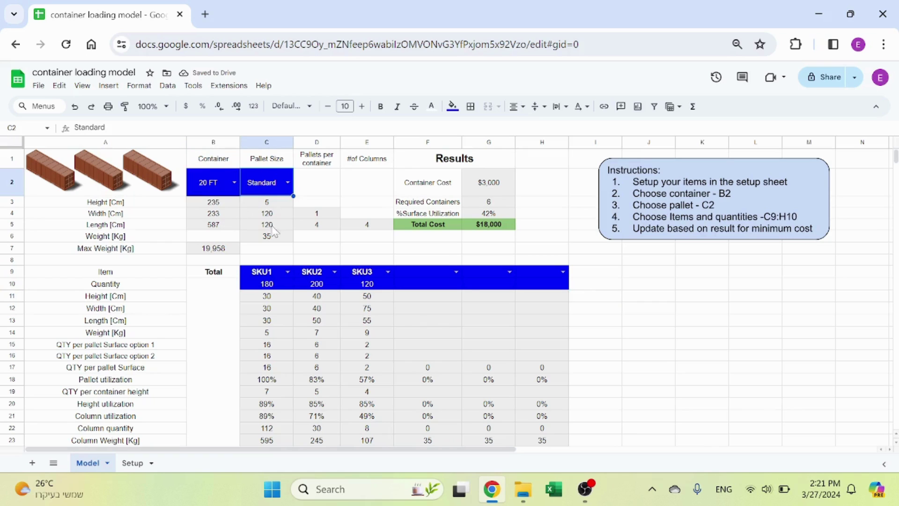
left_click_drag(264, 272, 542, 274)
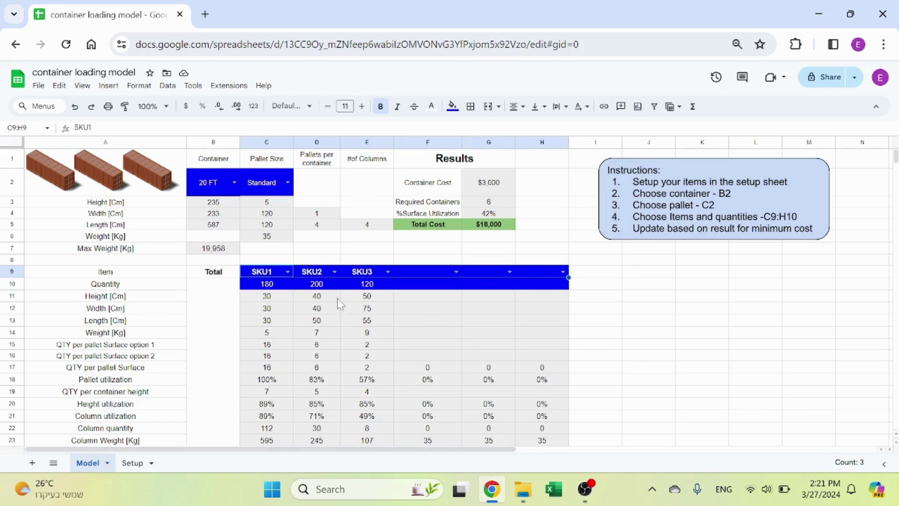
left_click(533, 239)
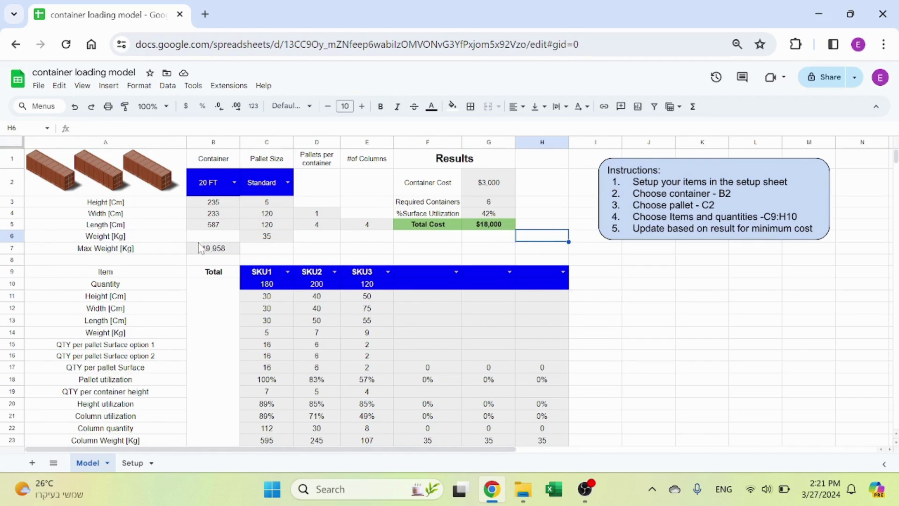
left_click(482, 226)
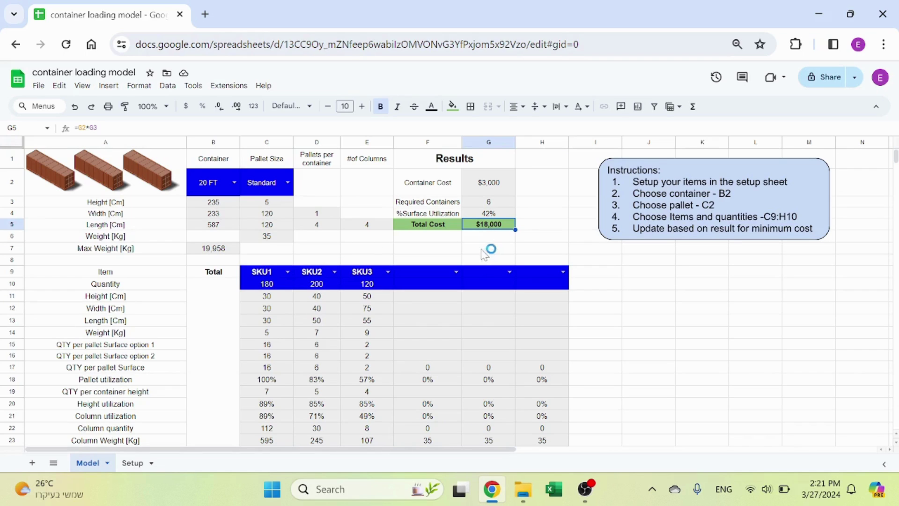
Inspect the B3, C3 and C11 INDEX/MATCH height lookups, then return to Setup.
left_click(227, 206)
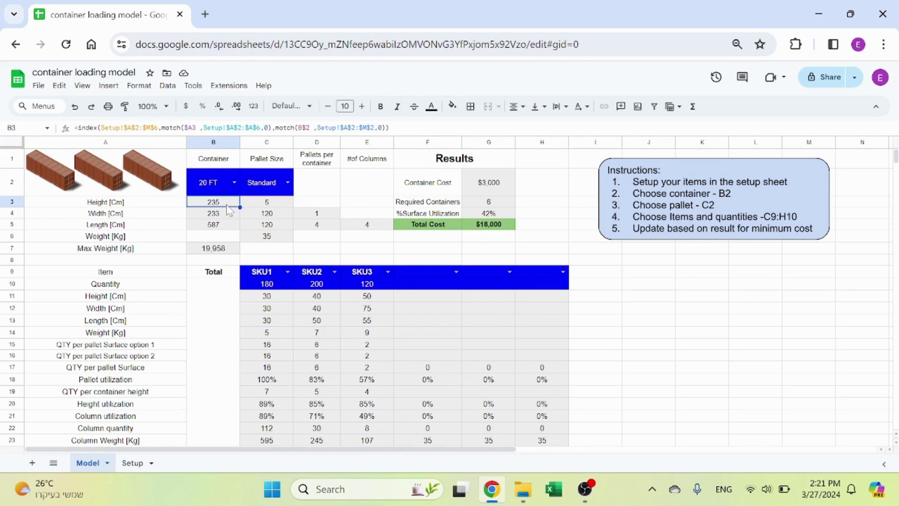
left_click(277, 208)
left_click(281, 300)
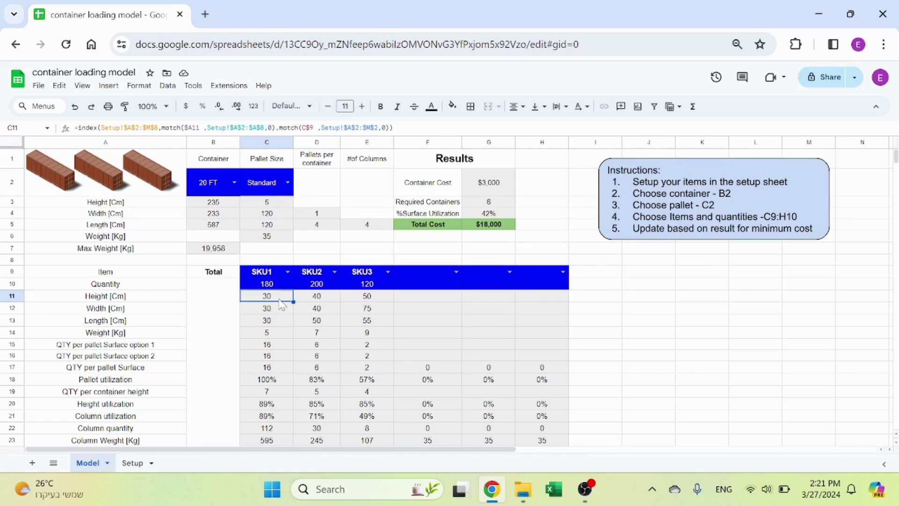
left_click(230, 205)
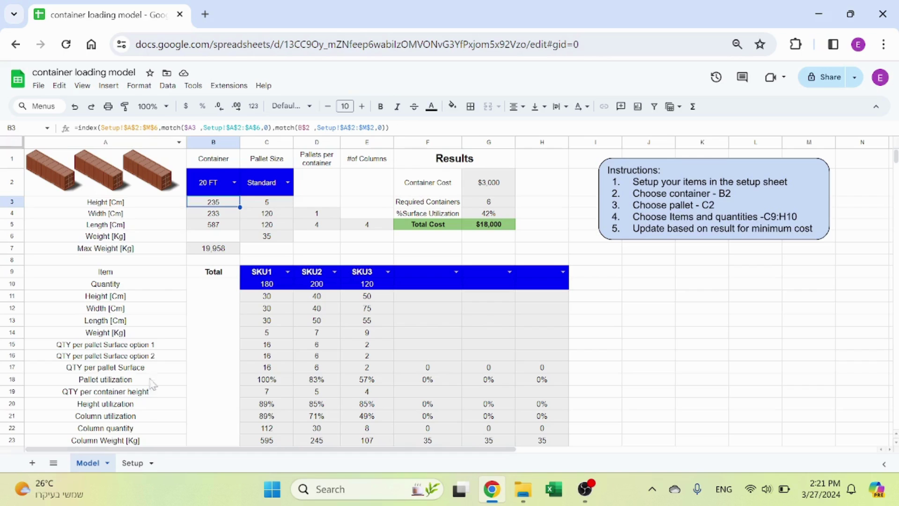
left_click(133, 462)
Review the Setup table A2:N8, its header names and row labels, then switch to the Model sheet.
left_click_drag(52, 168, 310, 179)
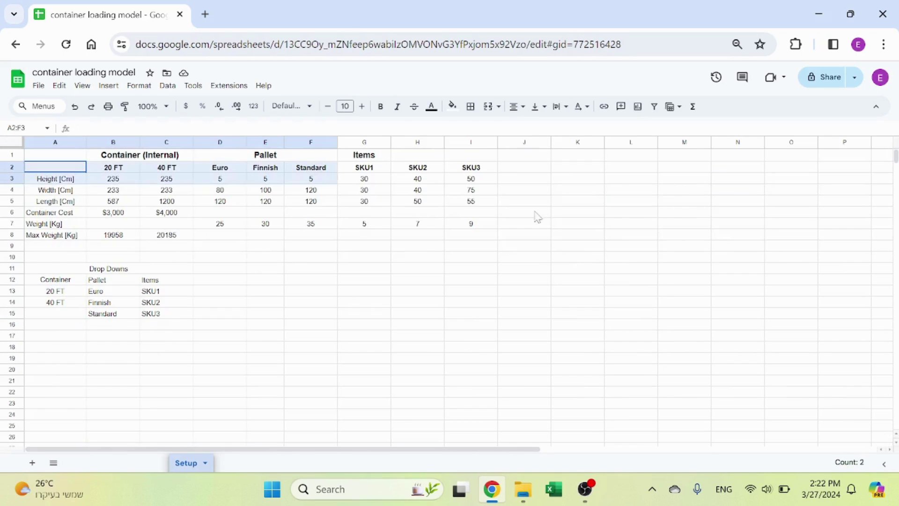
left_click_drag(537, 217, 759, 238)
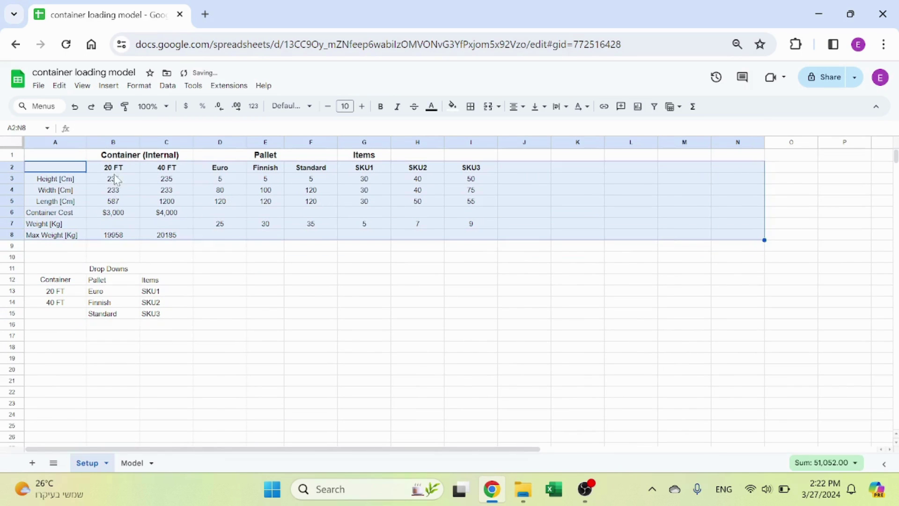
left_click_drag(113, 167, 473, 168)
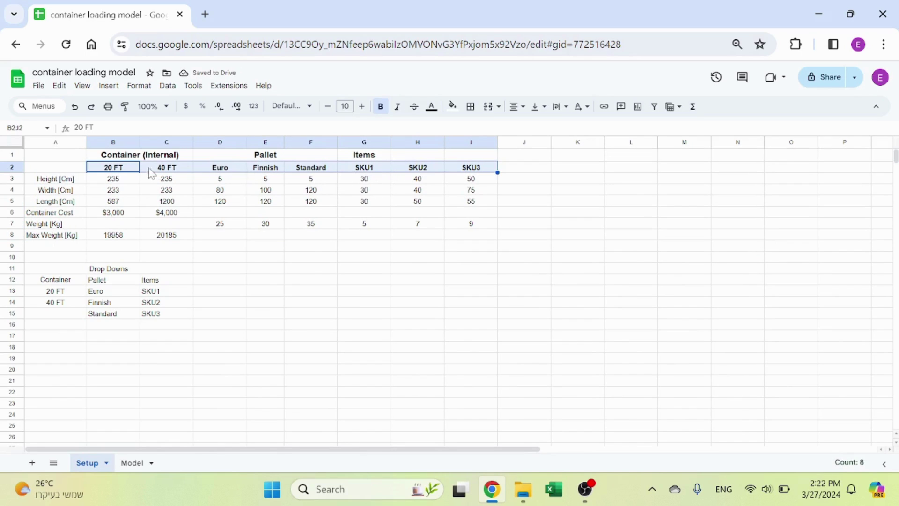
left_click_drag(58, 169, 63, 244)
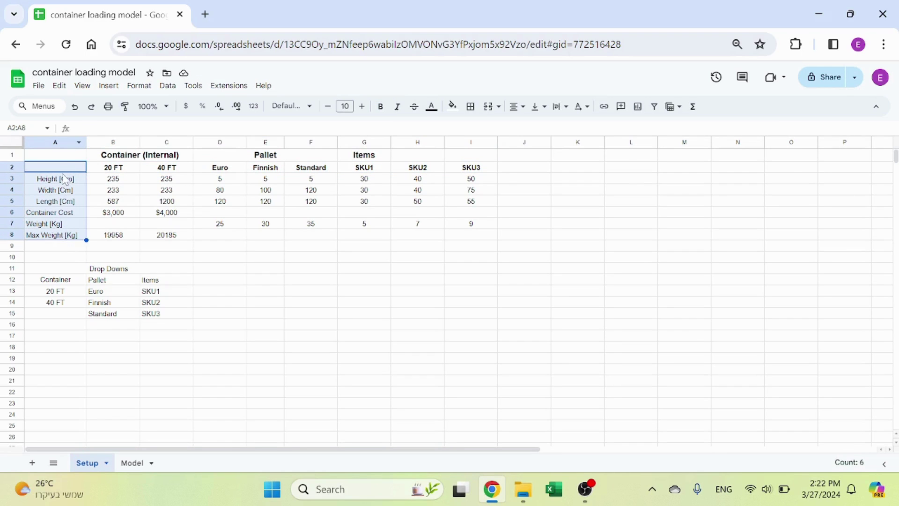
left_click(171, 181)
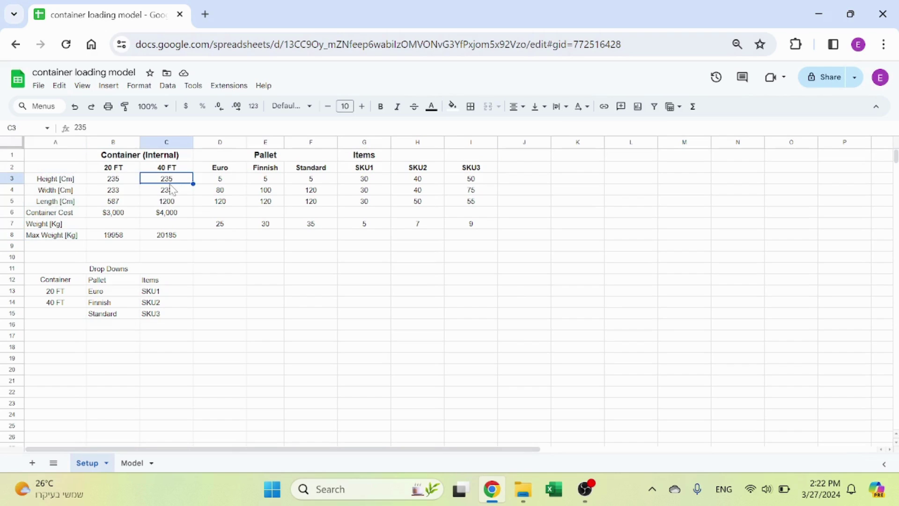
left_click(277, 169)
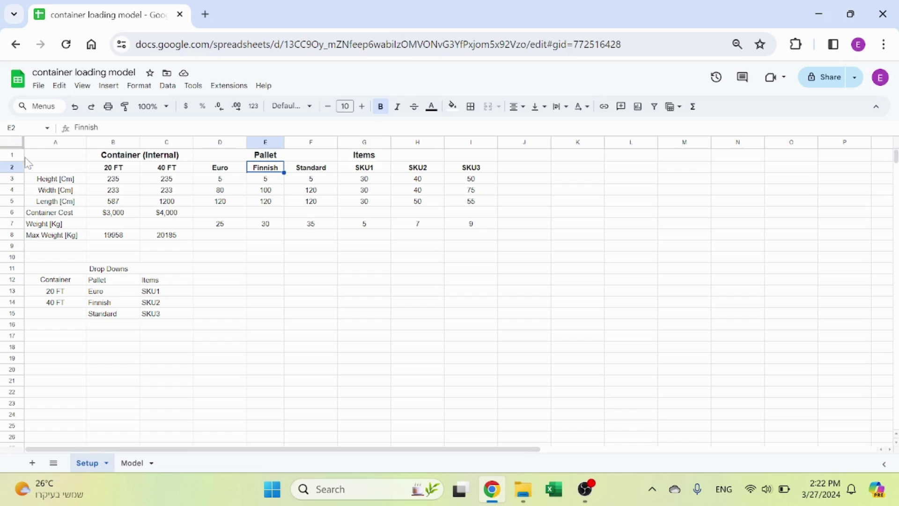
left_click(58, 202)
left_click(132, 463)
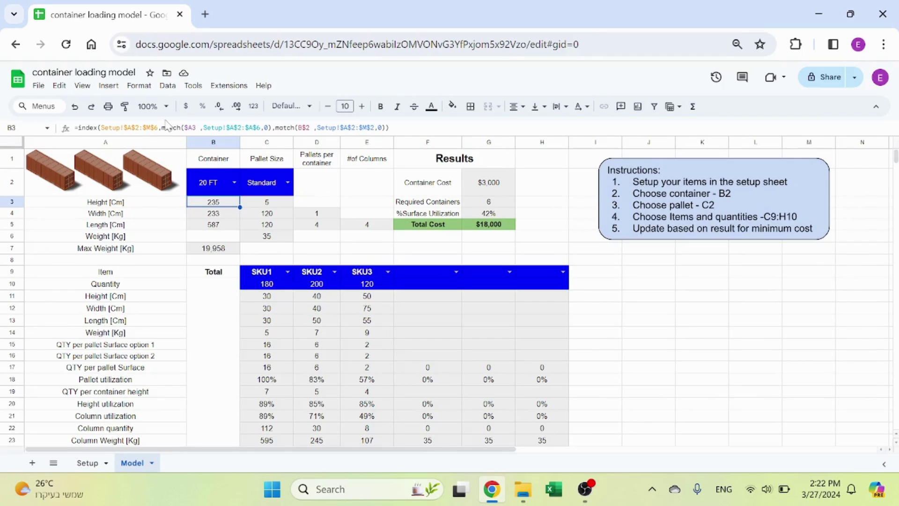
left_click_drag(100, 127, 159, 127)
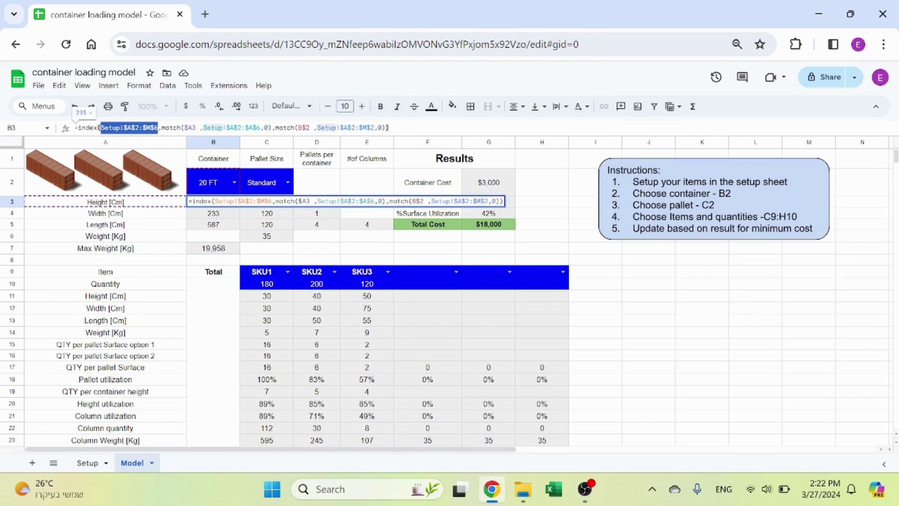
key("Escape")
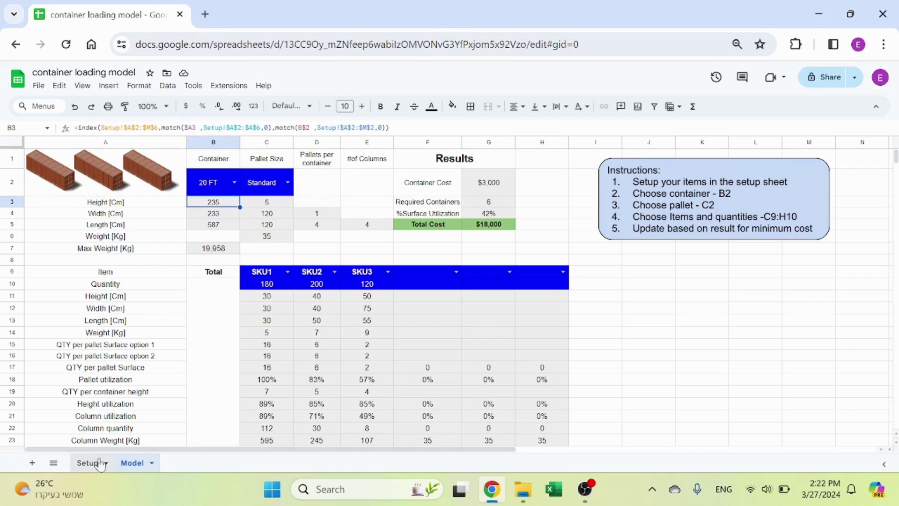
left_click(189, 127)
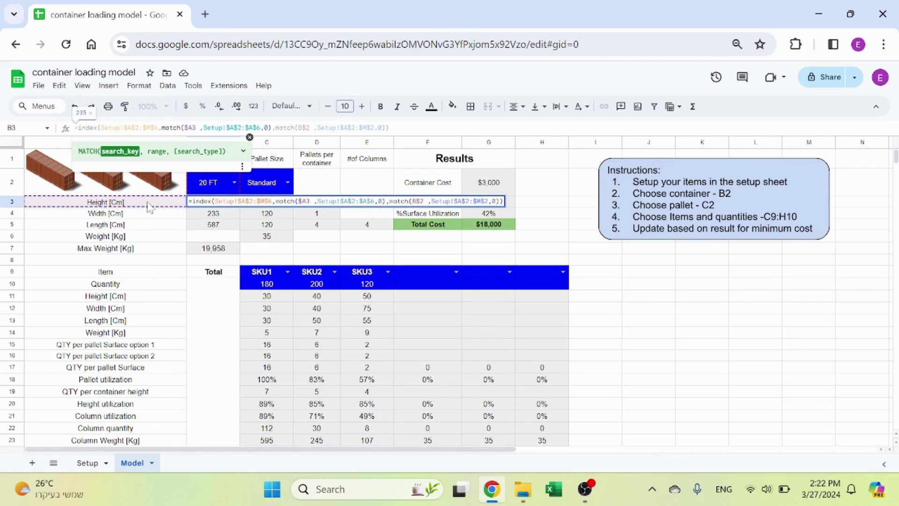
key("Right")
key("Right")
key("Right")
key("shift+Right")
key("shift+Right")
key("shift+Right")
key("shift+Right")
key("shift+Right")
key("shift+Right")
key("shift+Right")
key("shift+Right")
key("shift+Right")
key("shift+Right")
key("shift+Right")
key("shift+Right")
key("shift+Right")
key("shift+Right")
key("shift+Right")
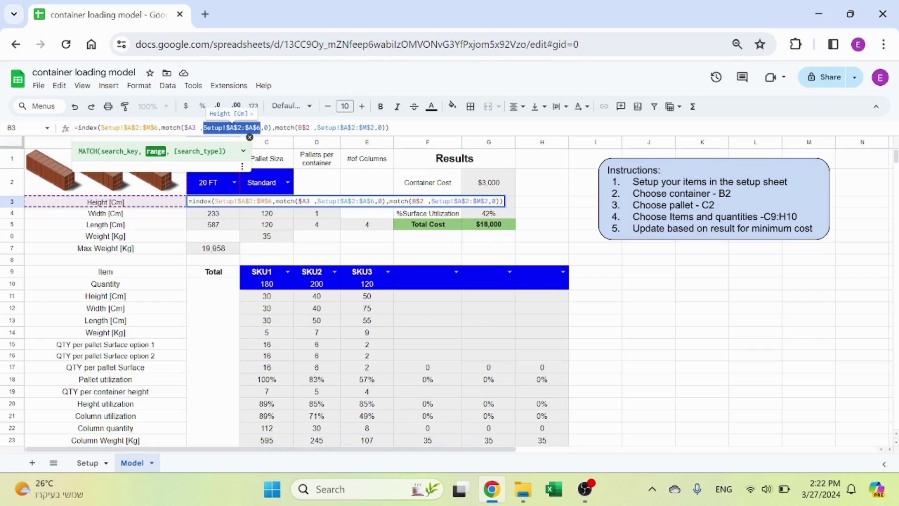
key("Right")
key("Right")
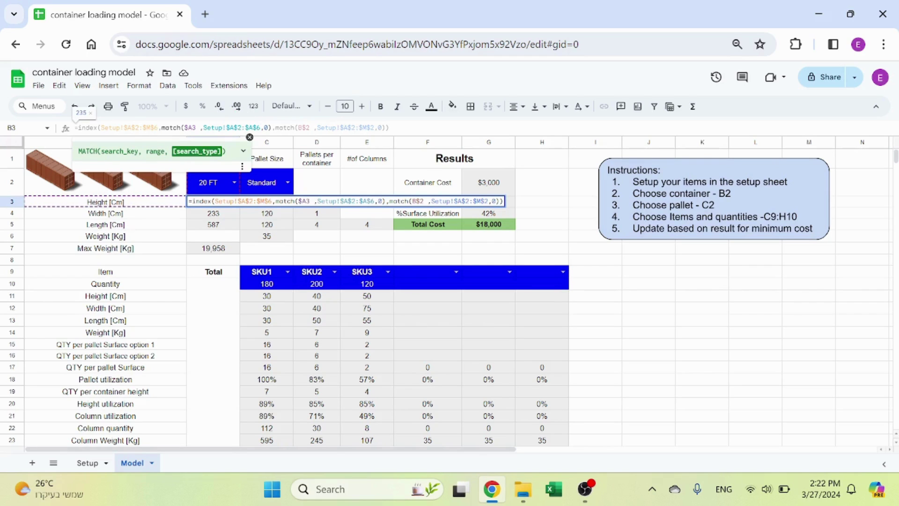
key("Right")
key("Right")
key("Right")
key("Right")
key("Right")
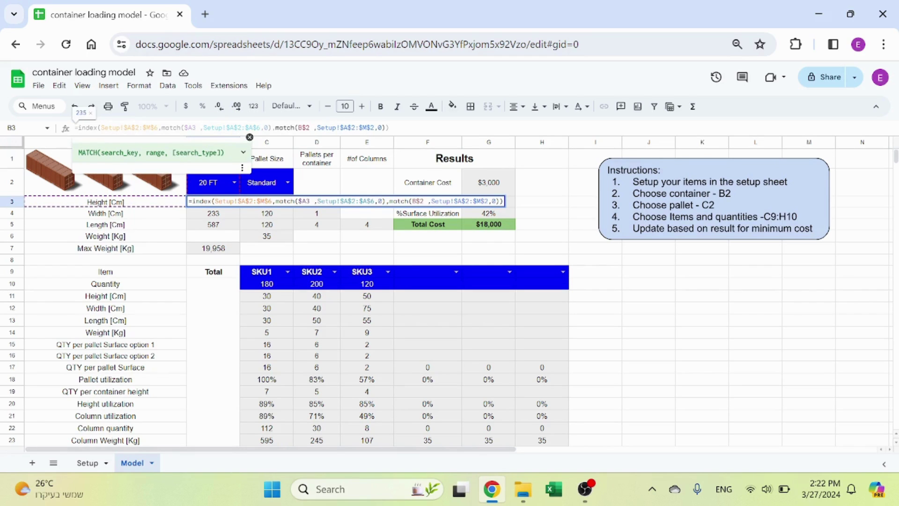
key("Right")
key("Right")
key("Right")
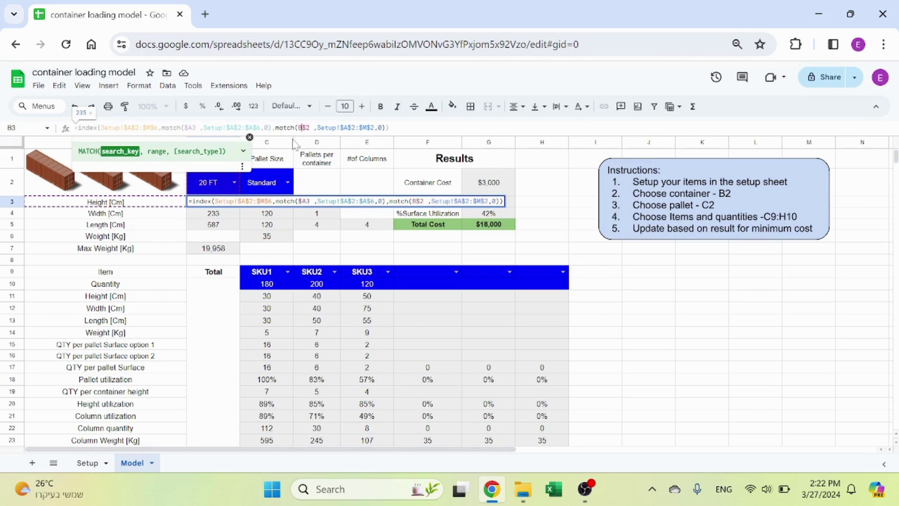
left_click(209, 206)
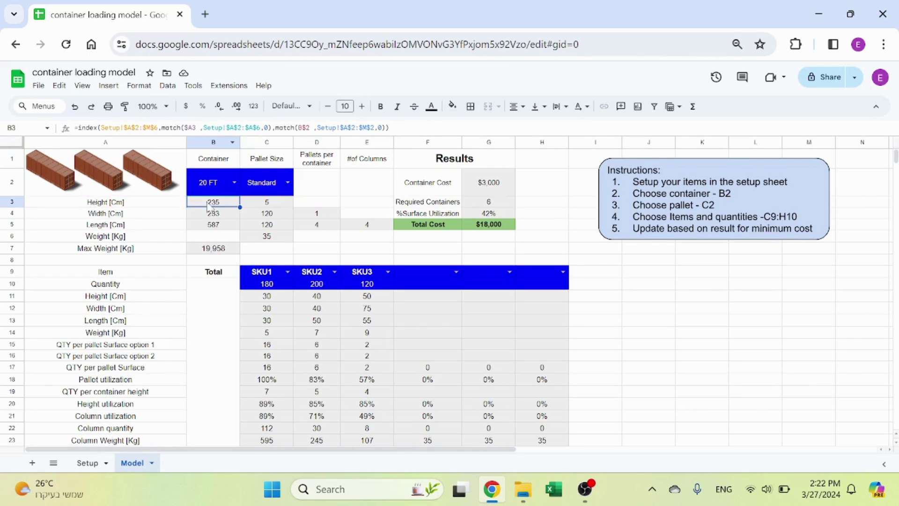
Copy B3's lookup formula to C3 and fill it down to C4:C5.
left_click_drag(239, 207, 283, 203)
left_click(272, 206)
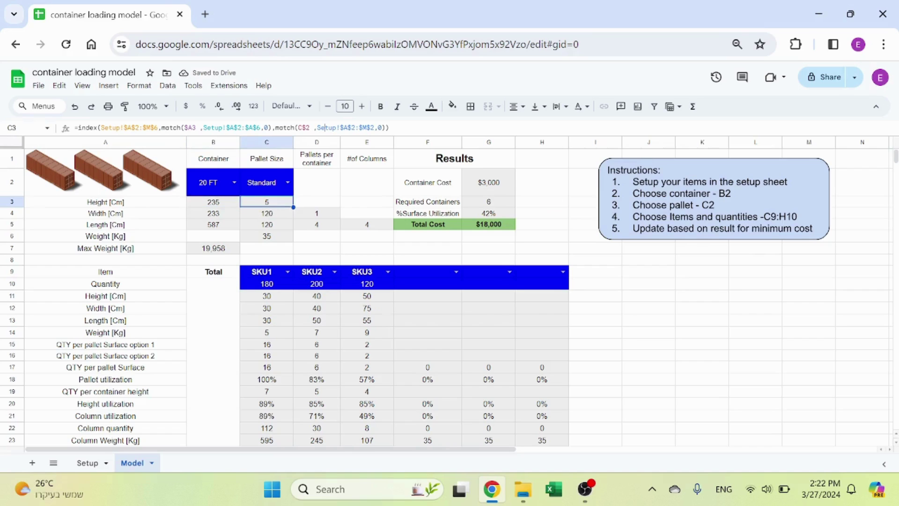
double_click(266, 201)
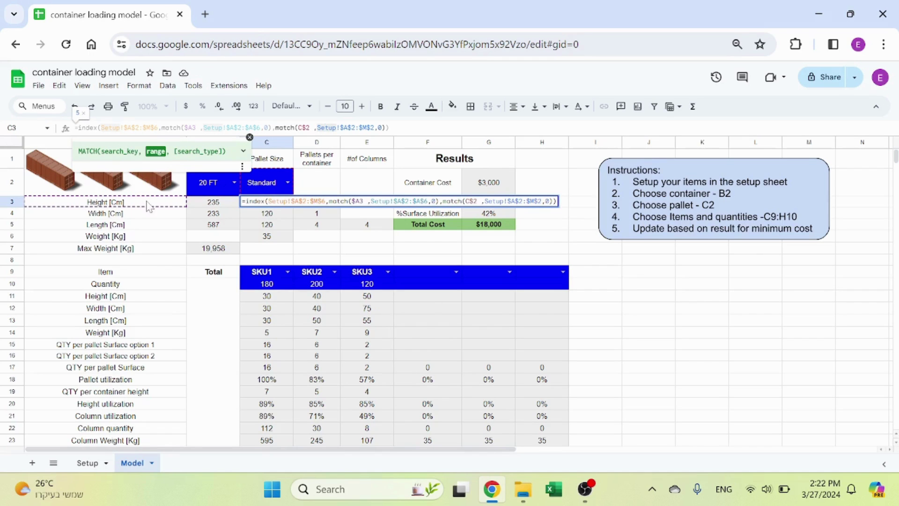
key("Escape")
left_click_drag(292, 208, 288, 229)
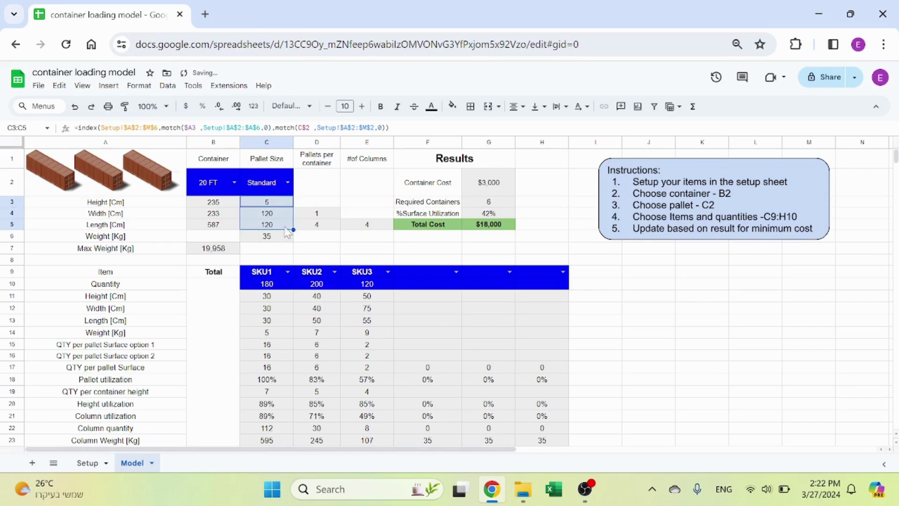
left_click(282, 226)
double_click(267, 224)
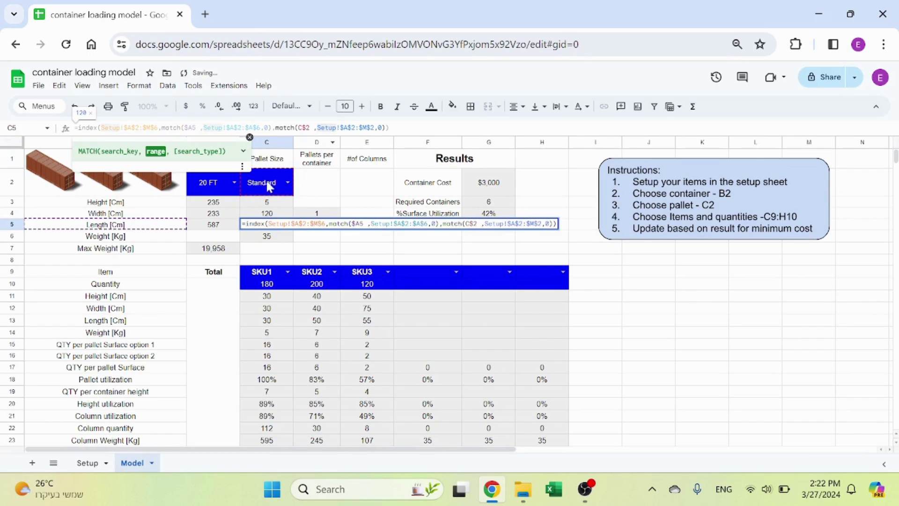
key("Escape")
Check the B3:C5 dimensions and the SKU1 item dimensions and weight in C11:C14.
left_click_drag(234, 204, 263, 228)
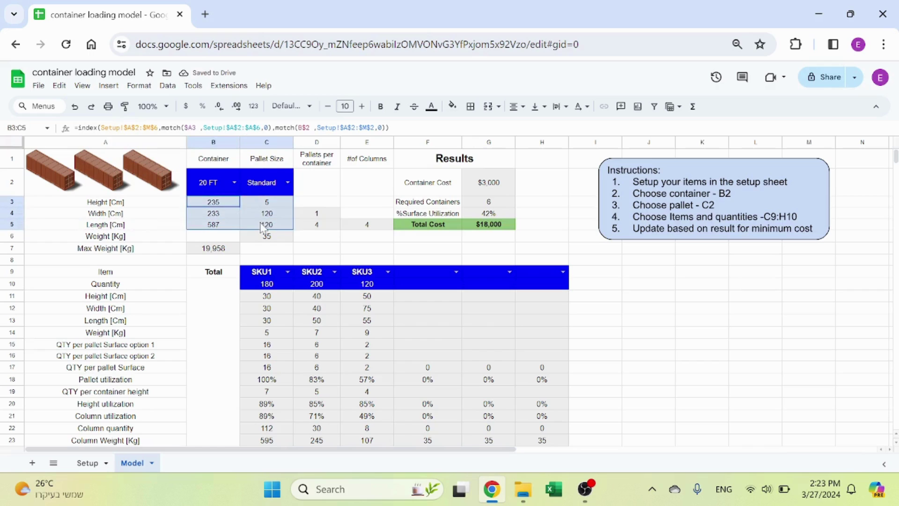
left_click(262, 228)
left_click_drag(267, 300, 368, 327)
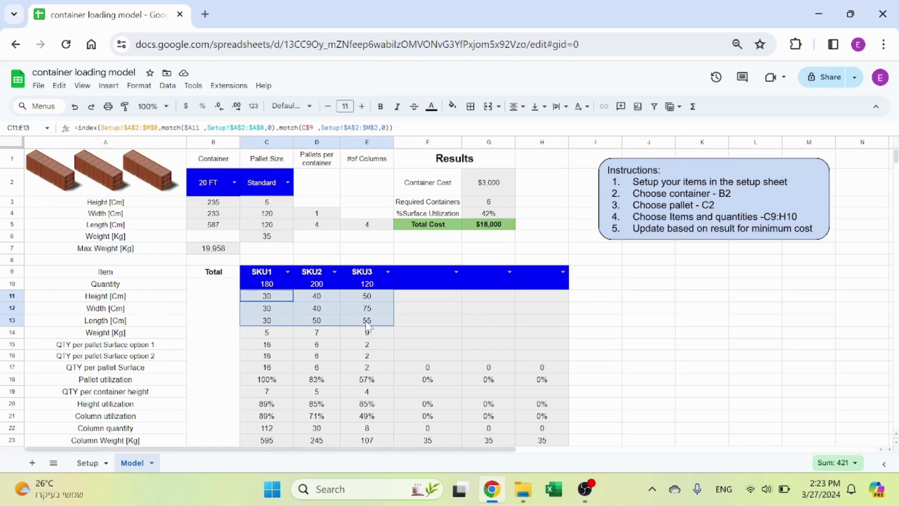
left_click(325, 323)
left_click(277, 324)
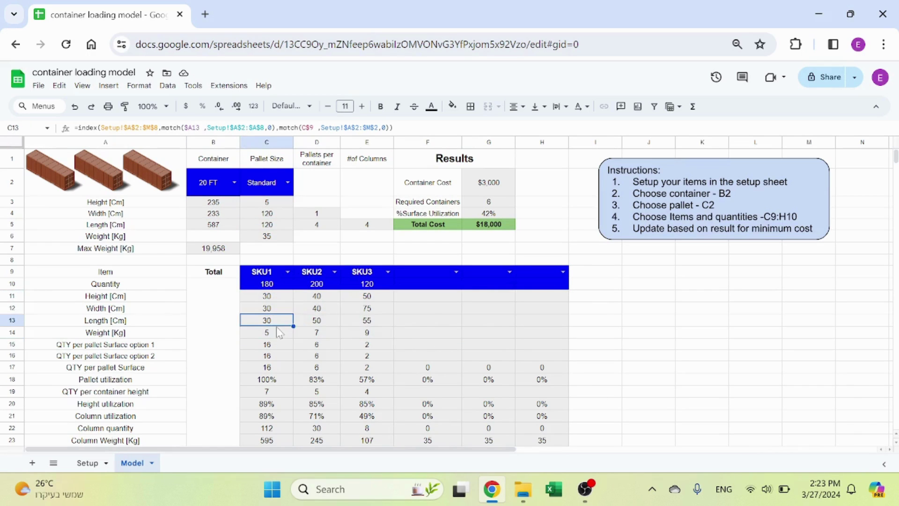
left_click(280, 333)
double_click(280, 332)
key("Escape")
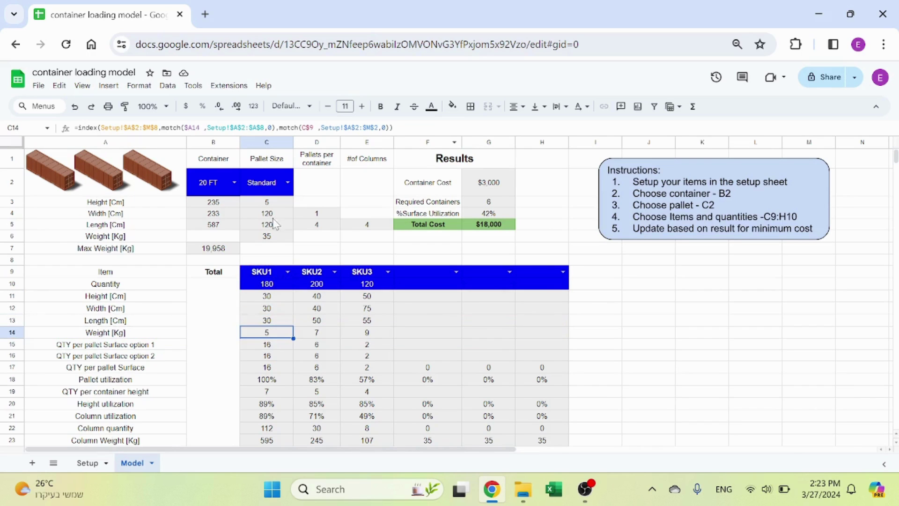
Review the pallet weight formula in C6 and the max weight lookup in B7.
left_click(256, 238)
left_click(238, 128)
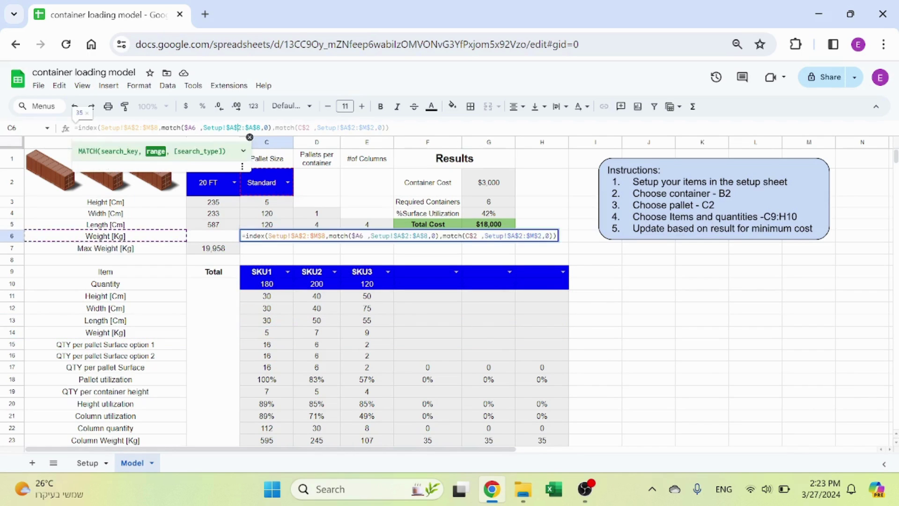
key("Escape")
left_click(217, 252)
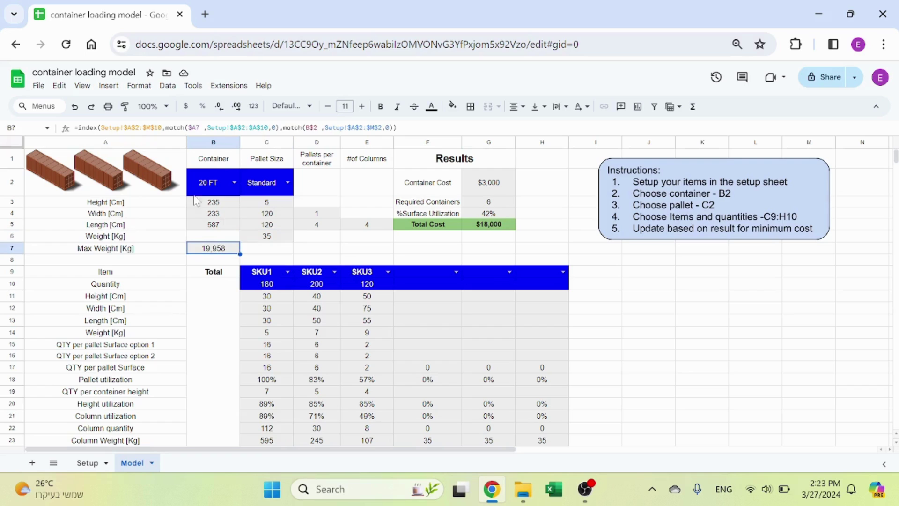
left_click(208, 127)
key("Escape")
Verify D4's ROUNDDOWN pallets-per-width formula against the B4 and C4 widths.
left_click(336, 213)
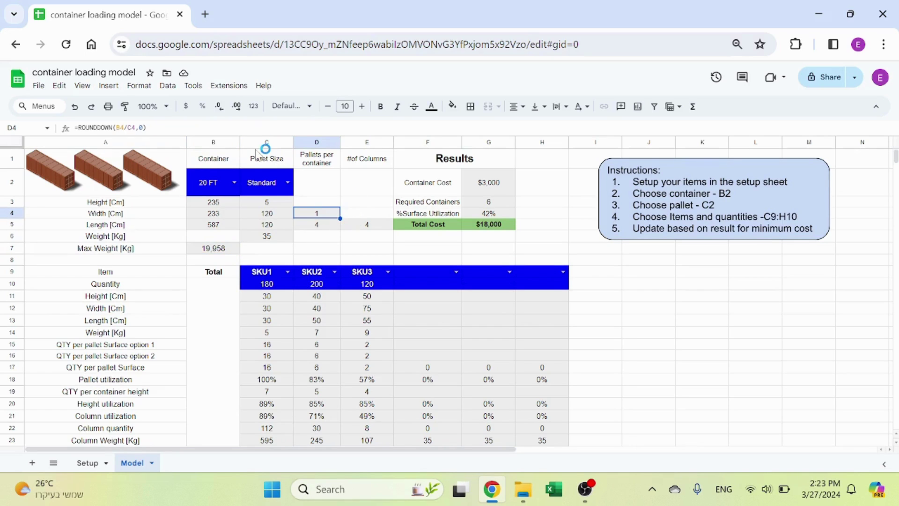
key("Return")
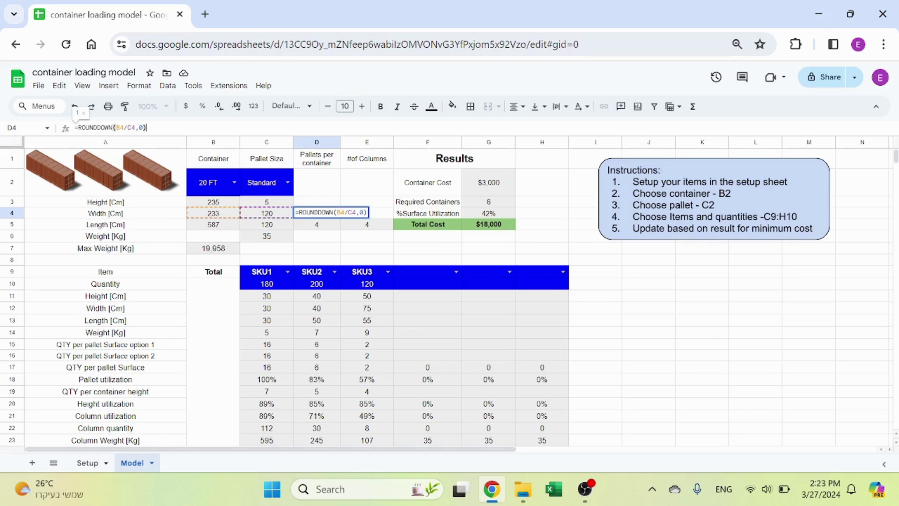
key("Escape")
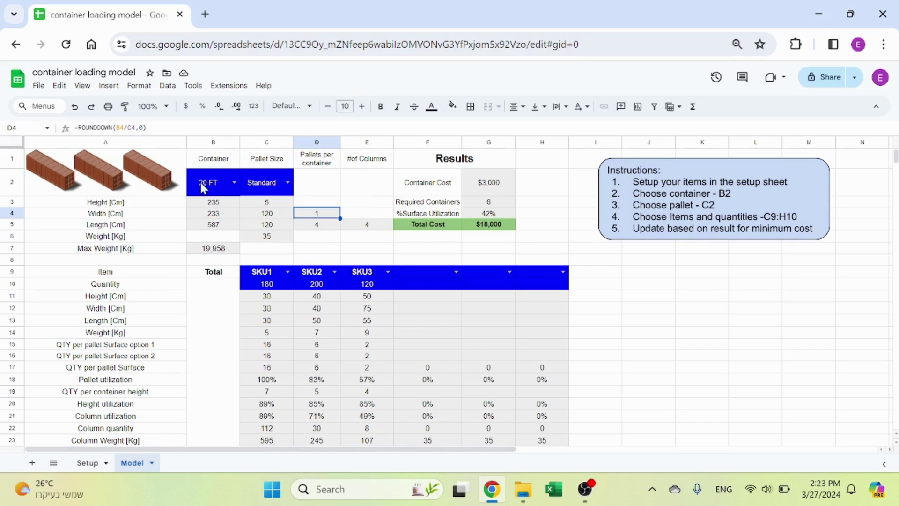
left_click(233, 216)
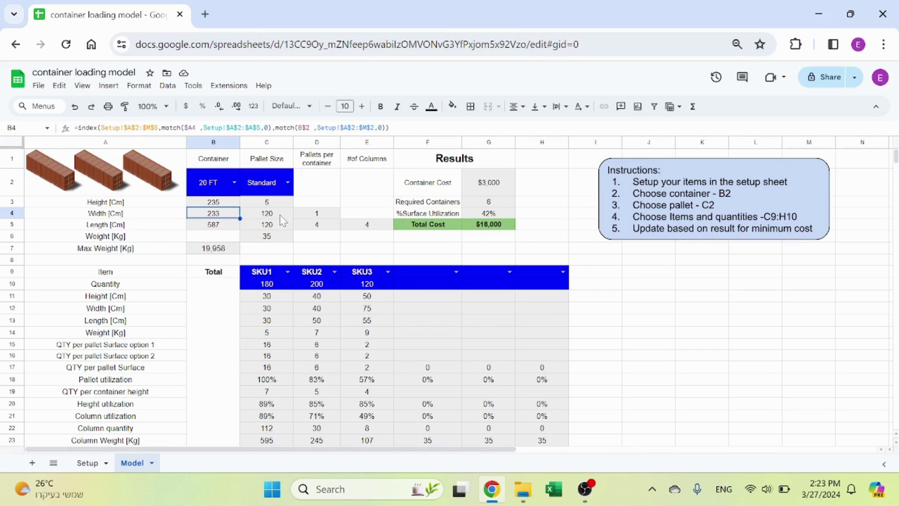
left_click(280, 215)
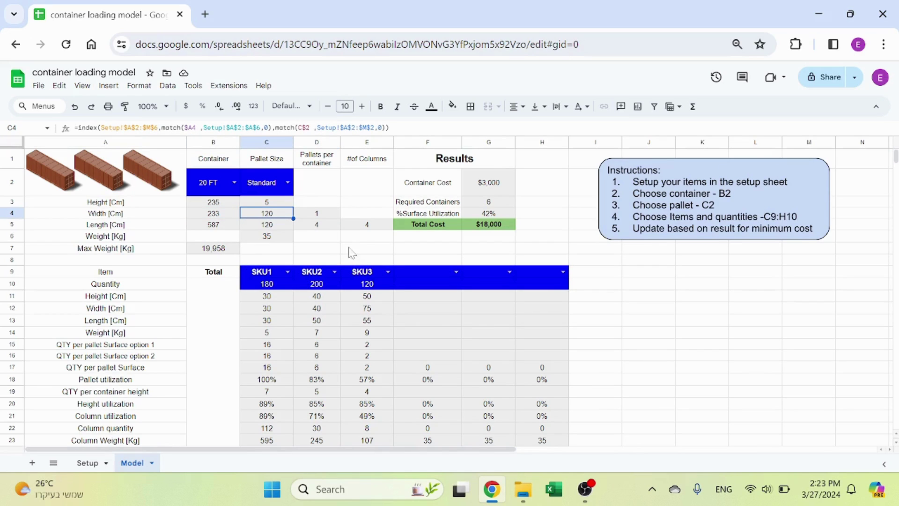
left_click(334, 217)
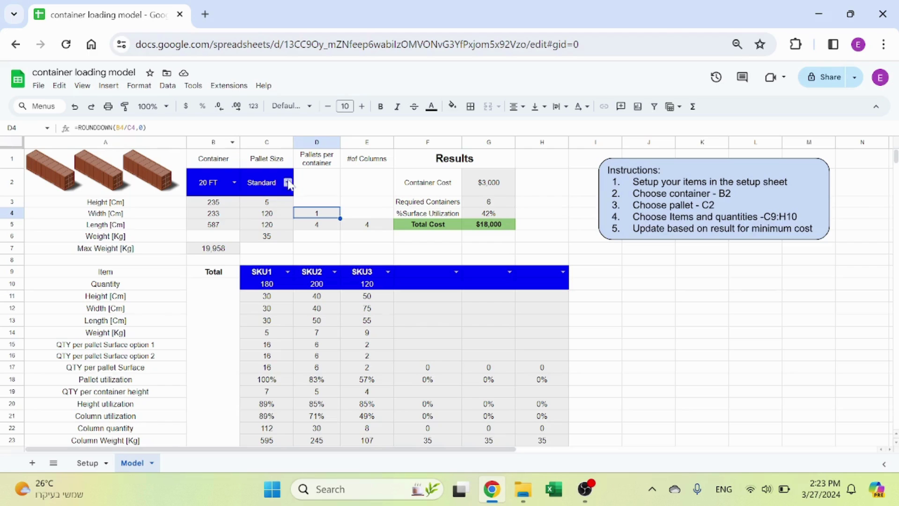
Enter =ROUNDDOWN(B5/C5,0) in D5 and confirm E5's =D5*D4 column count.
left_click(328, 229)
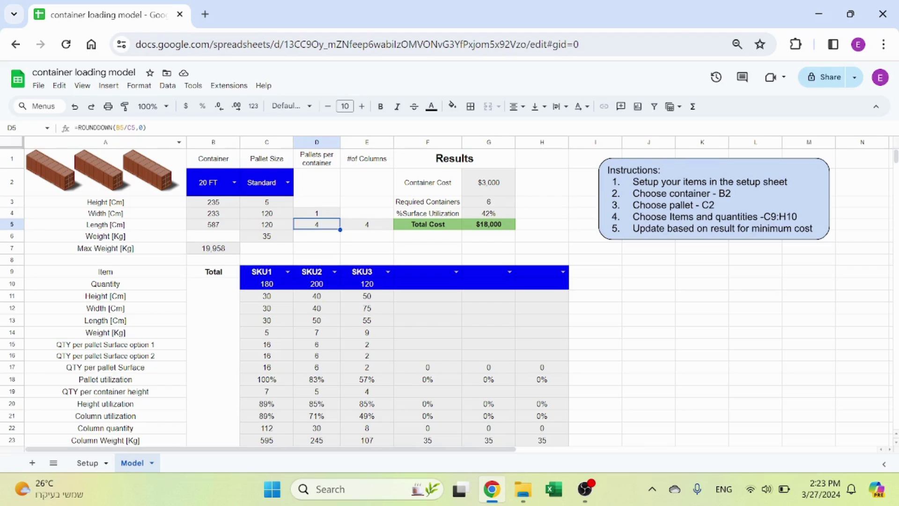
double_click(328, 229)
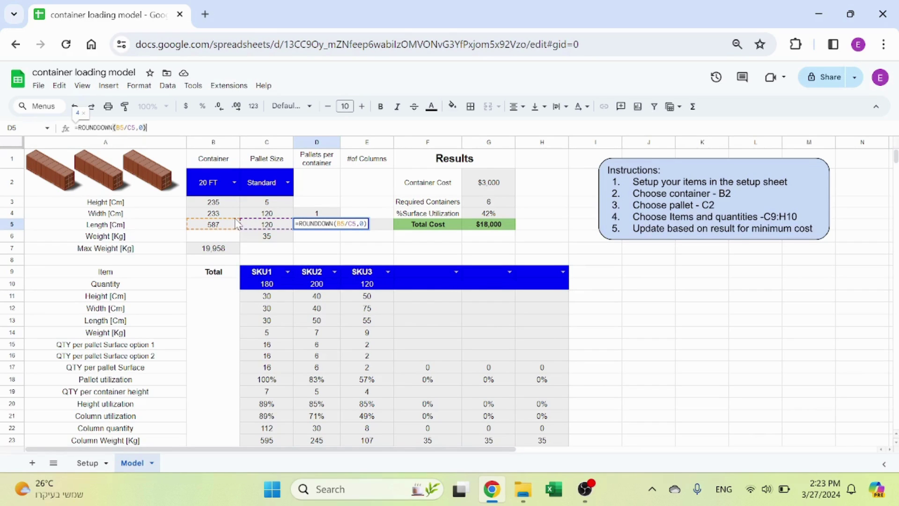
key("Return")
left_click(344, 229)
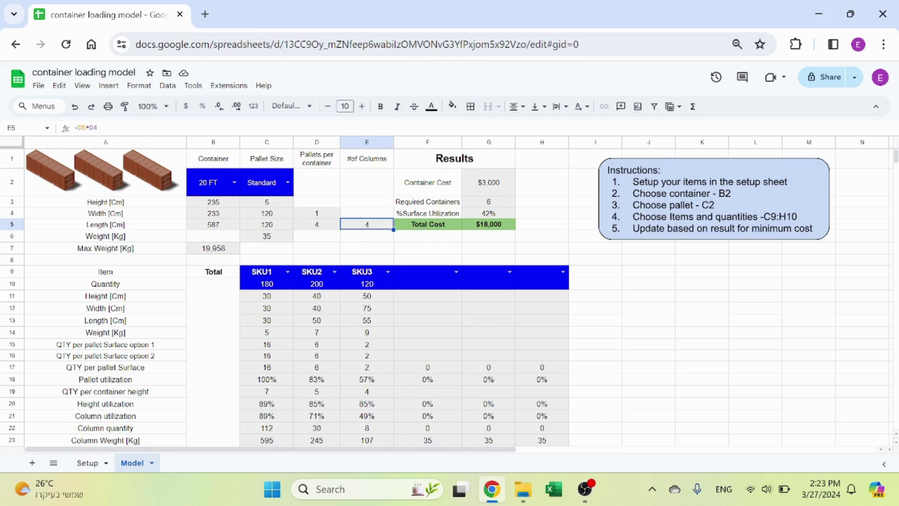
key("F2")
key("Escape")
left_click(487, 187)
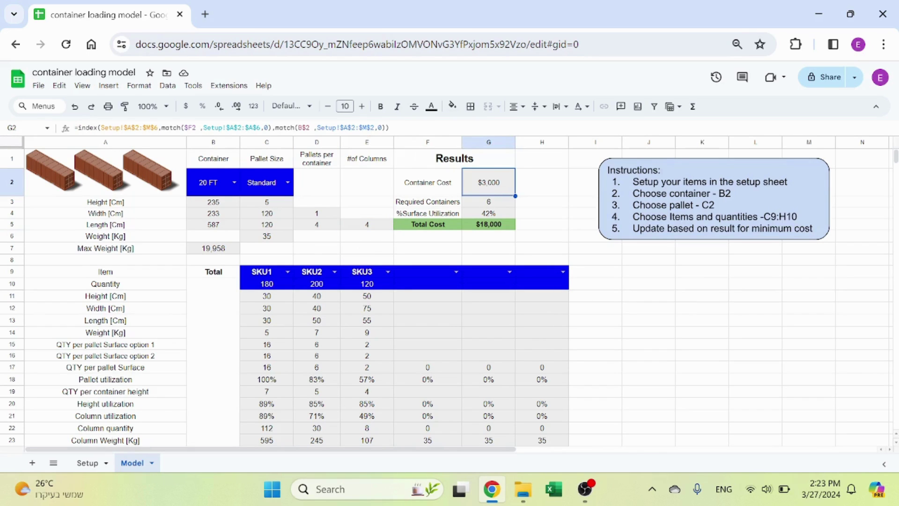
left_click(391, 127)
key("Escape")
left_click(88, 463)
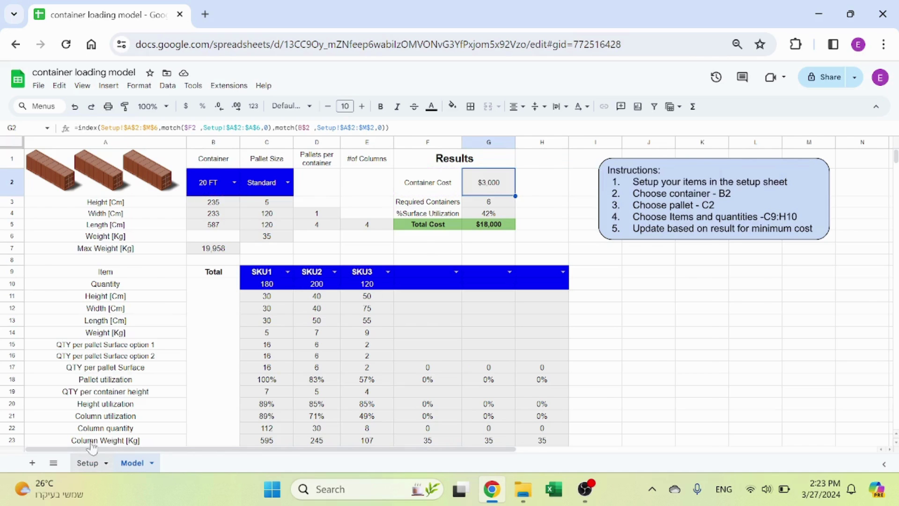
left_click(132, 463)
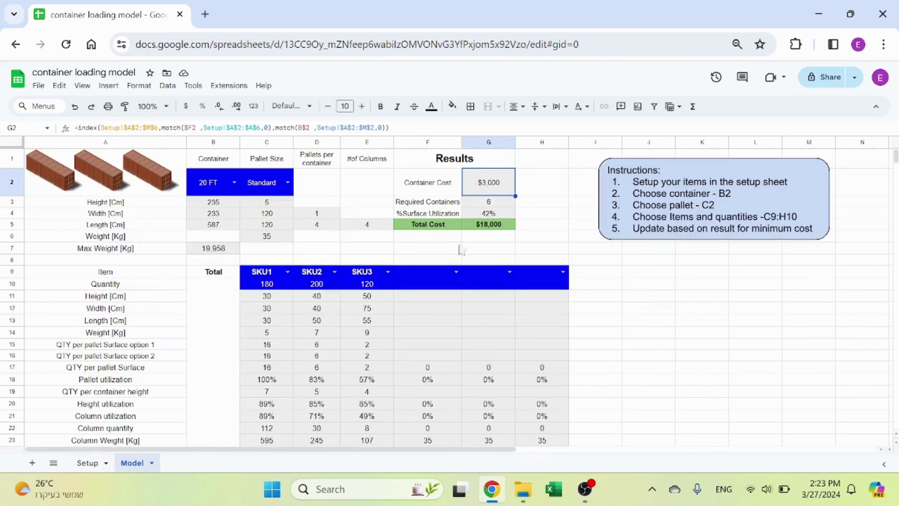
left_click(492, 203)
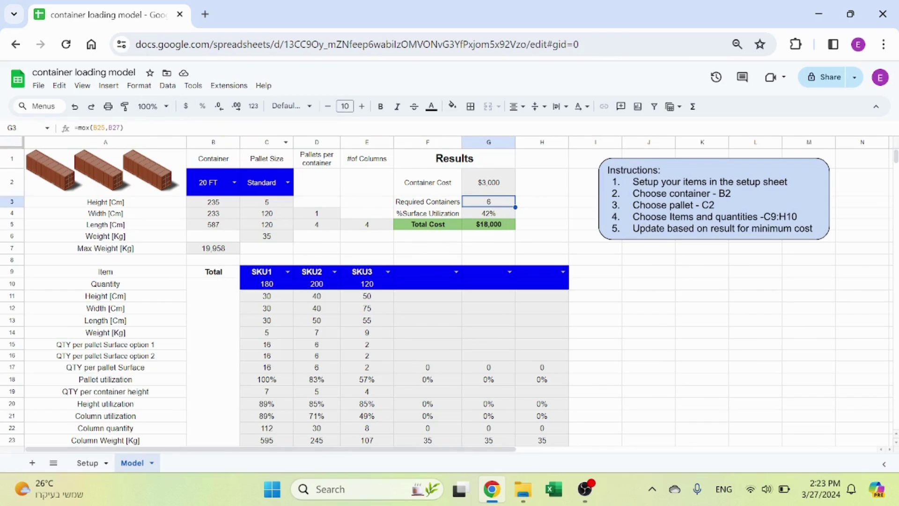
key("Return")
scroll(375, 272, "down", 5)
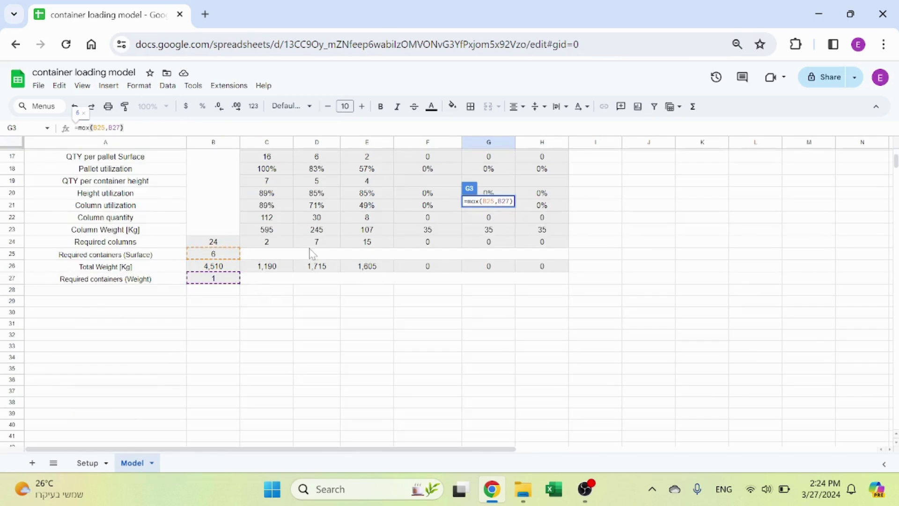
key("Escape")
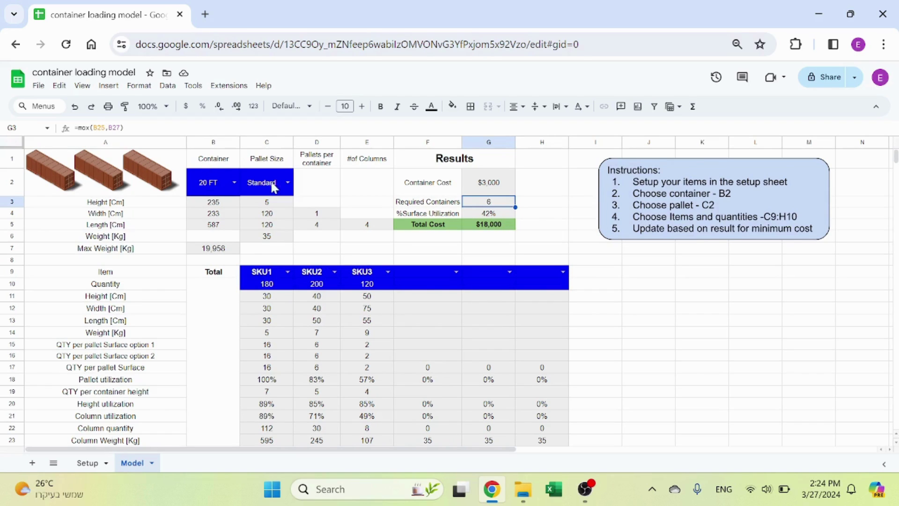
Switch the container in B2 to 40 FT.
left_click(273, 227)
left_click(311, 215)
left_click(310, 248)
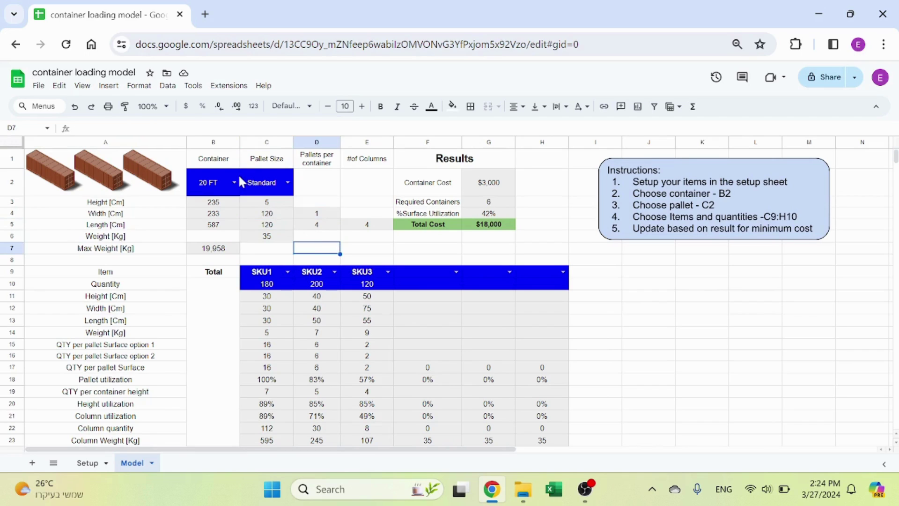
left_click(236, 176)
left_click(213, 219)
left_click(229, 251)
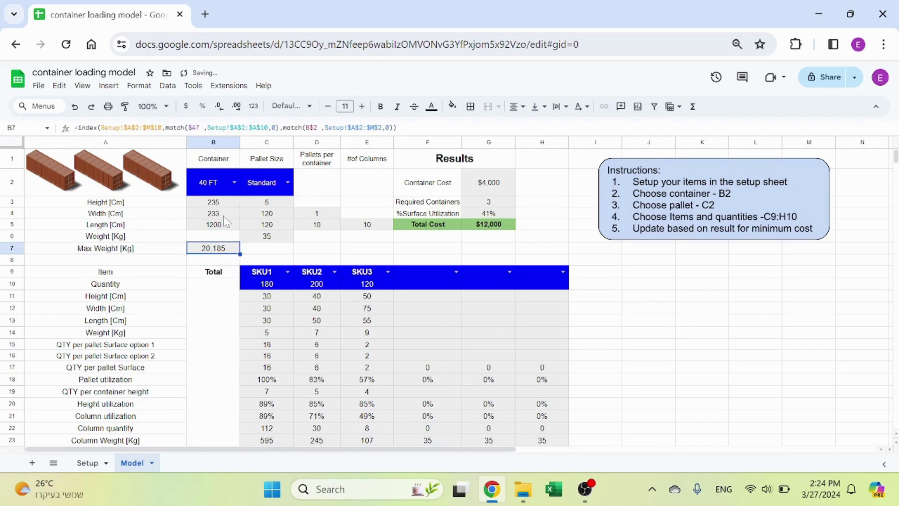
left_click(359, 250)
Clear the item names and quantities in C9:E10.
scroll(232, 279, "down", 2)
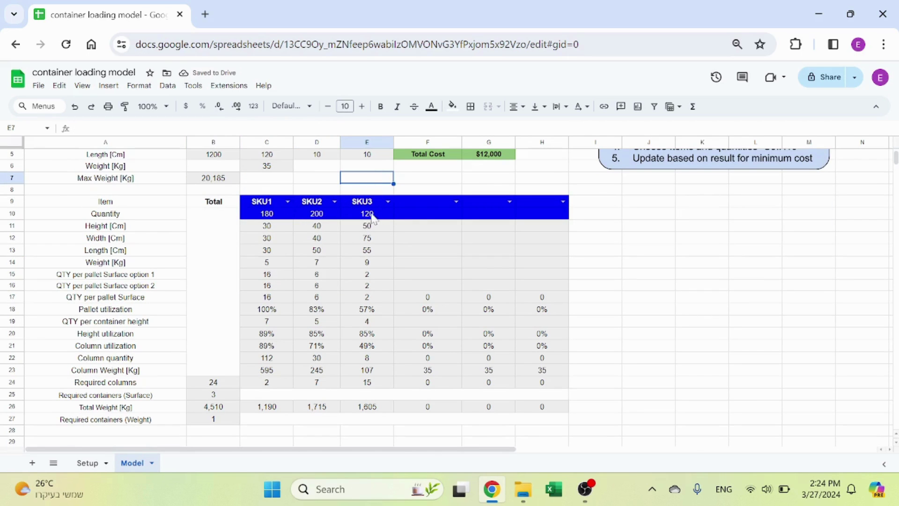
left_click(286, 201)
left_click_drag(370, 210, 280, 207)
key("Delete")
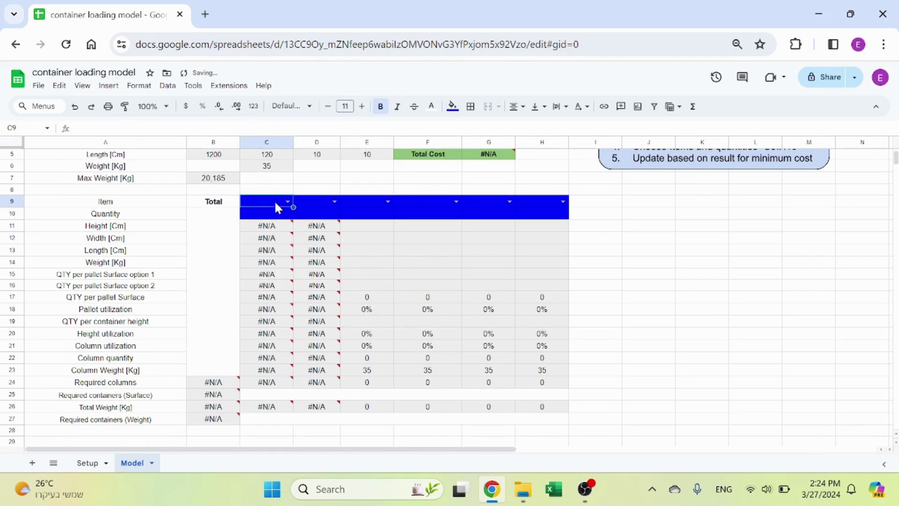
Copy the E-column IFERROR formulas over C11:F16 to clear the #N/A errors.
mouse_move(370, 231)
left_mouse_down()
mouse_move(372, 363)
mouse_move(372, 231)
left_mouse_up()
left_click(374, 382)
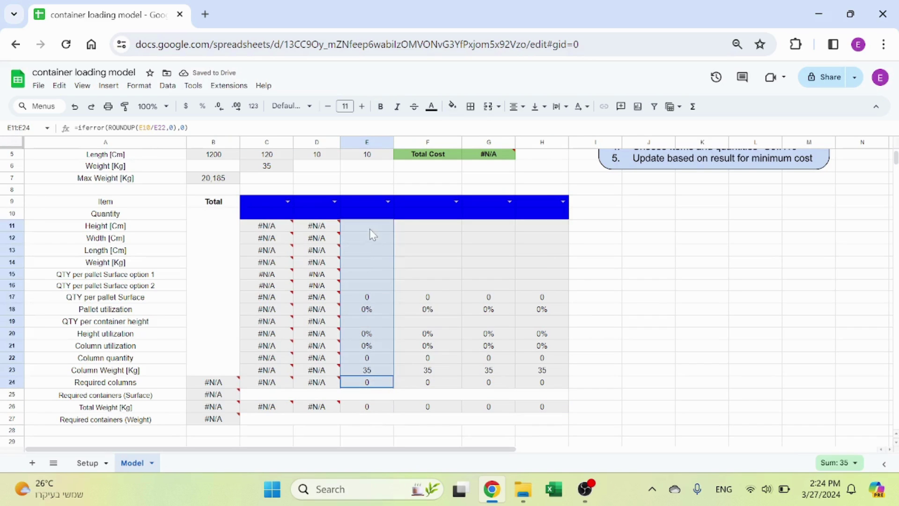
key("ctrl+c")
left_click_drag(267, 226, 391, 284)
key("ctrl+v")
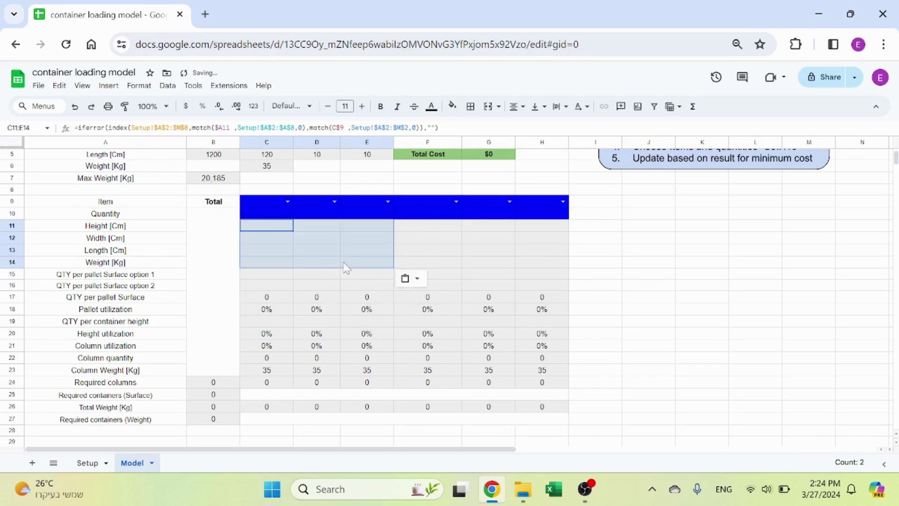
left_click(367, 260)
Choose SKU1 in C9 and enter a quantity of 200 in C10.
left_click(267, 226)
left_click(274, 208)
left_click(274, 207)
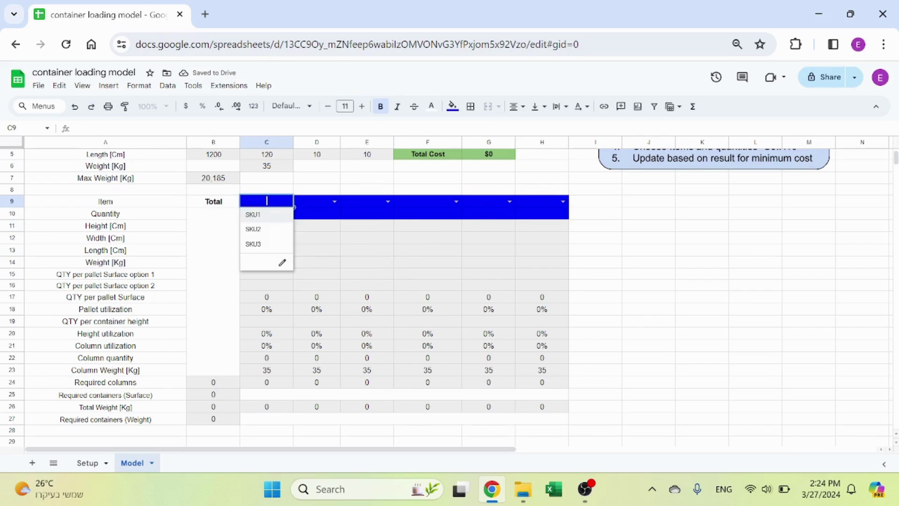
left_click(274, 213)
left_click(279, 221)
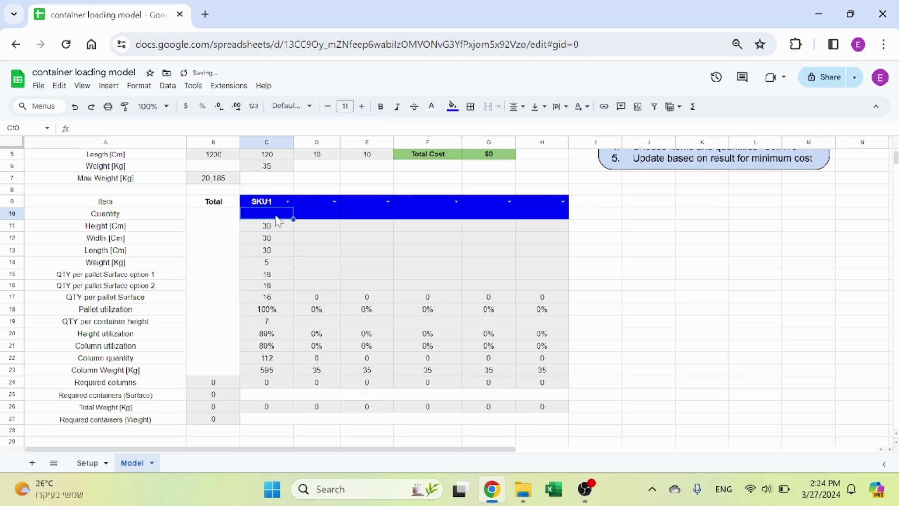
type("200")
key("Return")
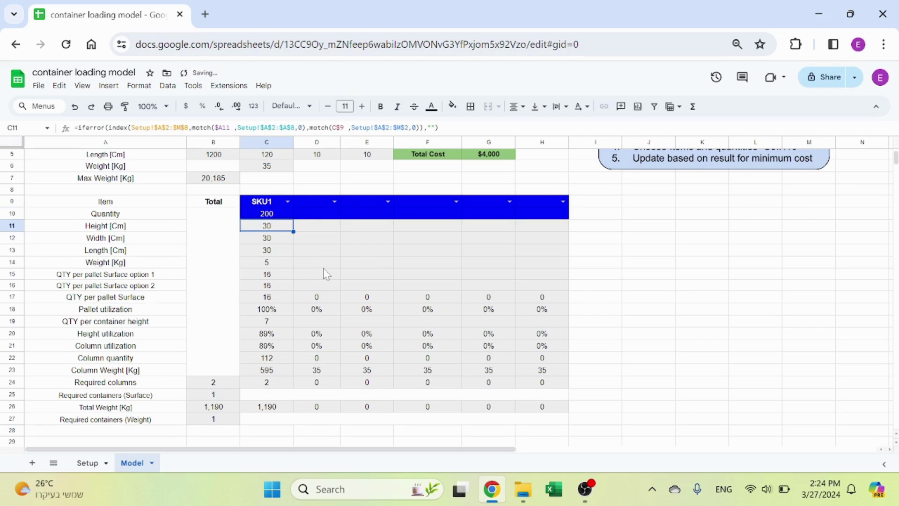
scroll(327, 274, "up", 3)
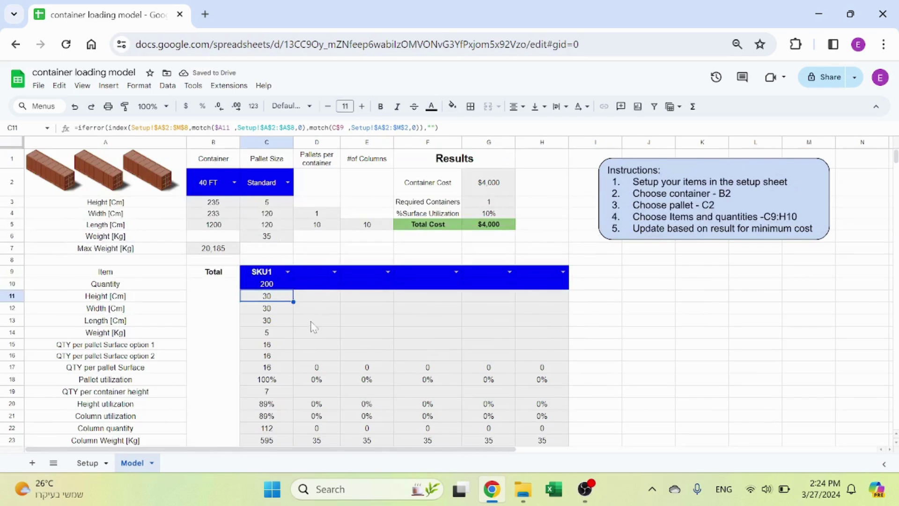
scroll(313, 328, "down", 3)
left_click(278, 237)
left_click(277, 250)
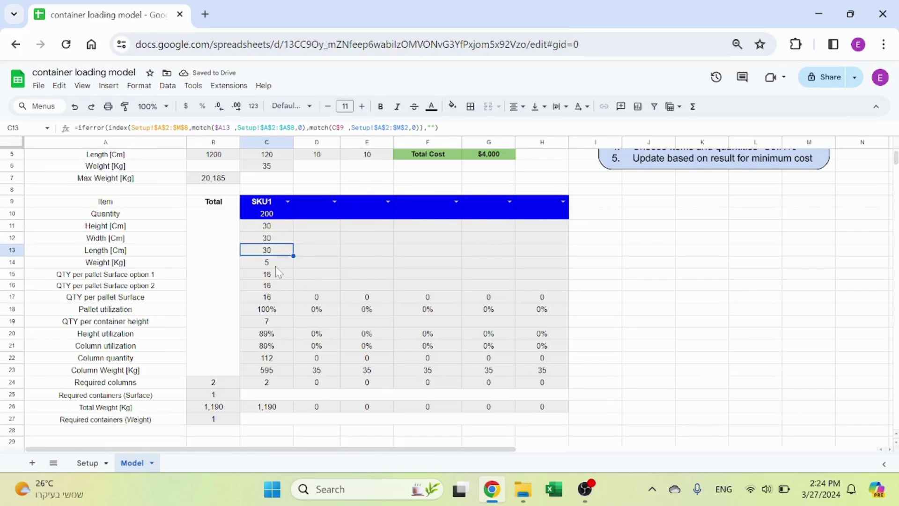
left_click(276, 262)
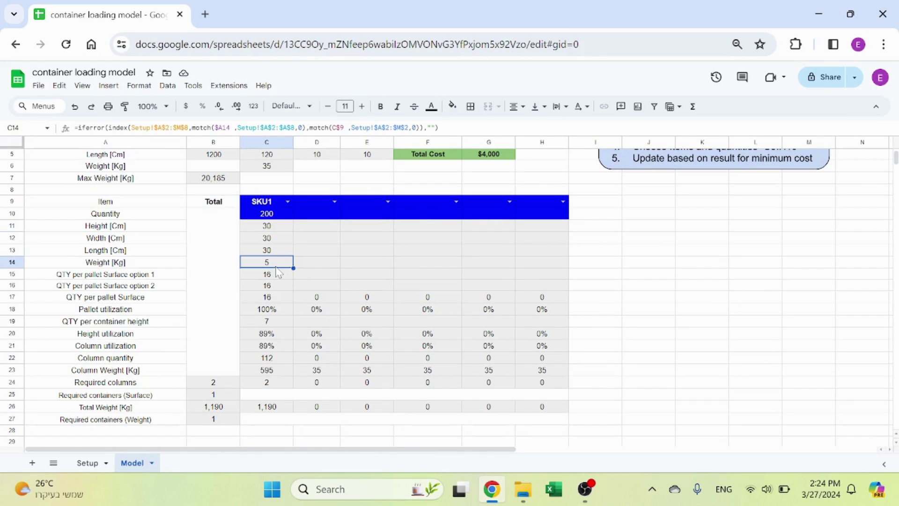
left_click(281, 277)
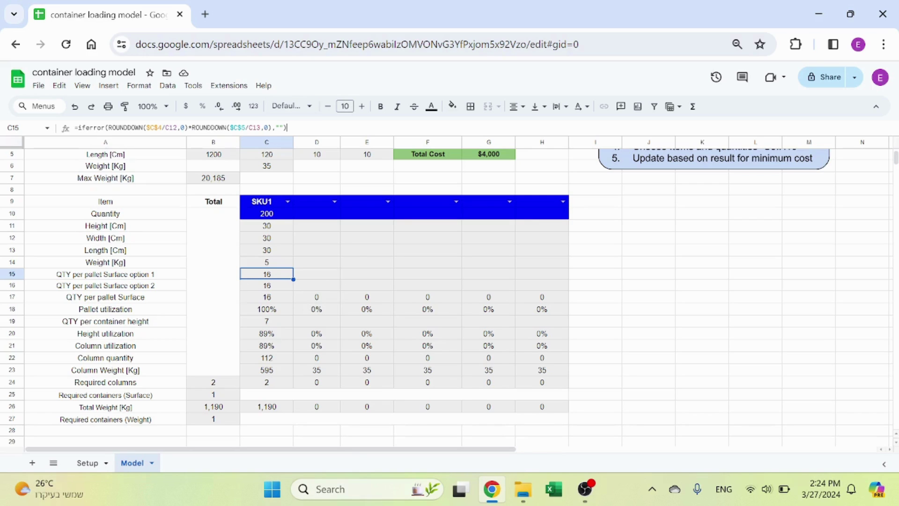
key("F2")
scroll(341, 260, "up", 3)
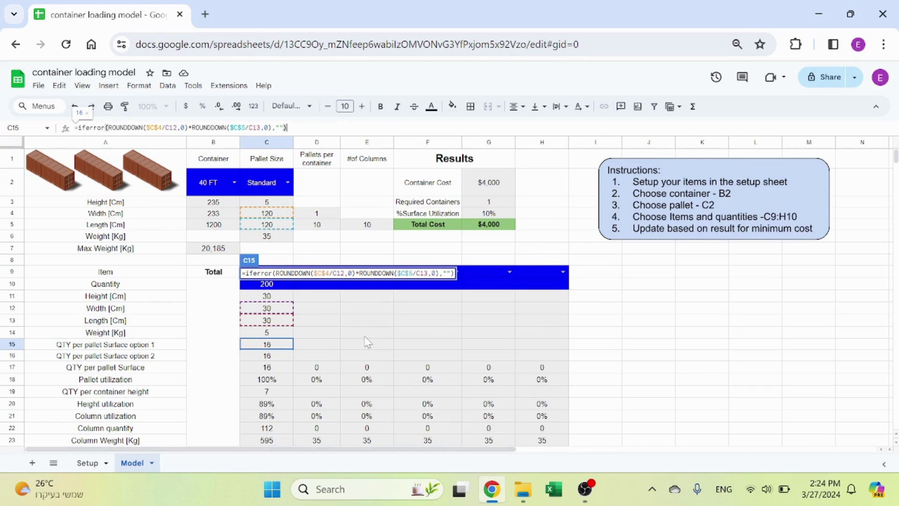
key("Escape")
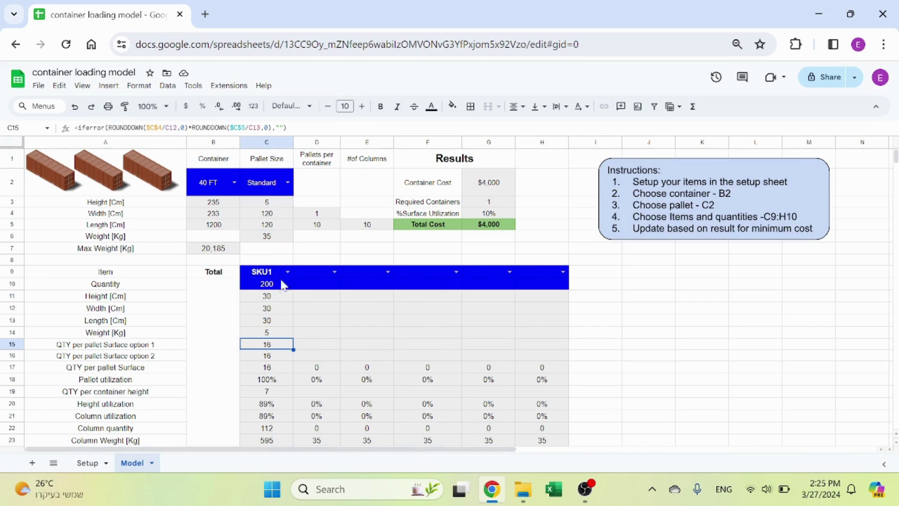
left_click(178, 127)
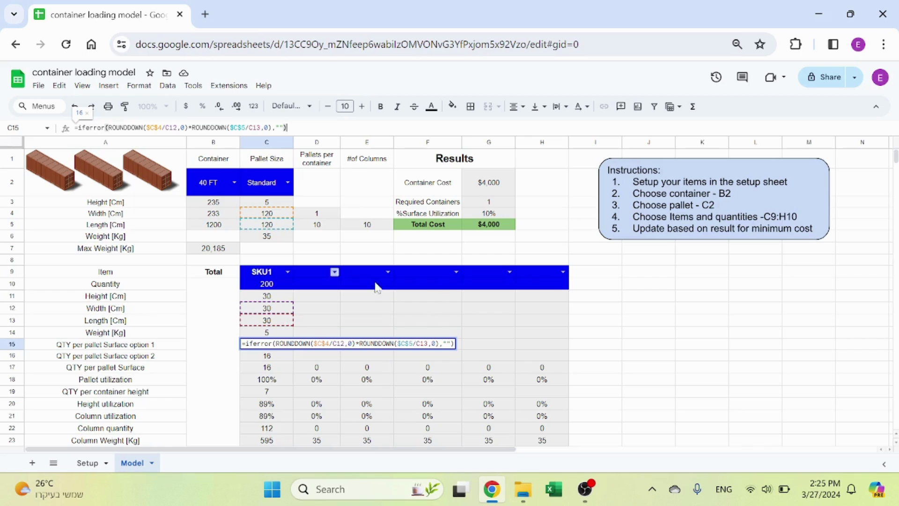
key("Escape")
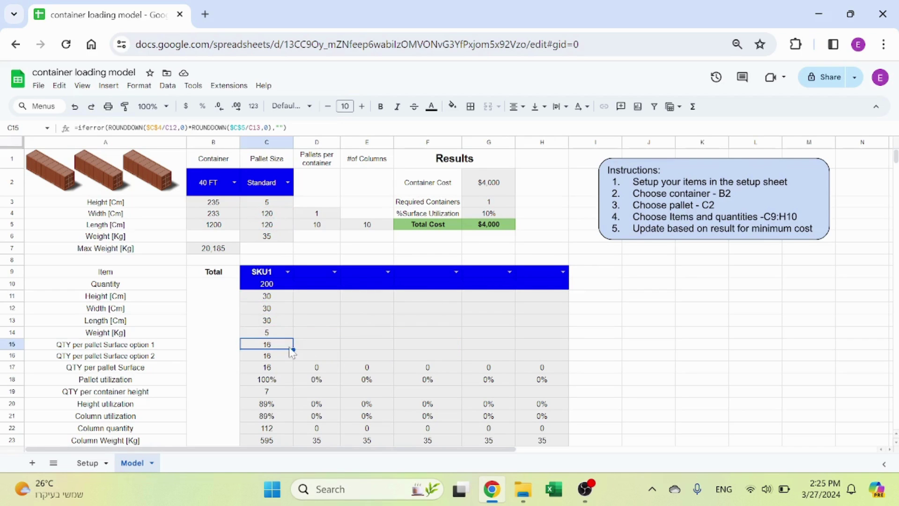
Change the item in C9 to SKU2, then to SKU3.
left_click(288, 271)
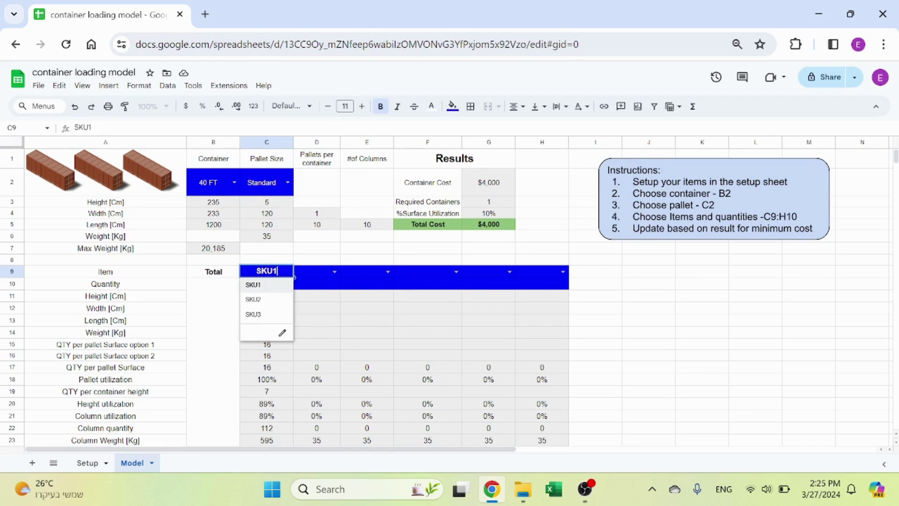
left_click(257, 298)
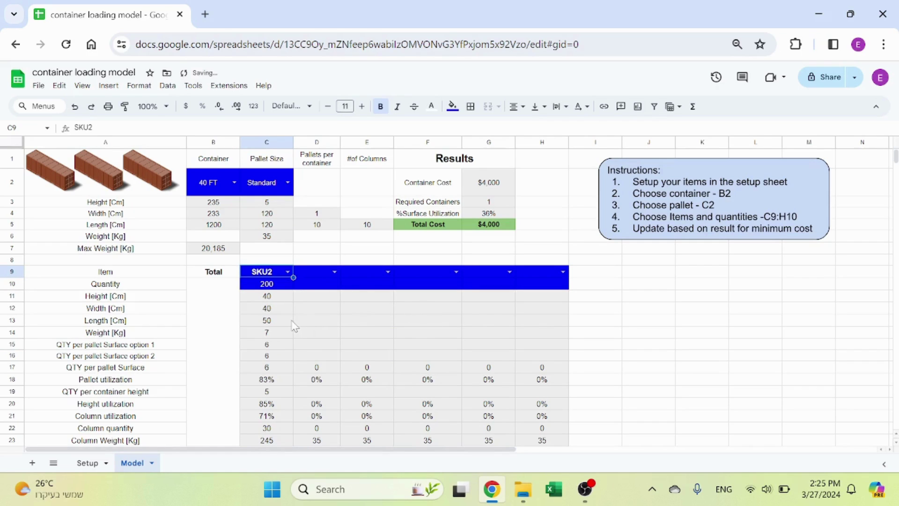
left_click(278, 347)
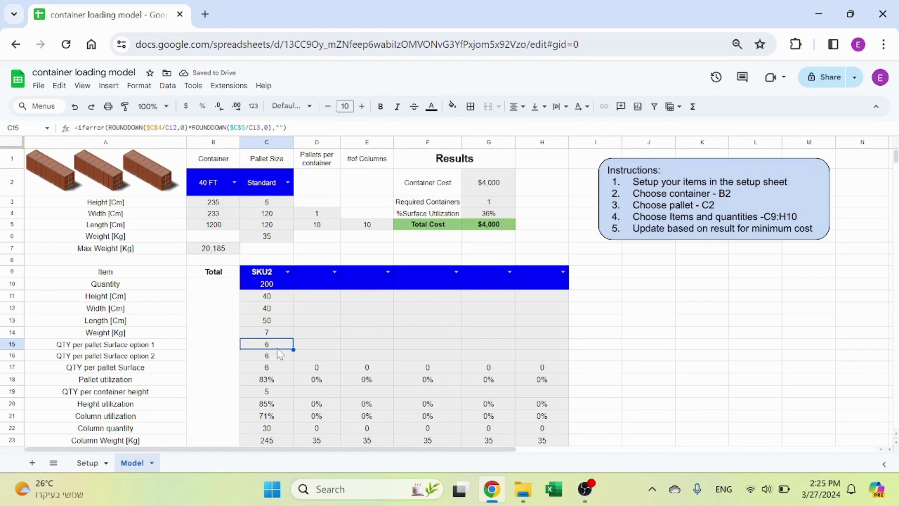
double_click(280, 271)
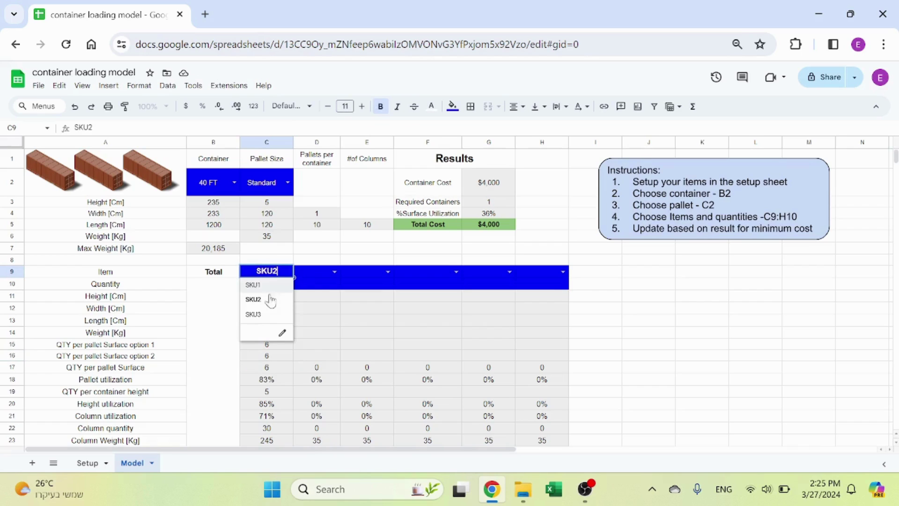
left_click(260, 314)
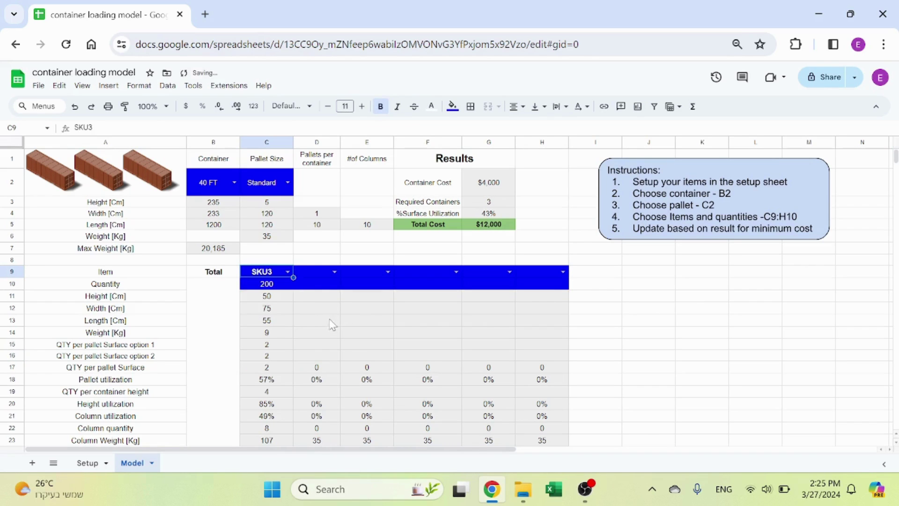
Set the pallet size in C2 to Finnish and review C15's formula.
left_click(281, 182)
left_click(287, 182)
left_click(277, 217)
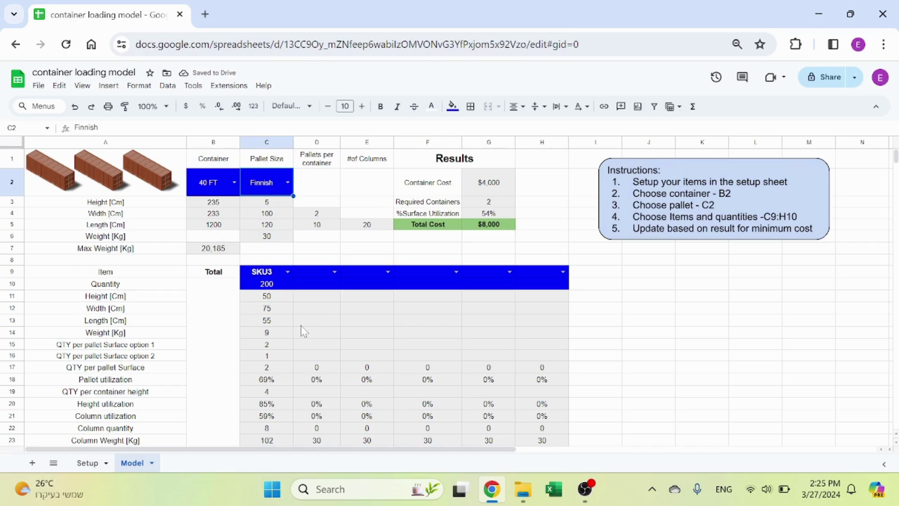
double_click(284, 347)
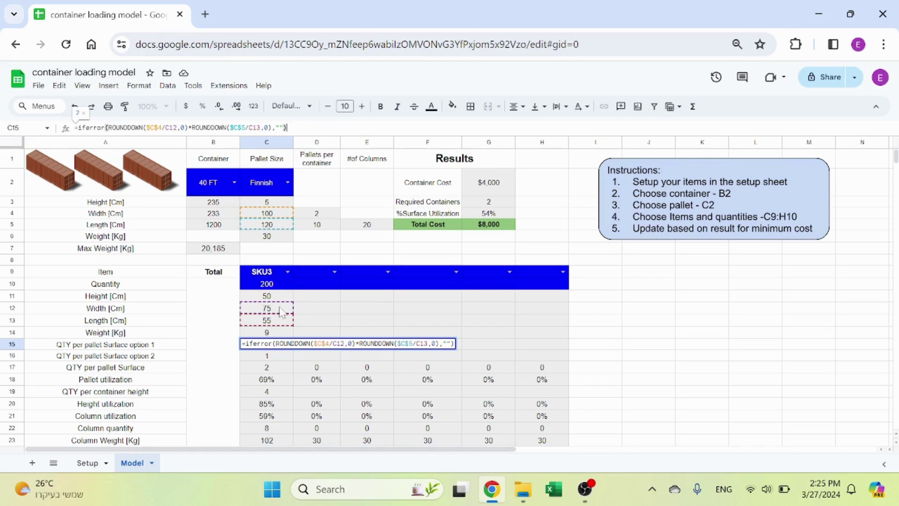
Review the C15 and C16 surface quantity formulas.
key("Escape")
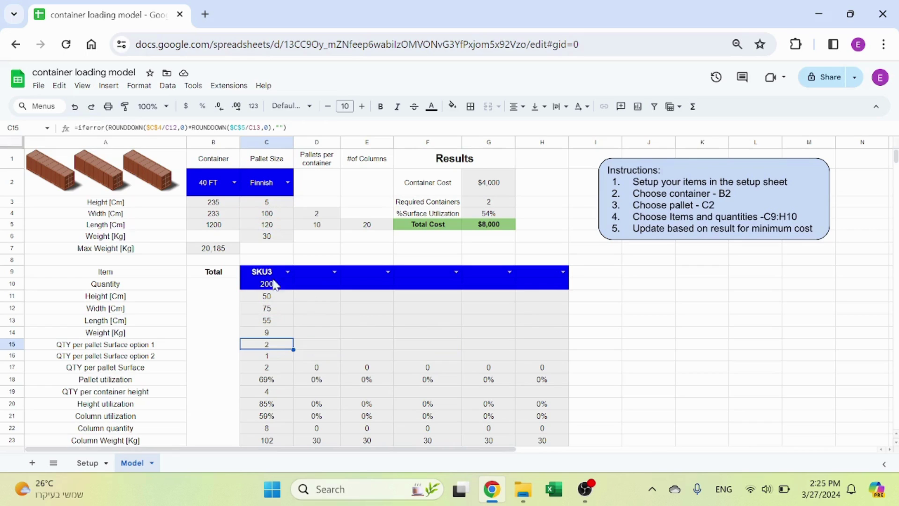
left_click(280, 360)
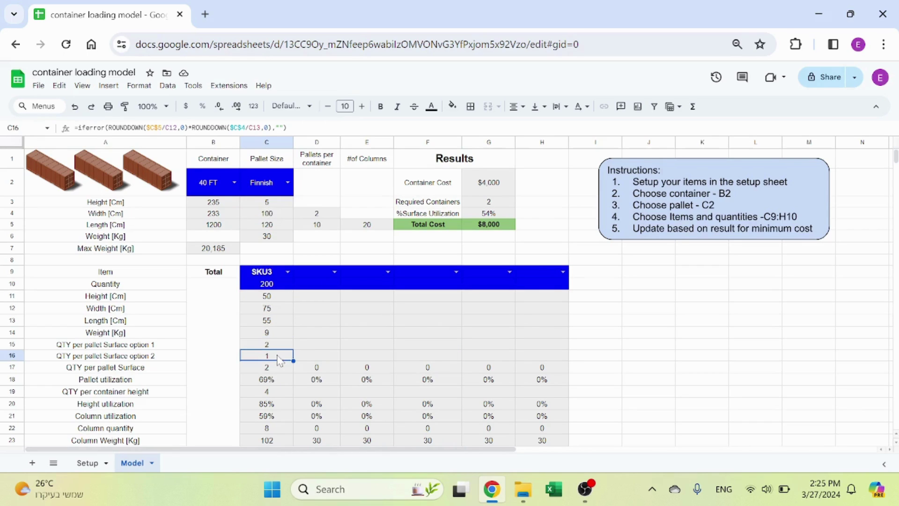
key("F2")
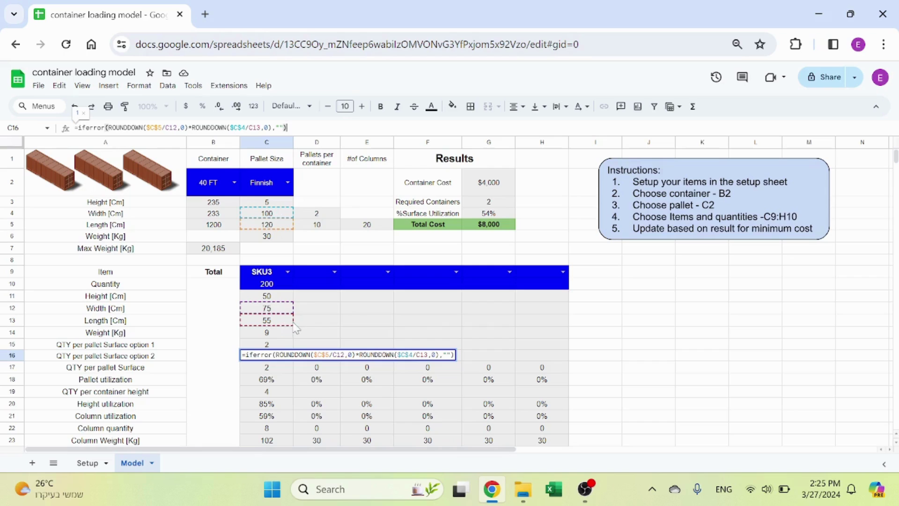
key("Escape")
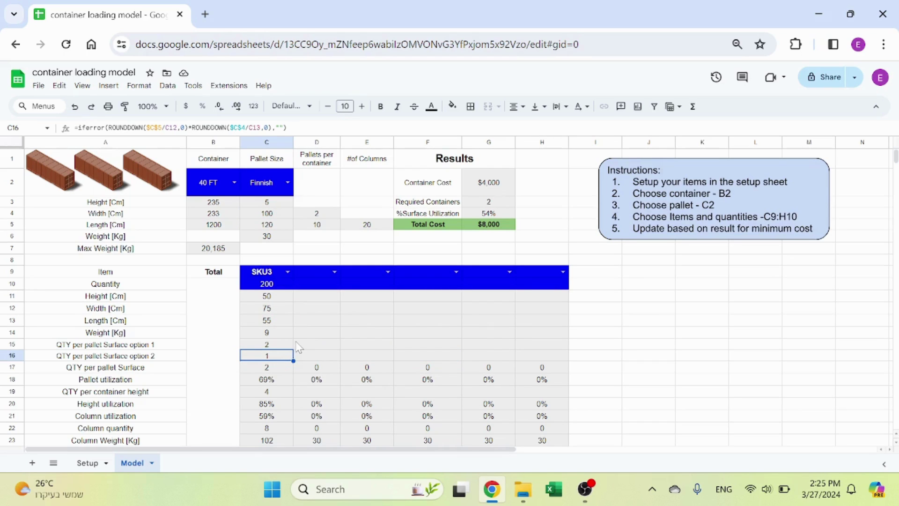
Enter =max(C15:C16) in C17, giving 2, then recheck C15's formula.
left_click(287, 372)
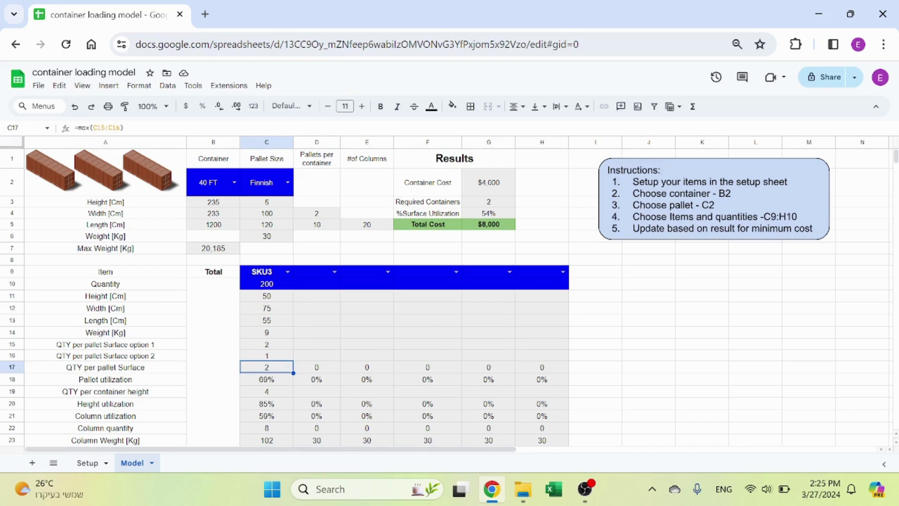
type("=max(C15:C16)")
key("ctrl+Return")
left_click(284, 347)
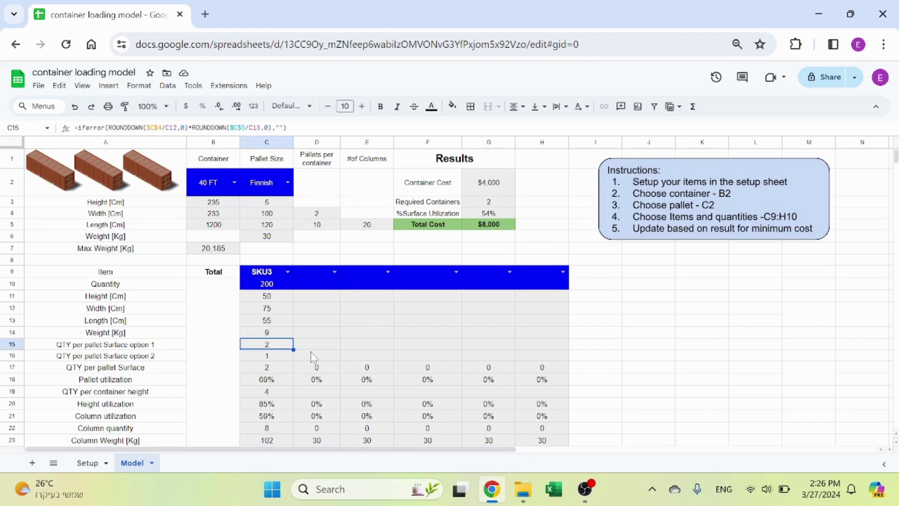
key("F2")
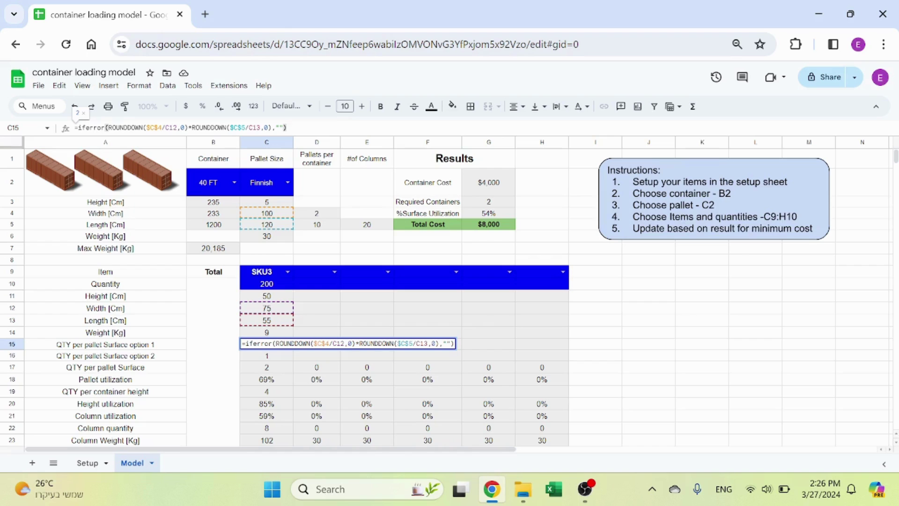
key("Escape")
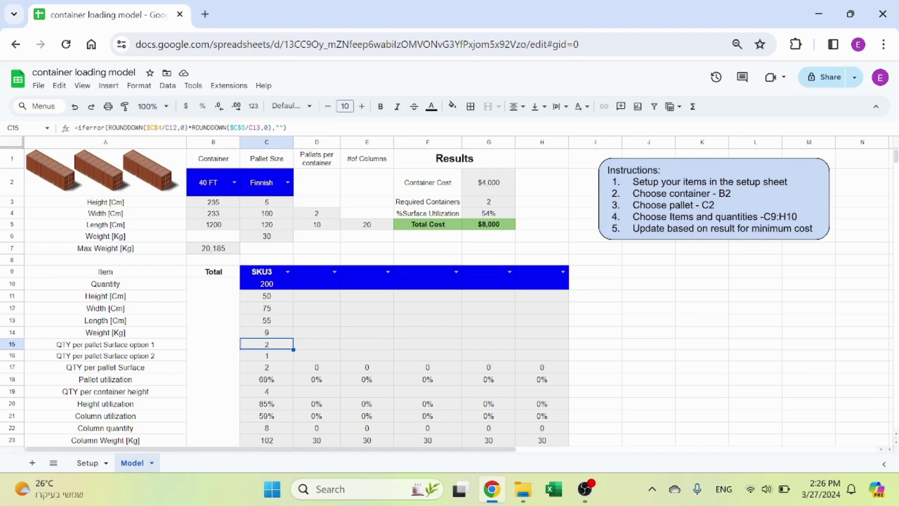
left_click(275, 380)
key("F2")
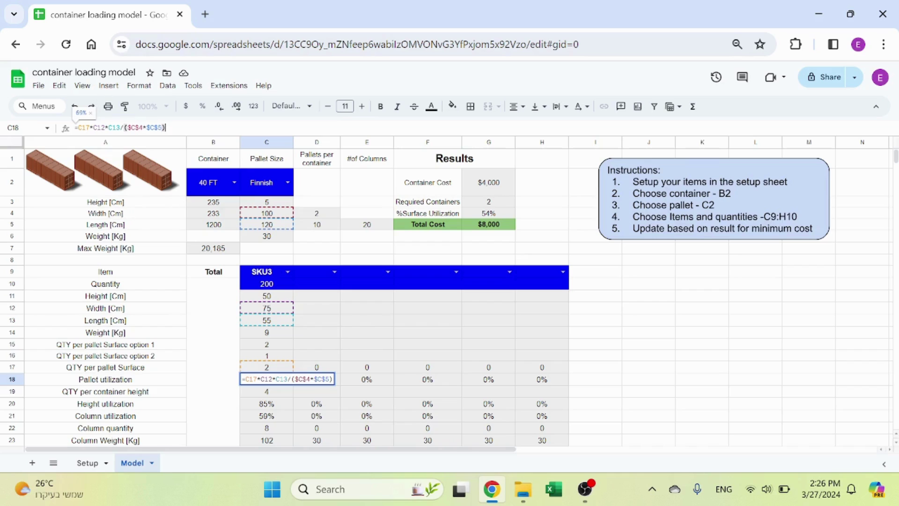
key("Return")
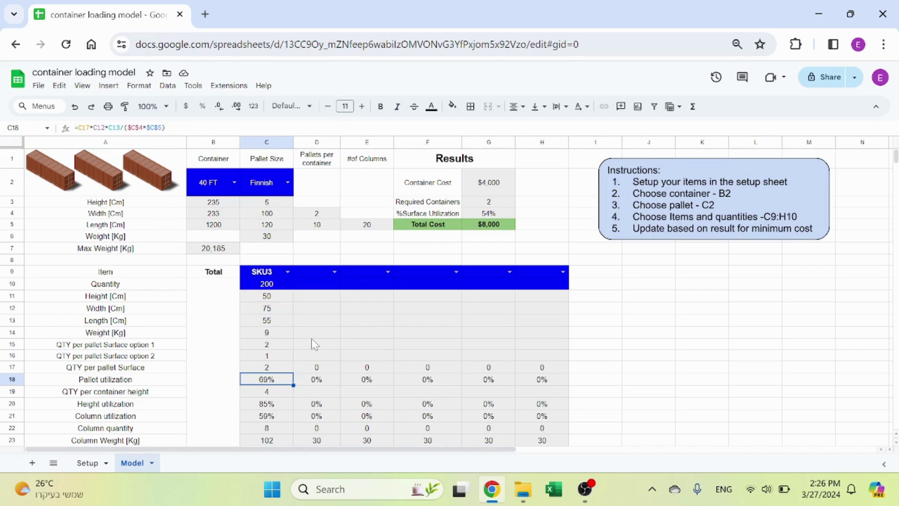
Pick SKU1 in D9 with quantity 200 in D10, and inspect D18's utilization formula.
left_click(334, 272)
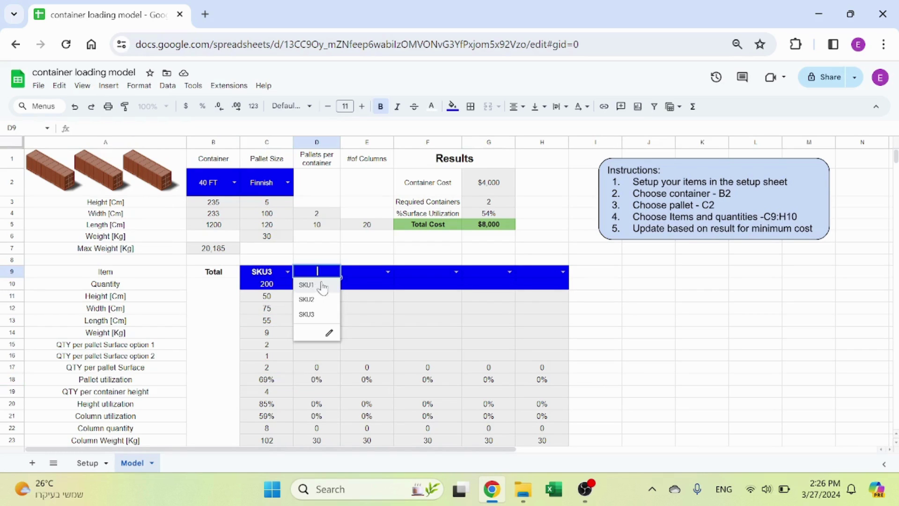
left_click(321, 287)
left_click(335, 285)
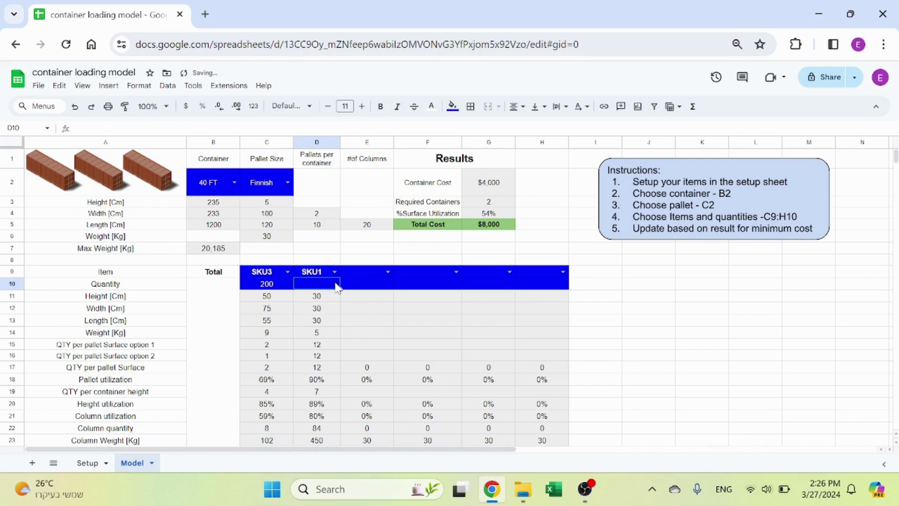
type("200")
key("Return")
left_click(335, 287)
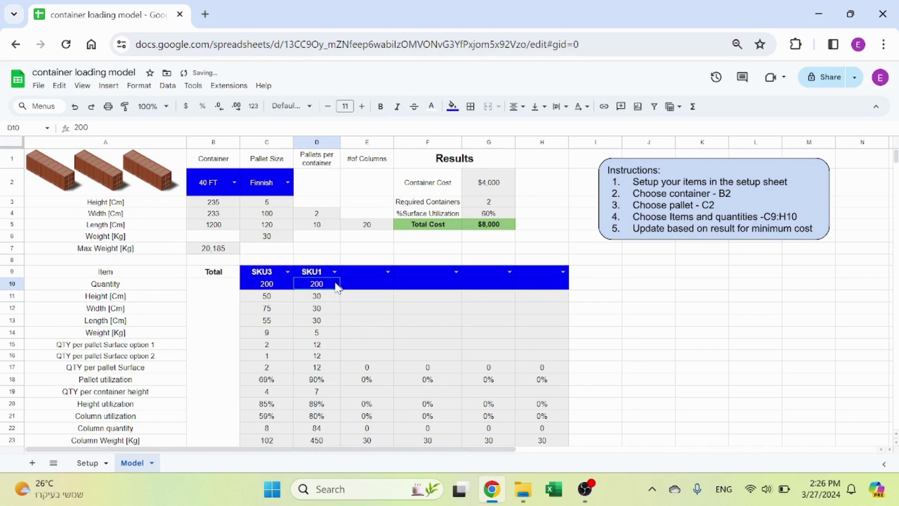
left_click(325, 379)
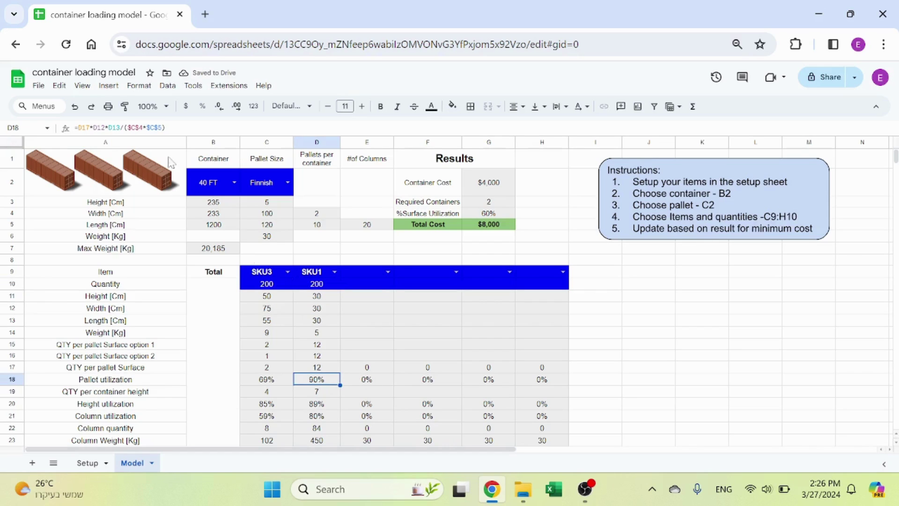
key("Return")
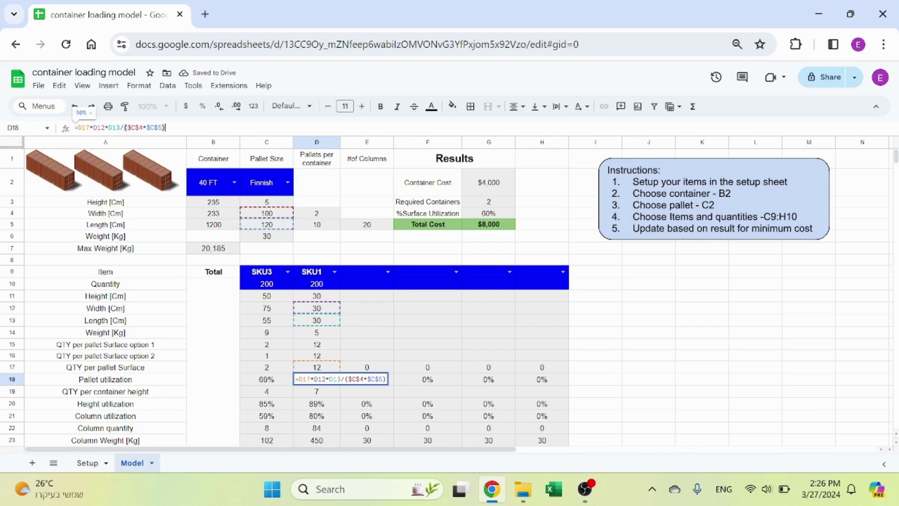
key("Escape")
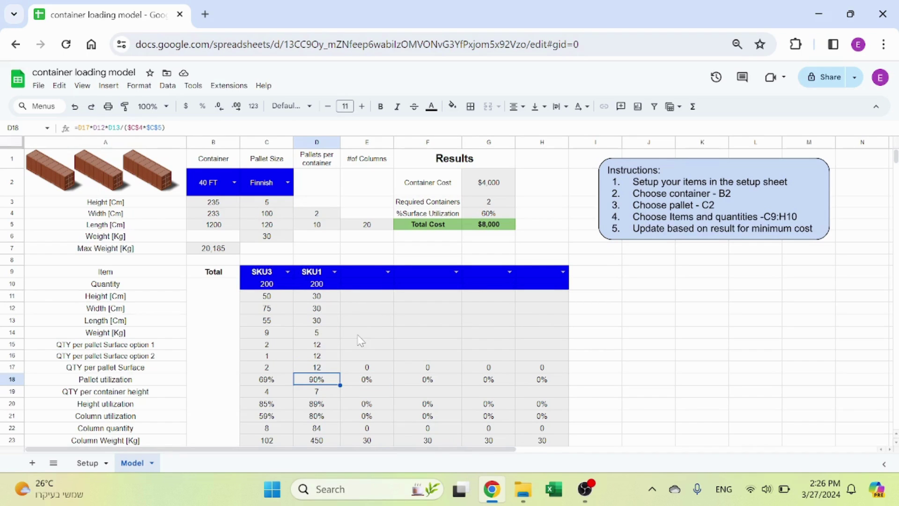
Pick SKU2 in E9 with quantity 200, and inspect its utilization and dimension lookups.
left_click(388, 272)
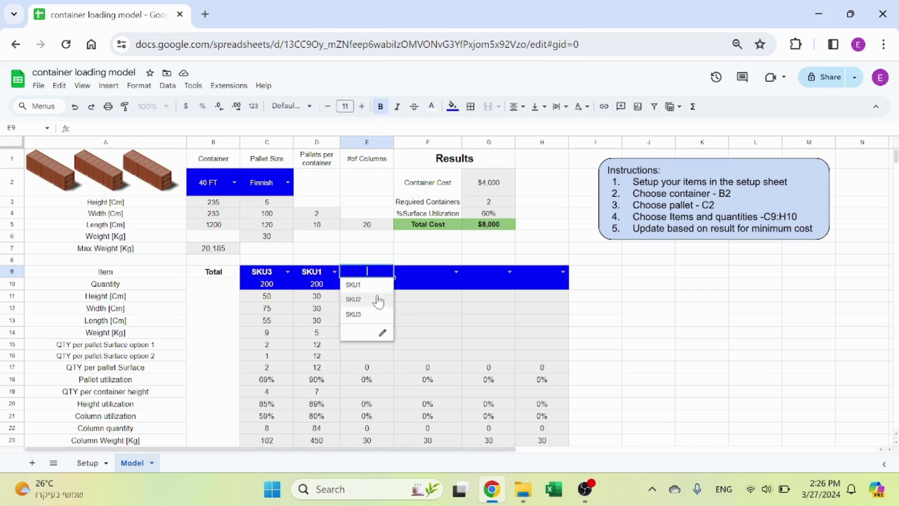
left_click(379, 297)
key("Down")
type("200")
key("Return")
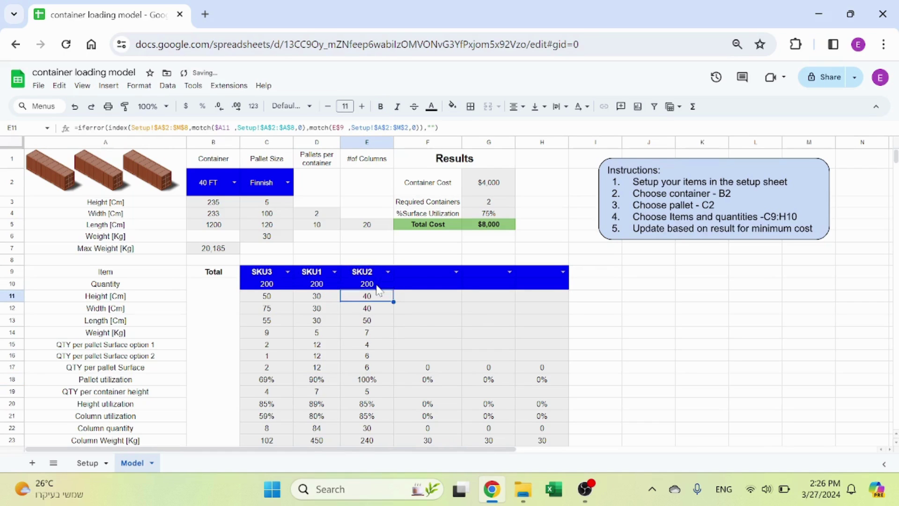
left_click(370, 379)
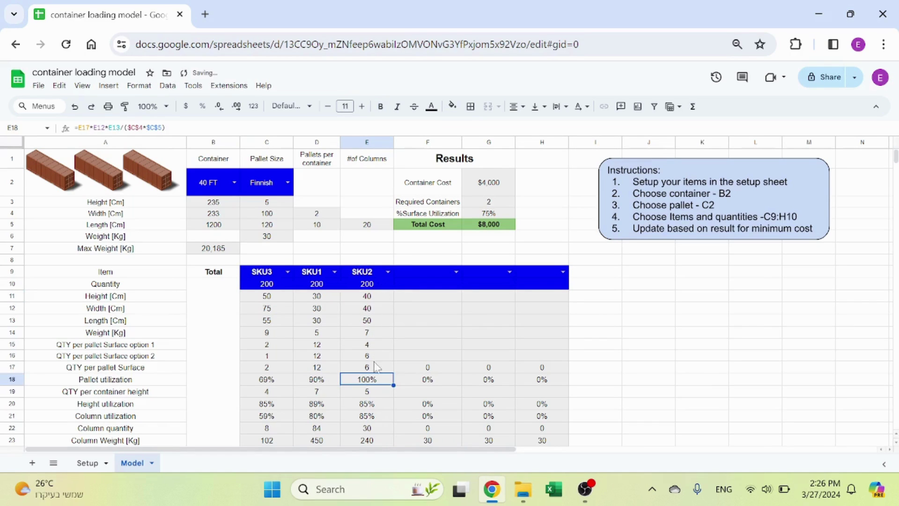
left_click(370, 321)
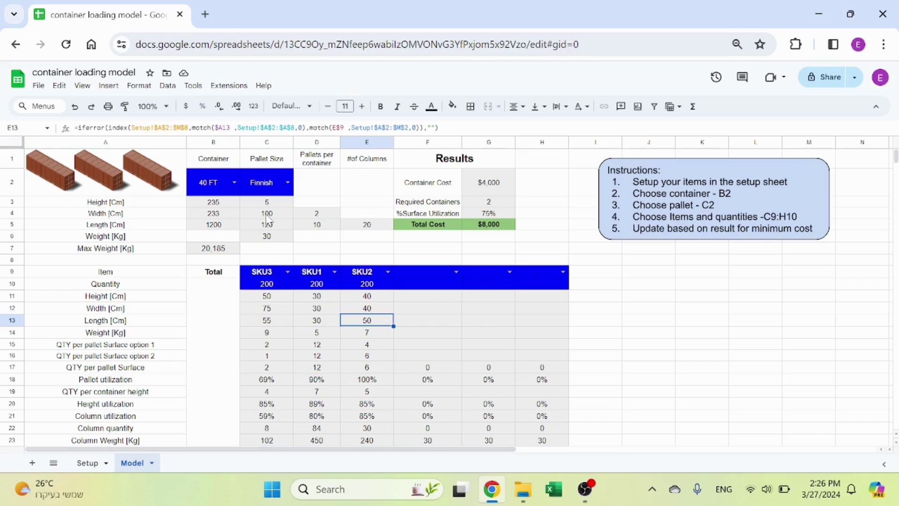
left_click(371, 309)
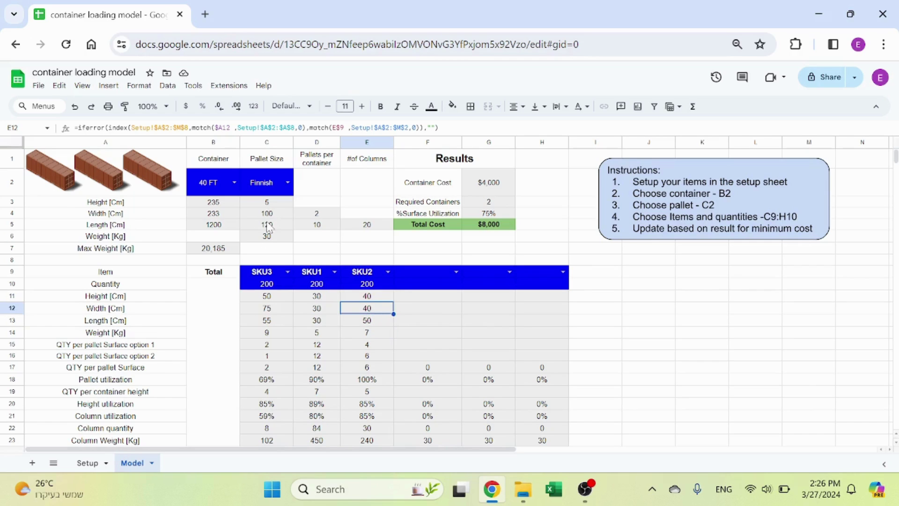
left_click(374, 382)
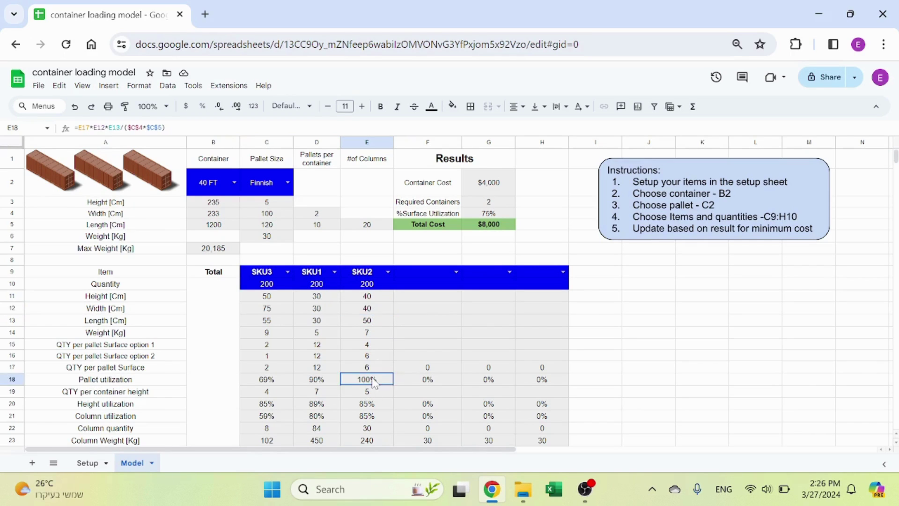
left_click(286, 394)
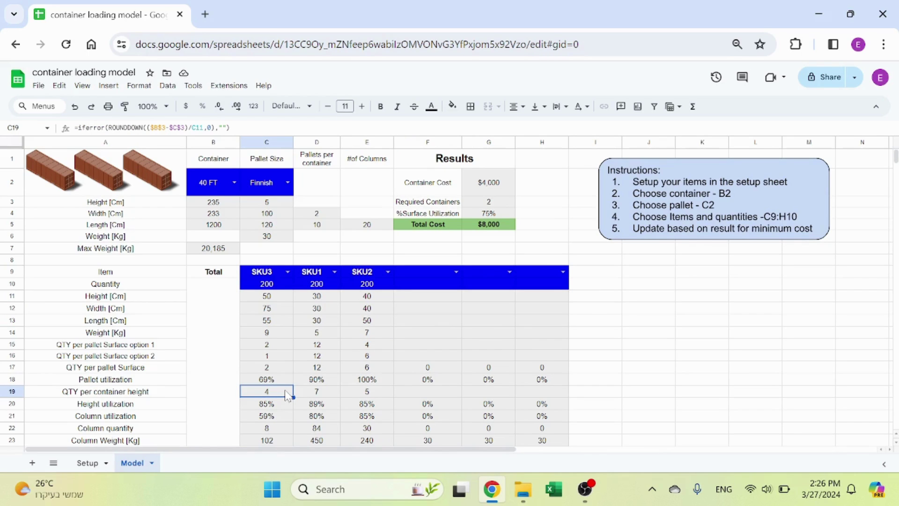
key("F2")
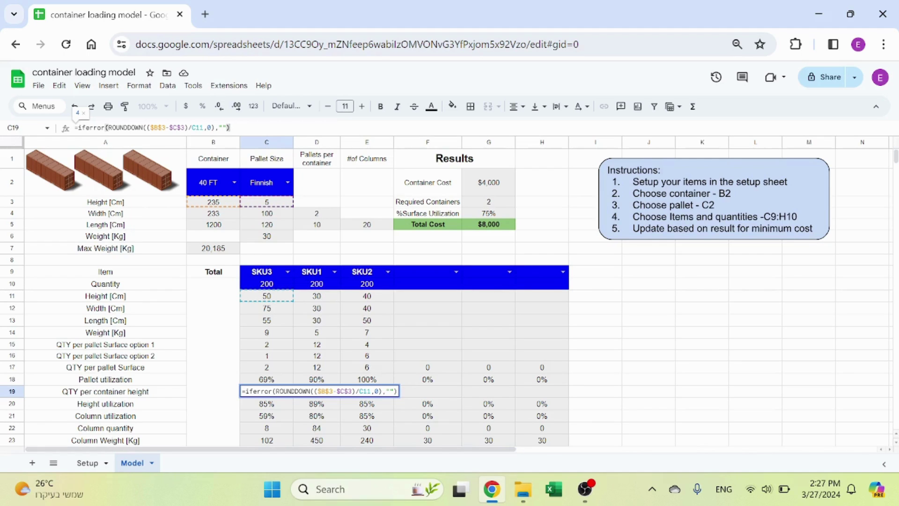
key("Escape")
left_click(425, 297)
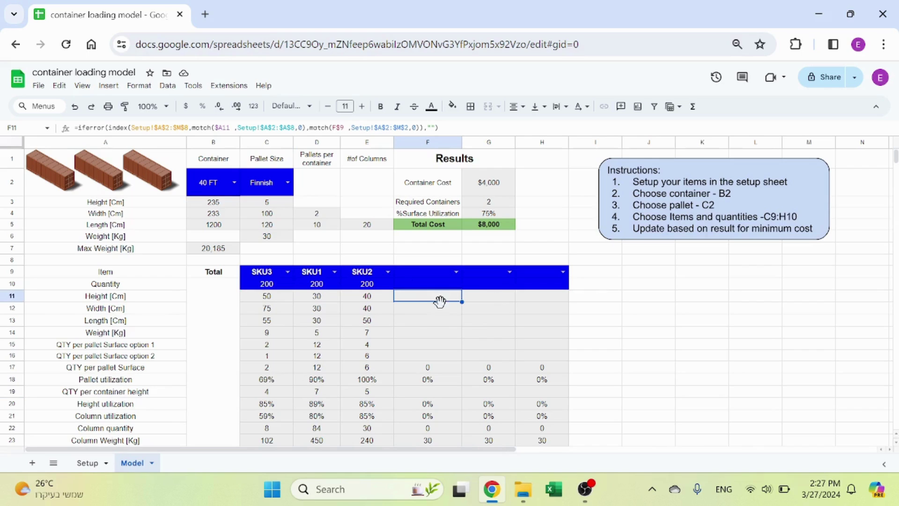
left_click(276, 391)
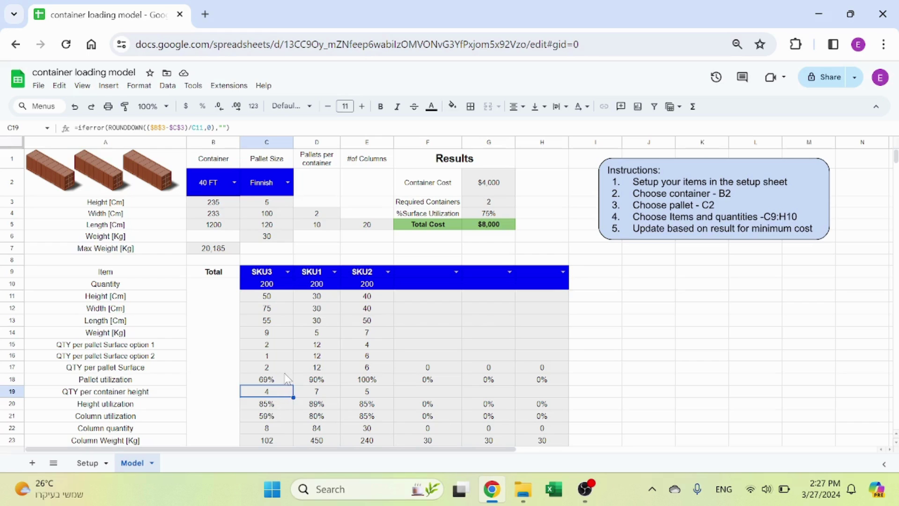
scroll(289, 370, "down", 2)
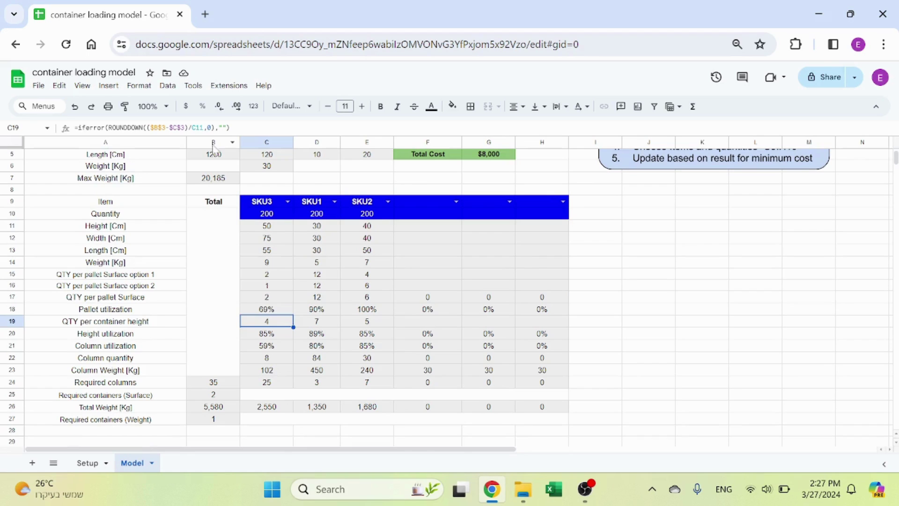
left_click(280, 337)
double_click(279, 336)
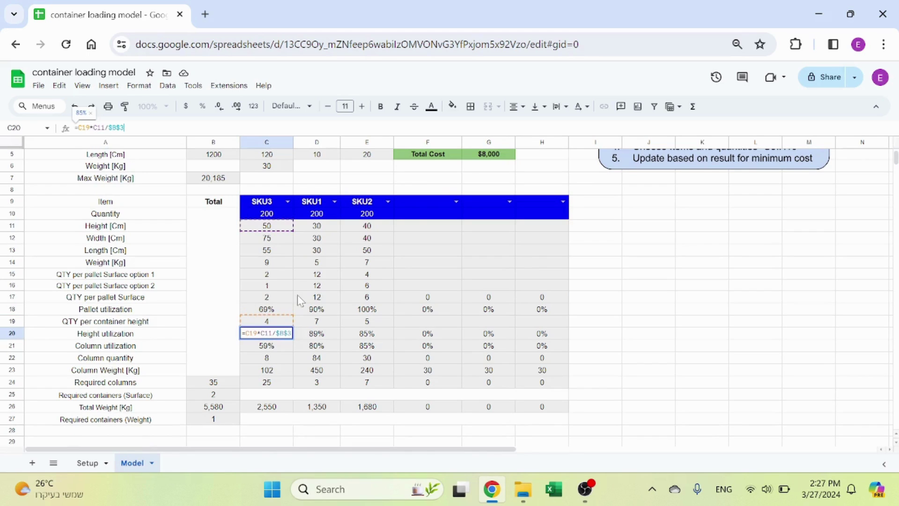
scroll(297, 323, "up", 3)
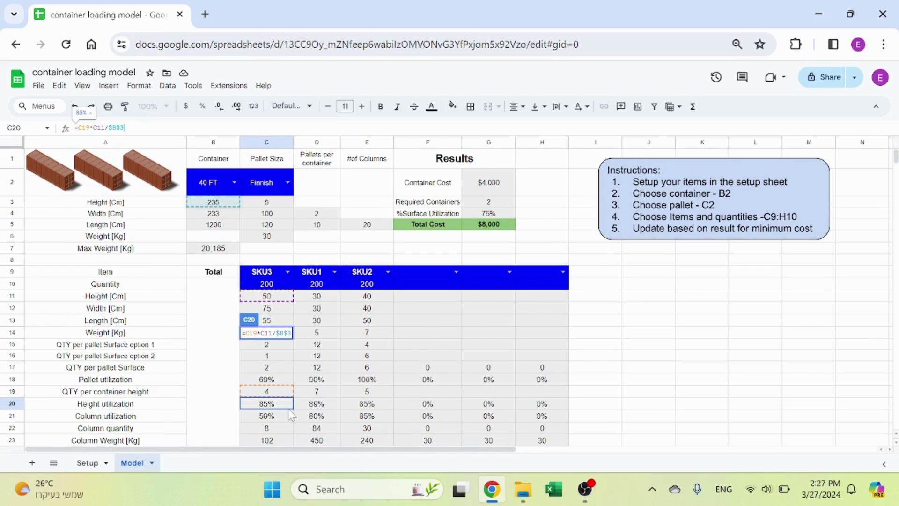
key("Escape")
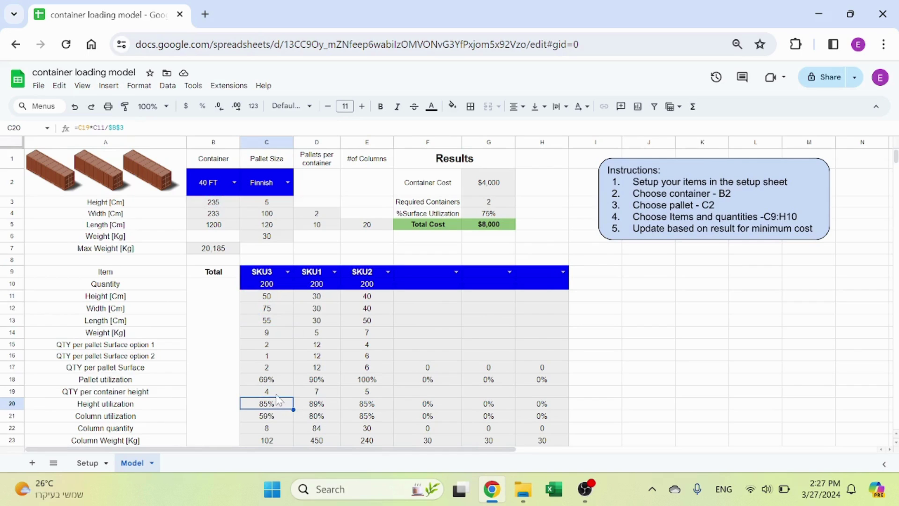
scroll(280, 403, "down", 2)
key("Down")
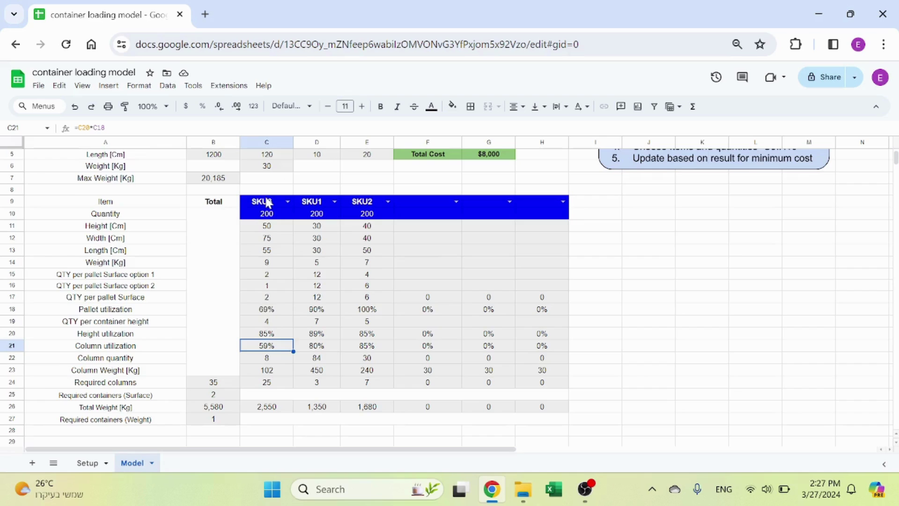
scroll(268, 202, "up", 2)
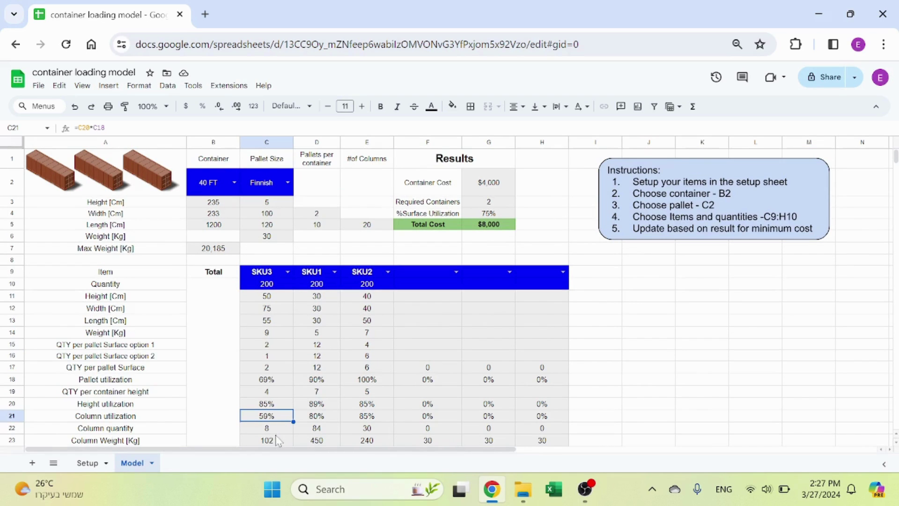
scroll(274, 412, "down", 2)
scroll(272, 422, "up", 2)
left_click(287, 382)
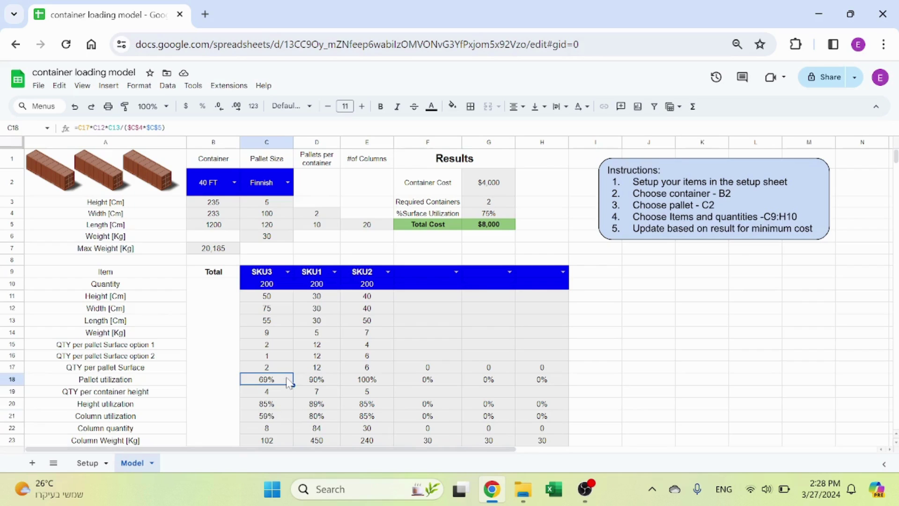
left_click(274, 402)
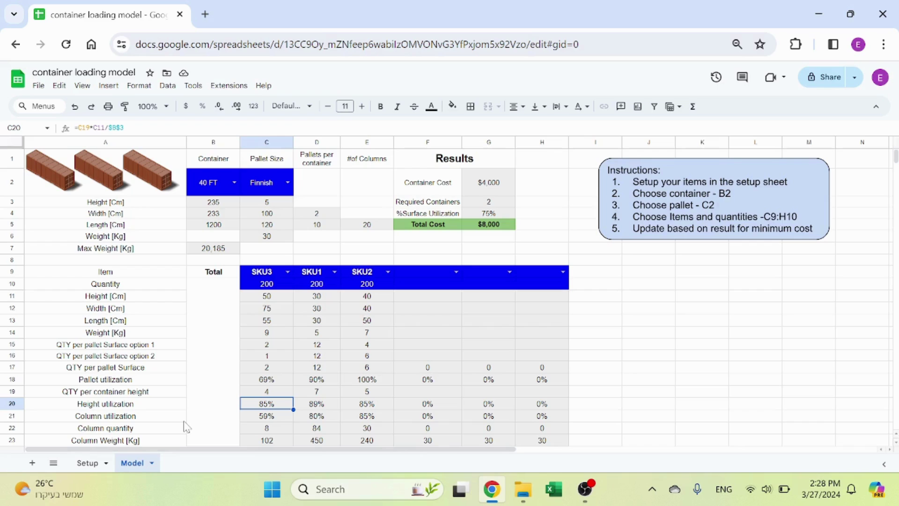
left_click(272, 417)
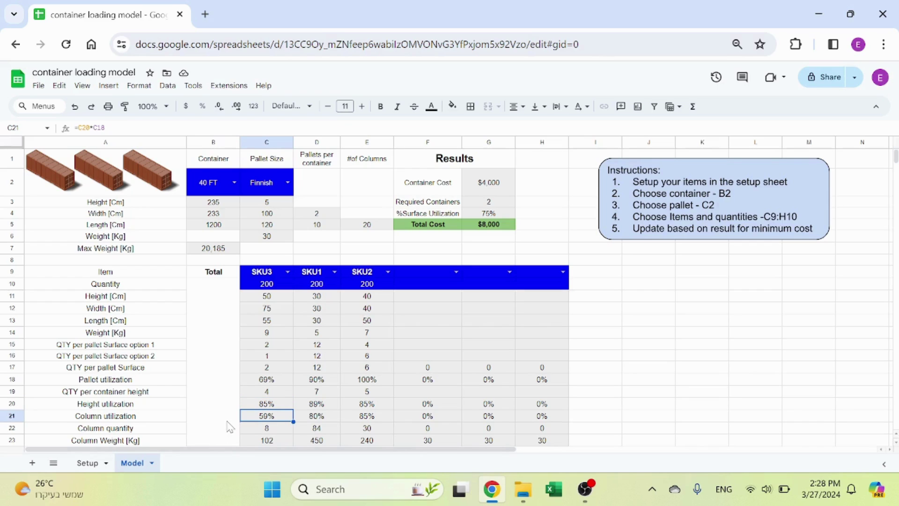
scroll(229, 405, "down", 2)
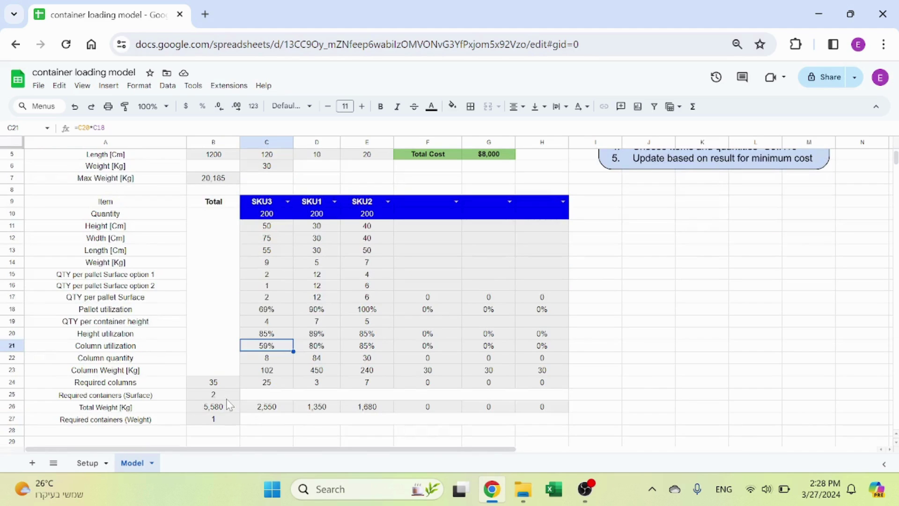
scroll(230, 406, "down", 2)
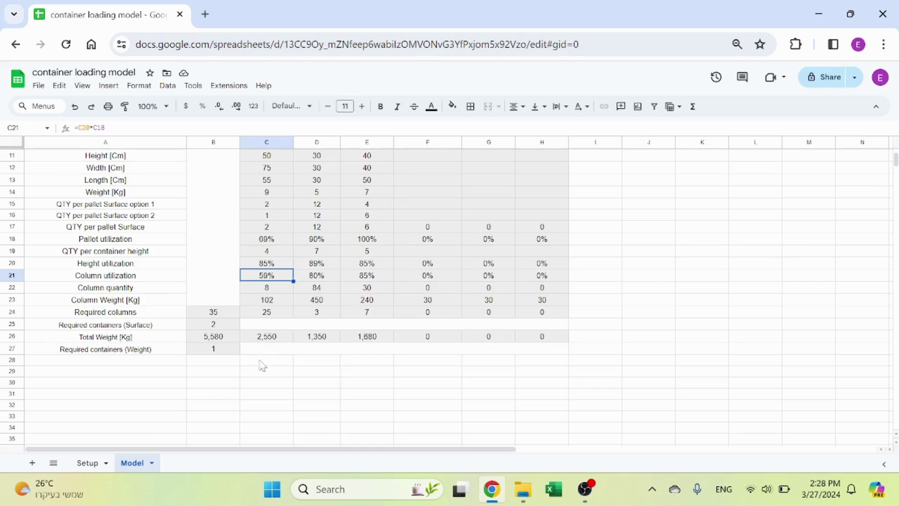
left_click(282, 288)
scroll(317, 370, "up", 2)
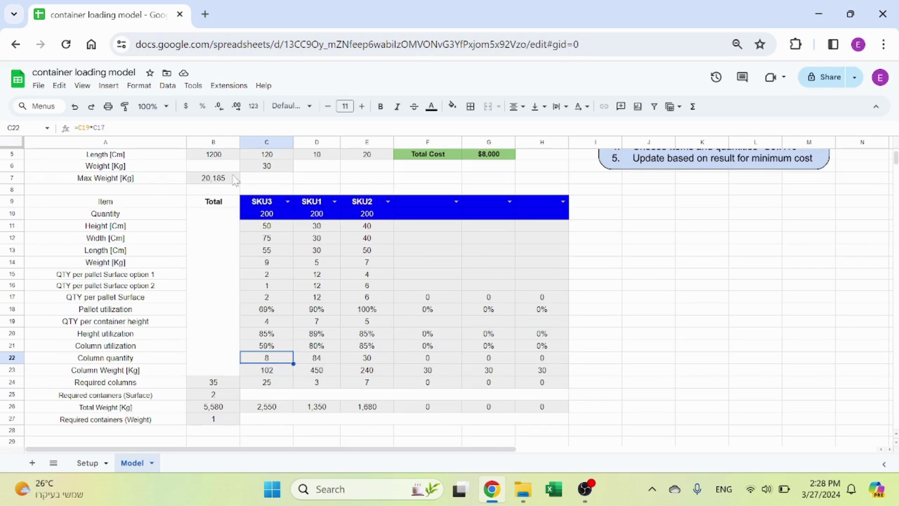
key("F2")
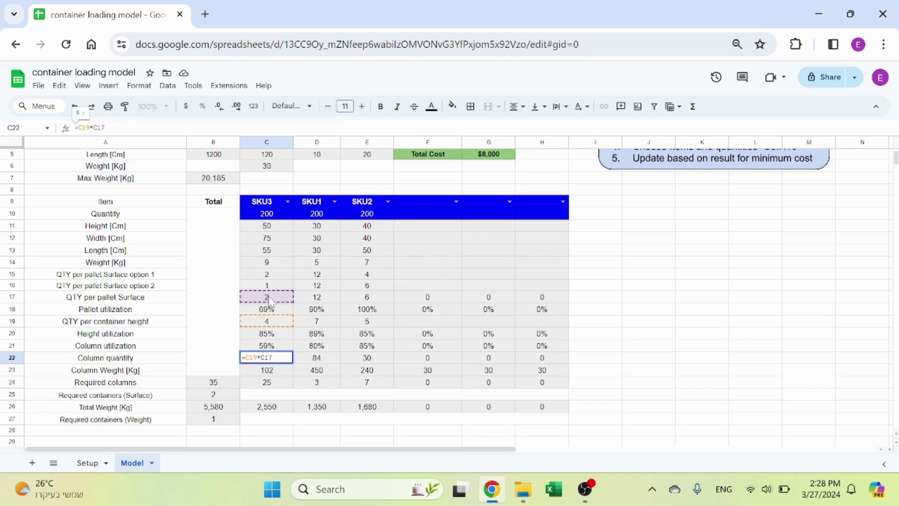
key("Return")
left_click(272, 373)
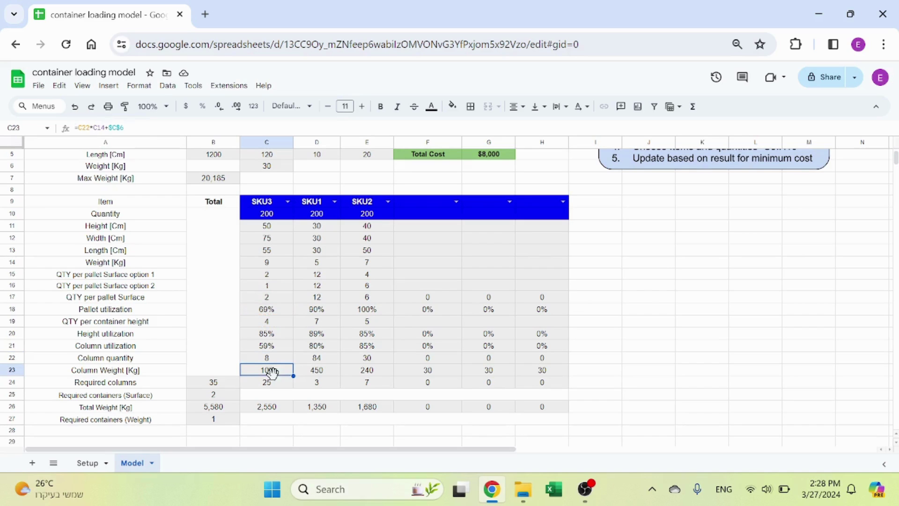
left_click(124, 127)
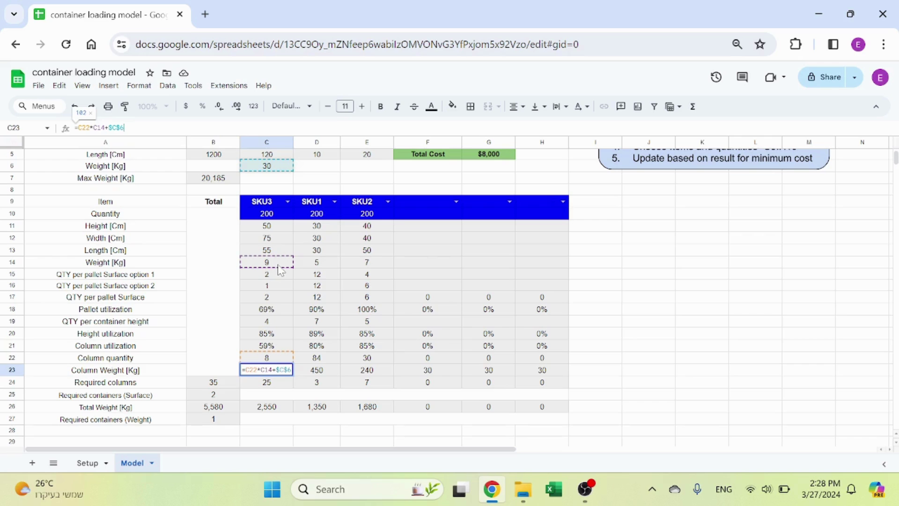
scroll(281, 272, "up", 2)
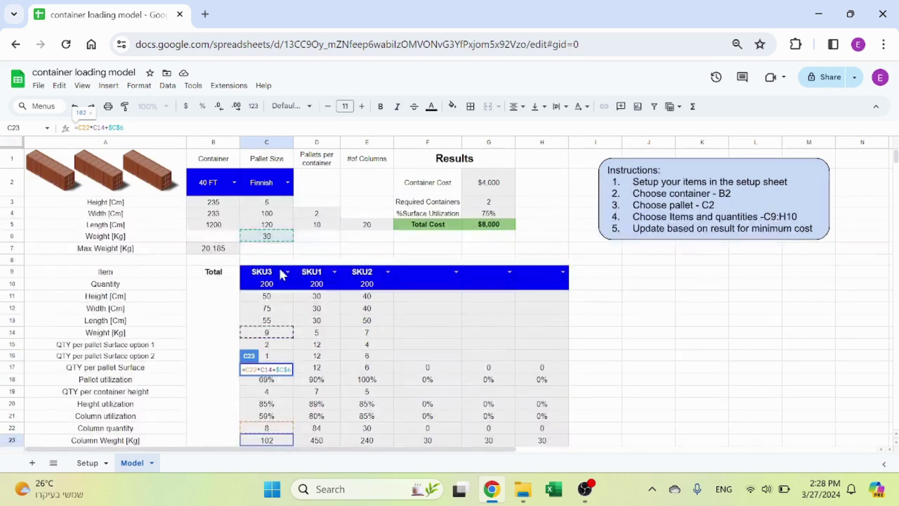
scroll(272, 262, "down", 2)
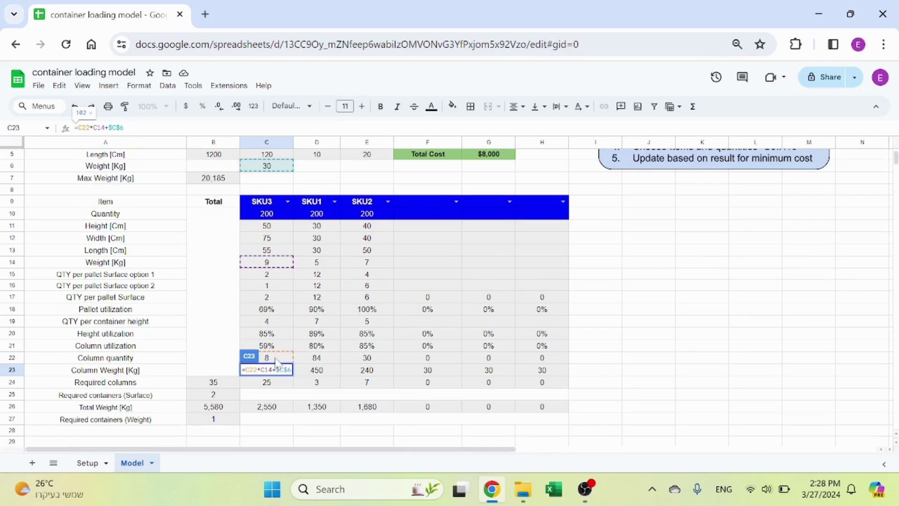
key("Escape")
scroll(275, 358, "down", 4)
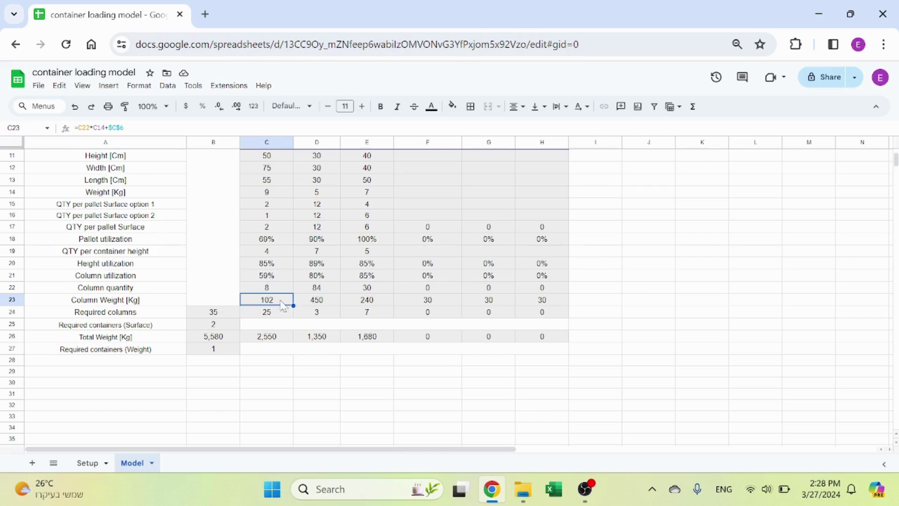
left_click(289, 313)
left_click(188, 127)
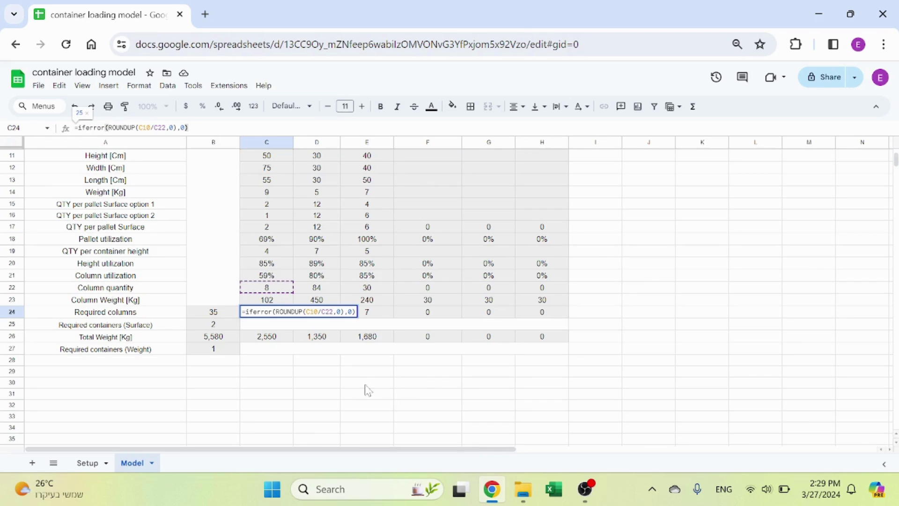
scroll(318, 387, "up", 3)
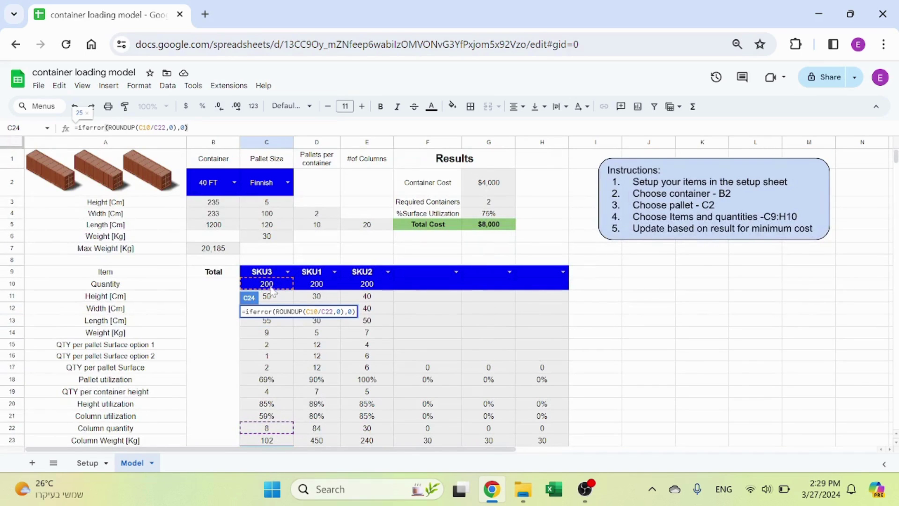
scroll(283, 297, "down", 3)
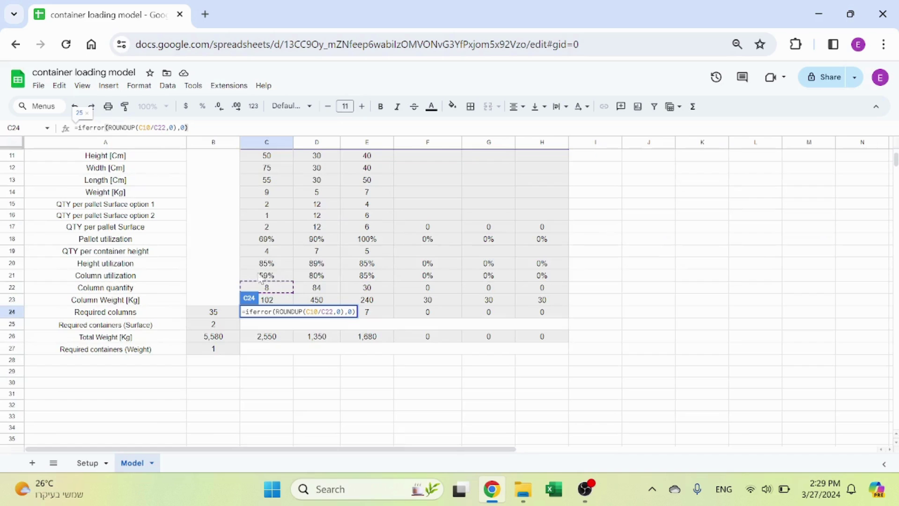
key("Escape")
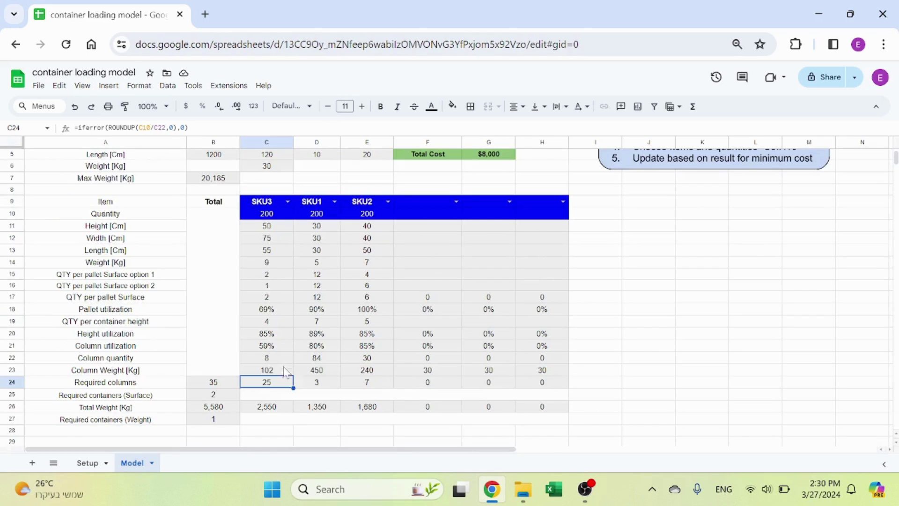
scroll(286, 366, "up", 2)
left_click(332, 361)
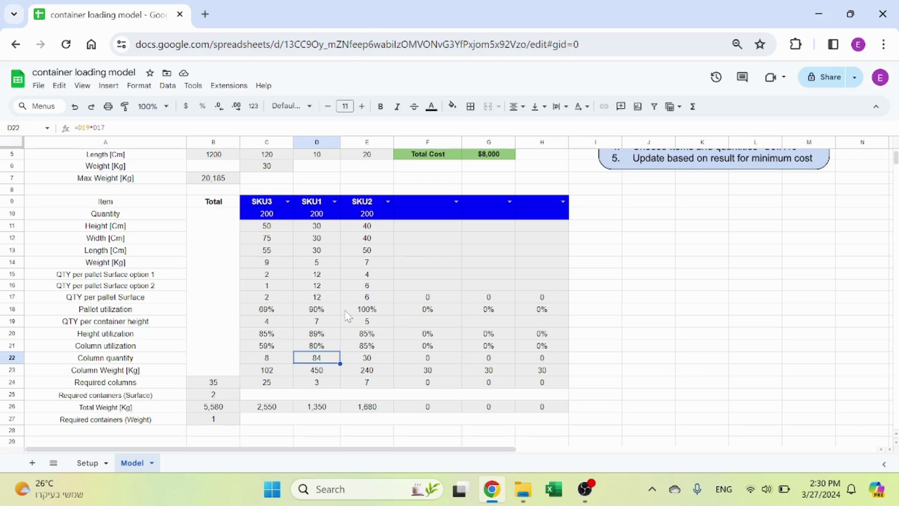
left_click(323, 216)
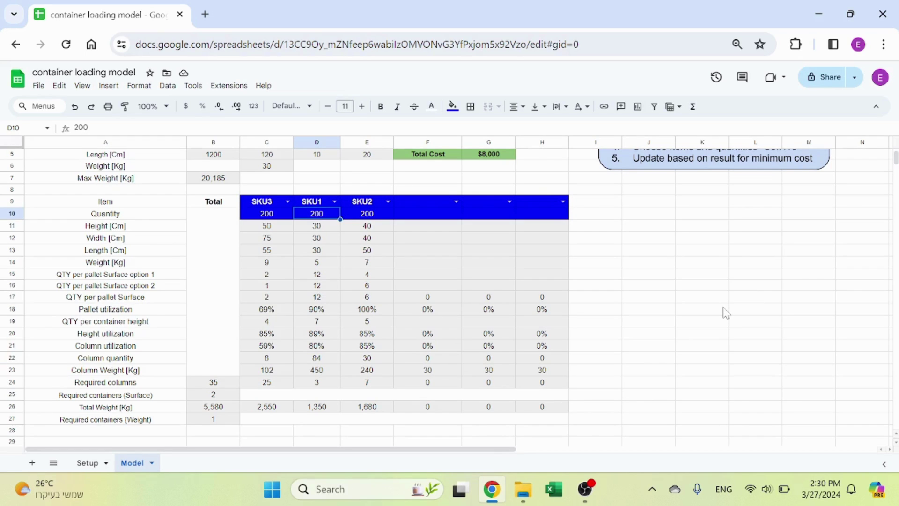
key("BackSpace")
key("Return")
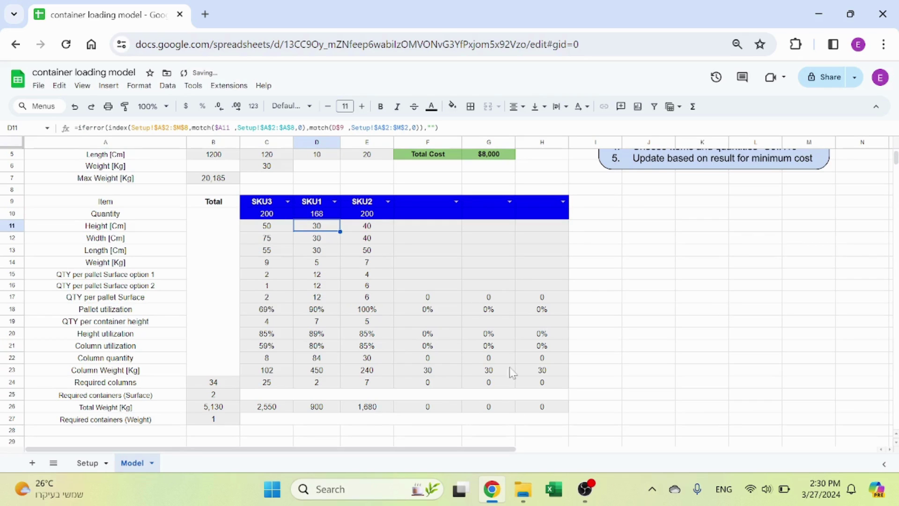
left_click(327, 217)
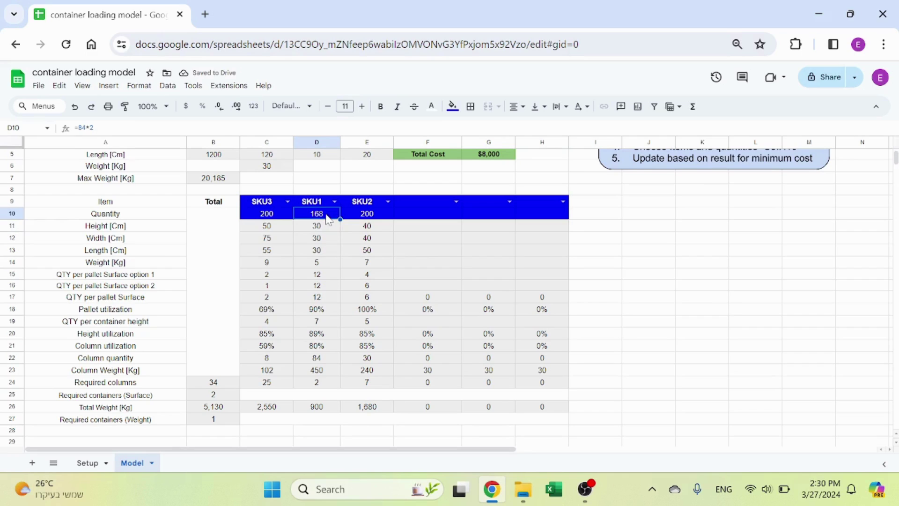
type("200")
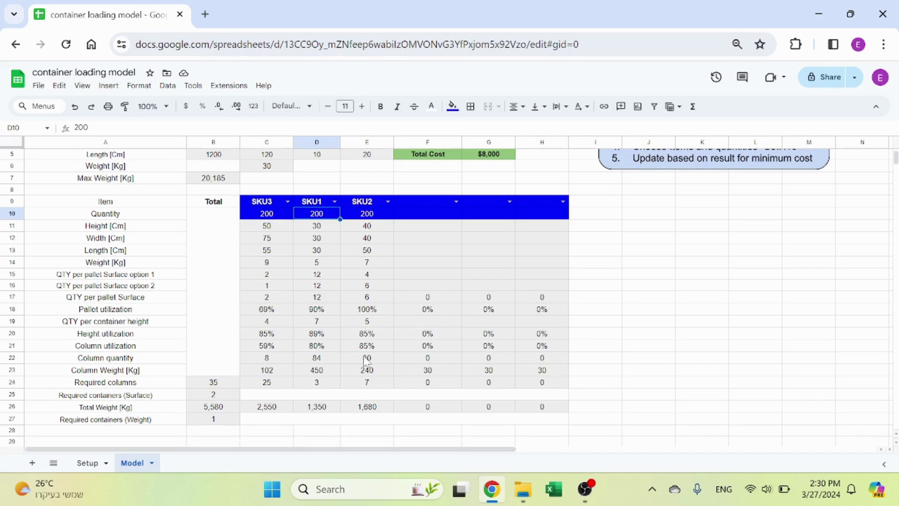
left_click(322, 383)
left_click(273, 387)
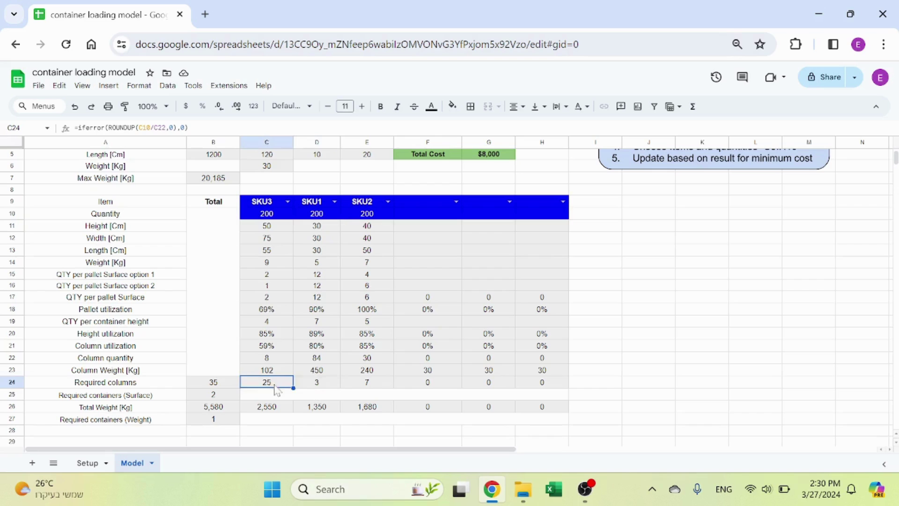
left_click(315, 387)
left_click(367, 383)
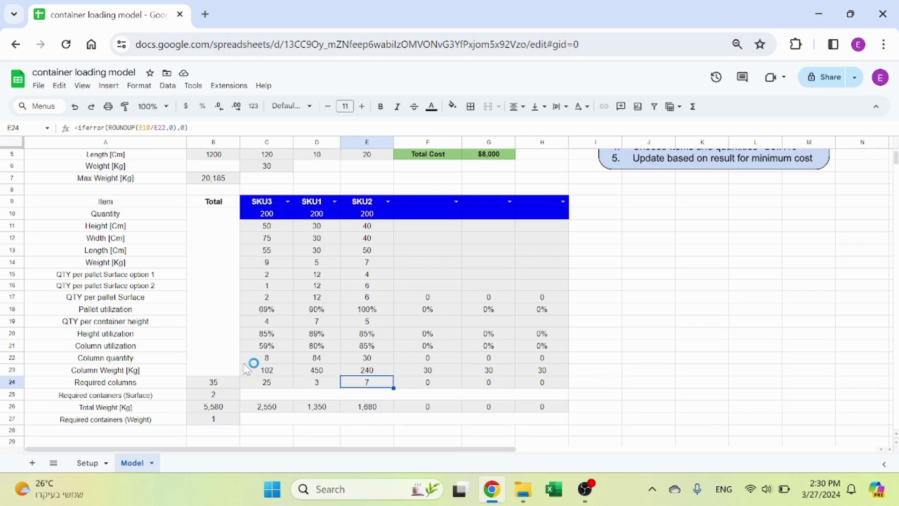
left_click(231, 385)
key("Return")
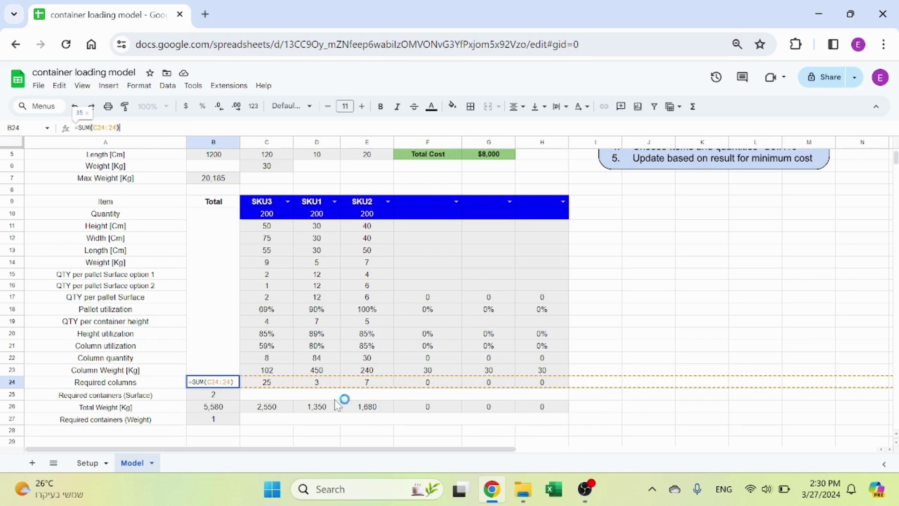
key("Escape")
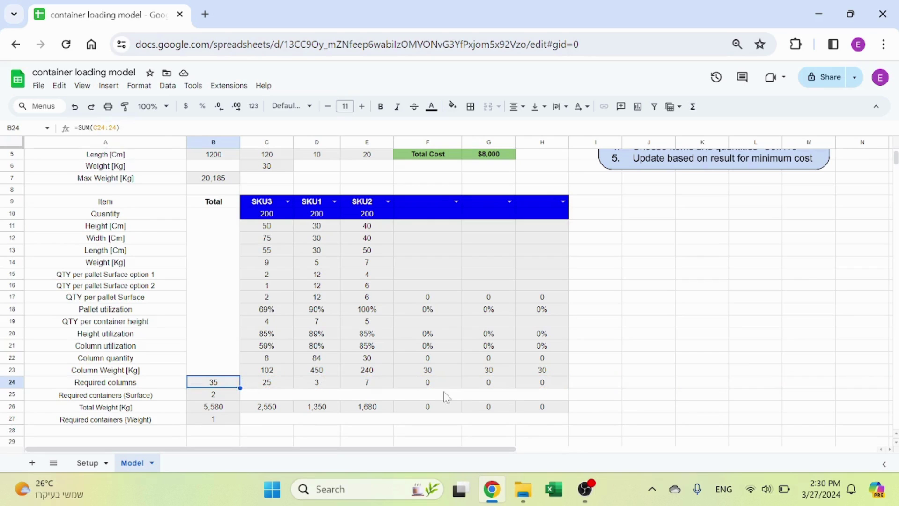
left_click(229, 392)
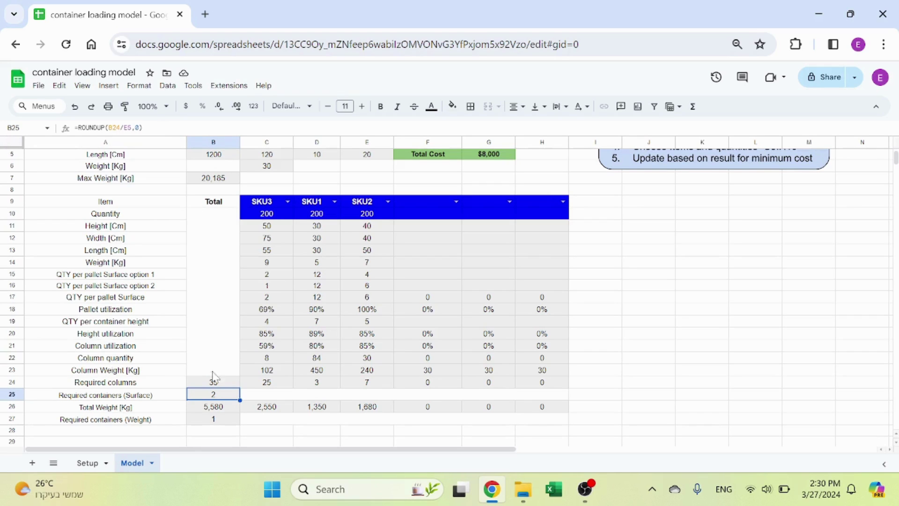
left_click(143, 128)
scroll(296, 206, "up", 2)
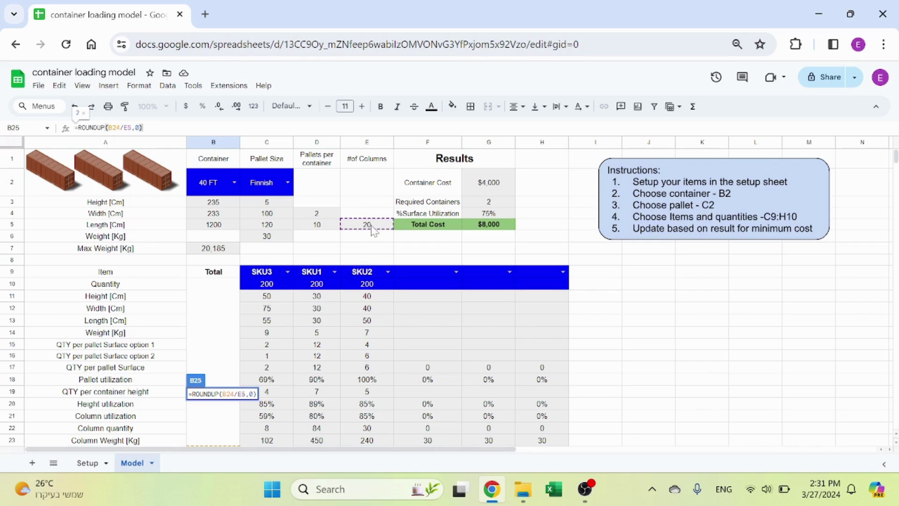
key("Escape")
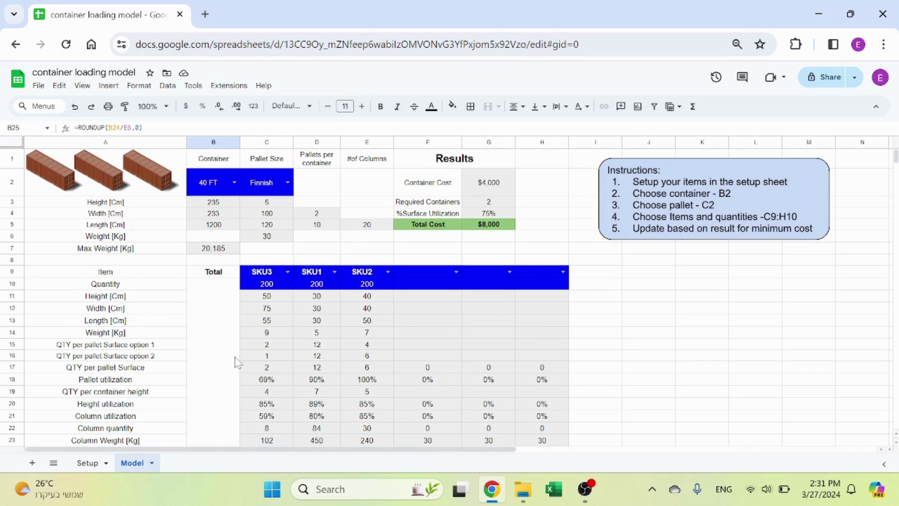
scroll(230, 401, "up", 2)
scroll(229, 394, "down", 2)
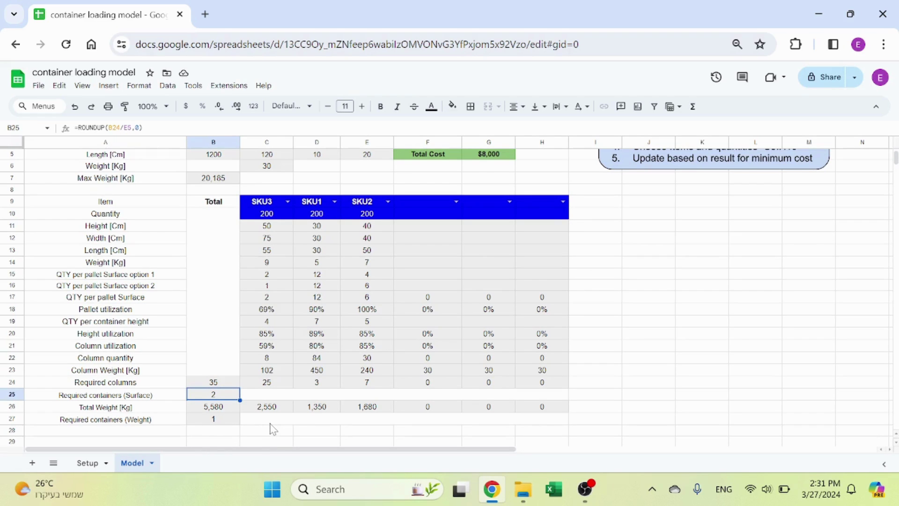
left_click(281, 409)
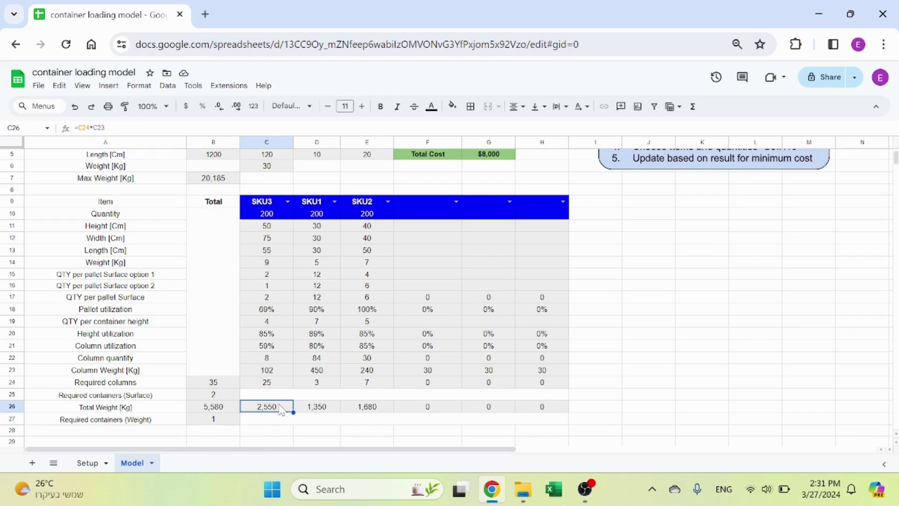
left_click(150, 129)
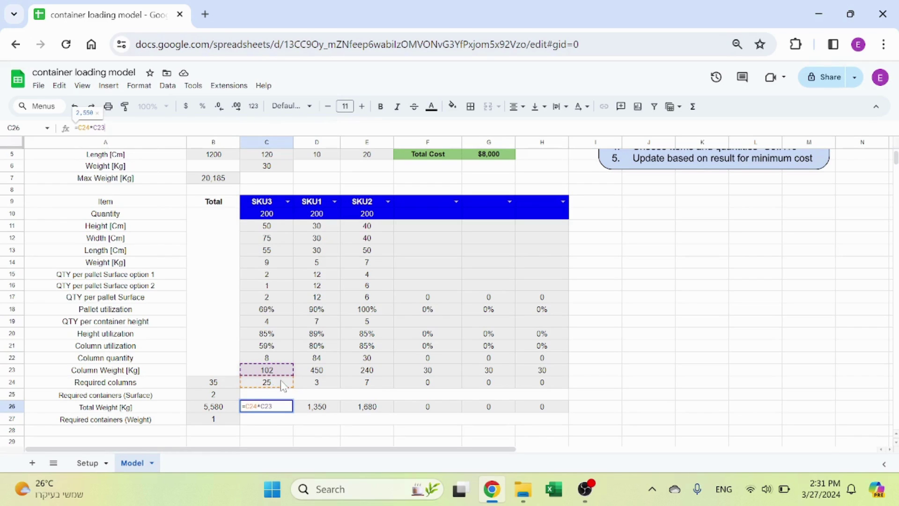
left_click(275, 408)
left_click(218, 408)
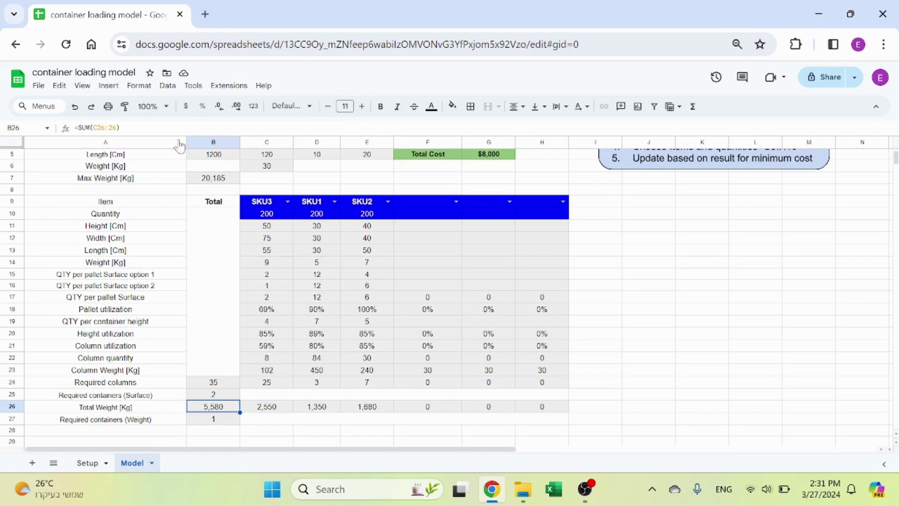
key("Return")
key("Escape")
left_click(221, 420)
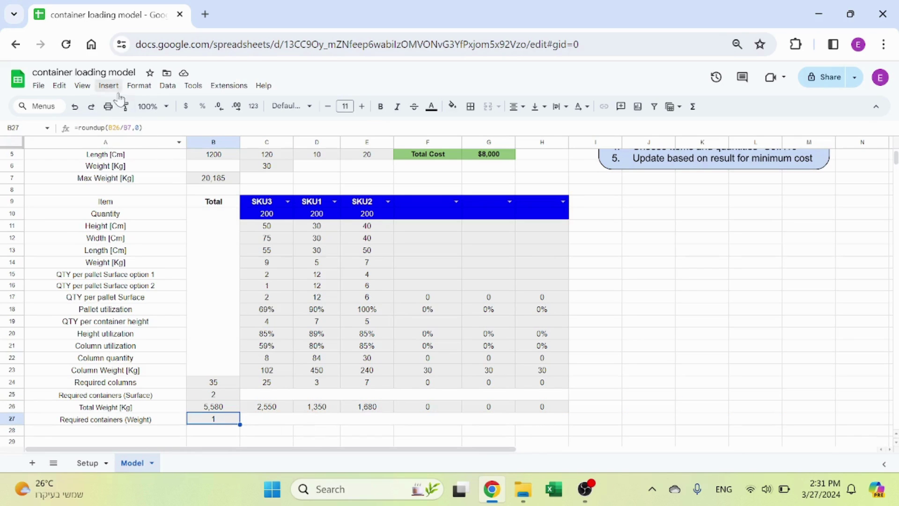
scroll(209, 225, "up", 3)
key("Return")
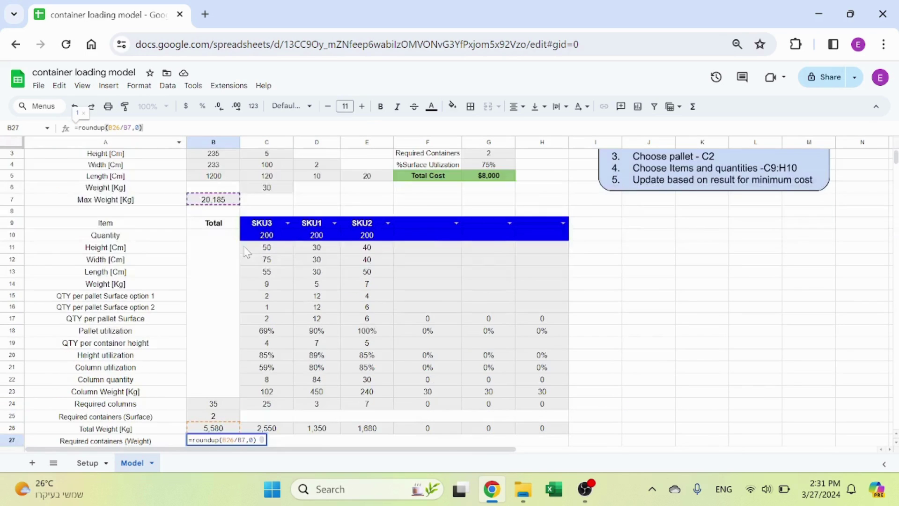
scroll(210, 259, "up", 3)
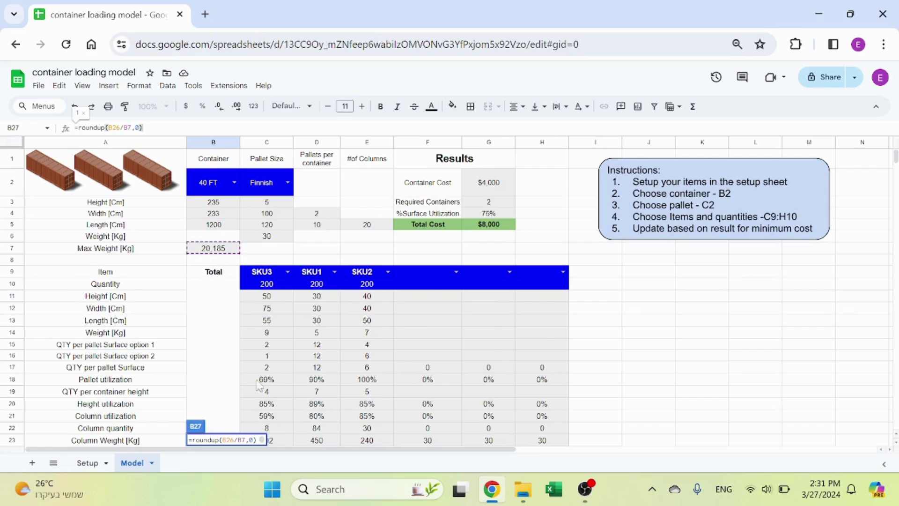
scroll(216, 258, "down", 3)
key("Escape")
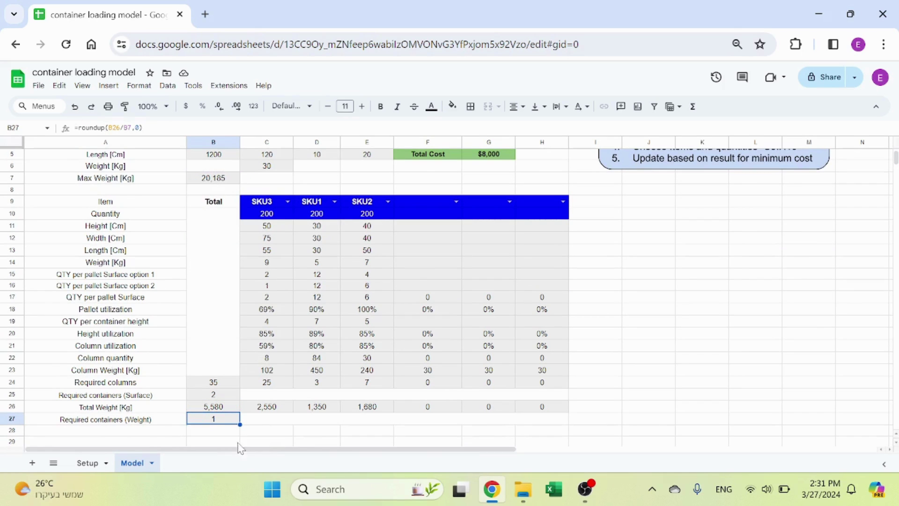
left_click(228, 407)
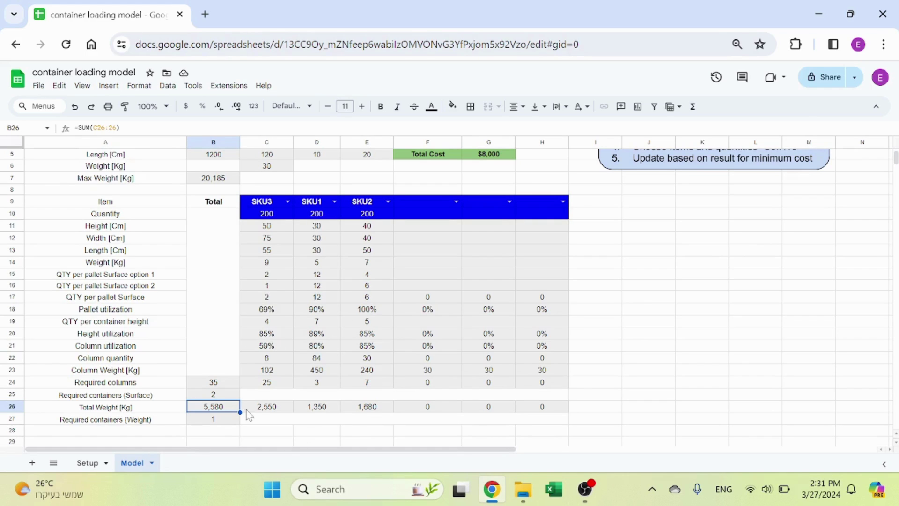
left_click(220, 429)
scroll(252, 419, "up", 3)
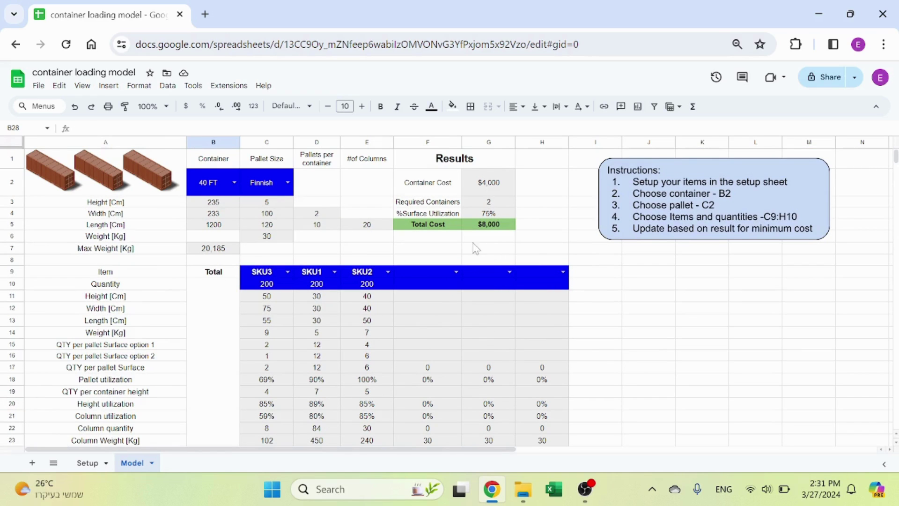
Move the Model tab ahead of Setup and review the Required Containers formula.
left_click(495, 183)
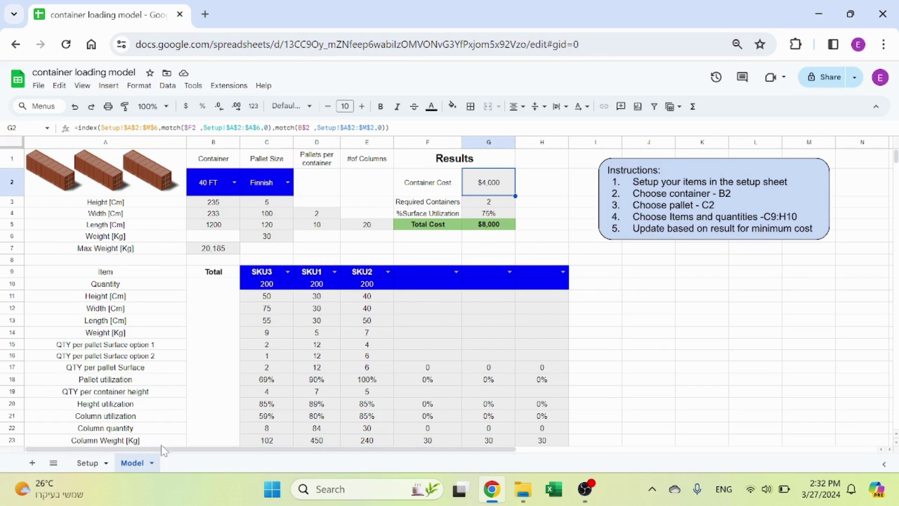
left_click_drag(131, 463, 84, 463)
key("Down")
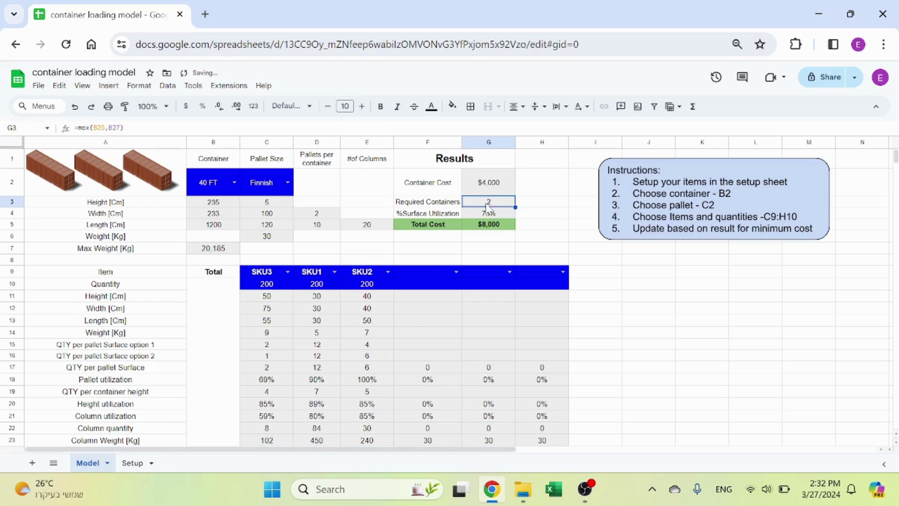
key("Return")
scroll(234, 351, "down", 4)
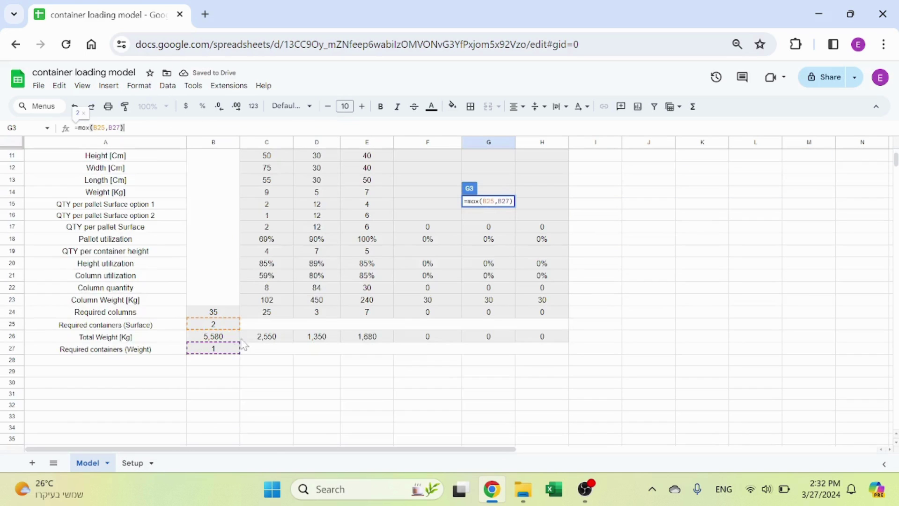
scroll(228, 348, "down", 2)
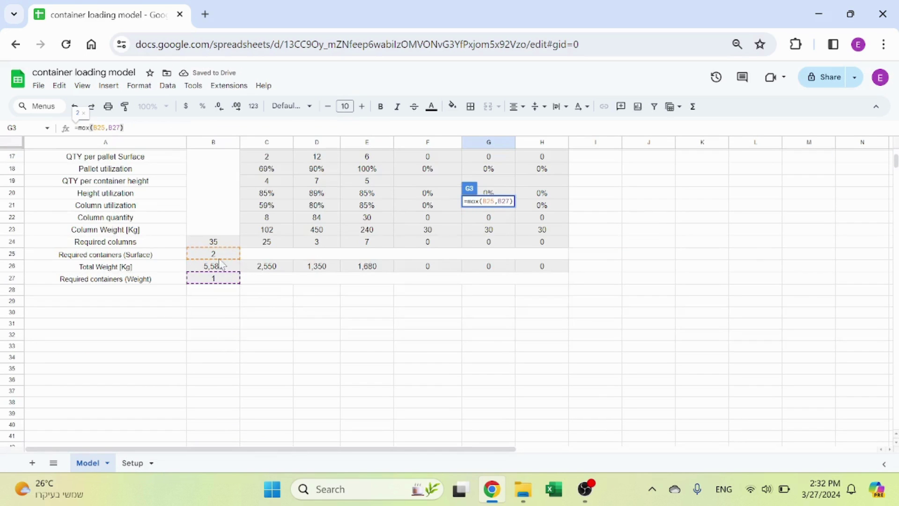
key("Escape")
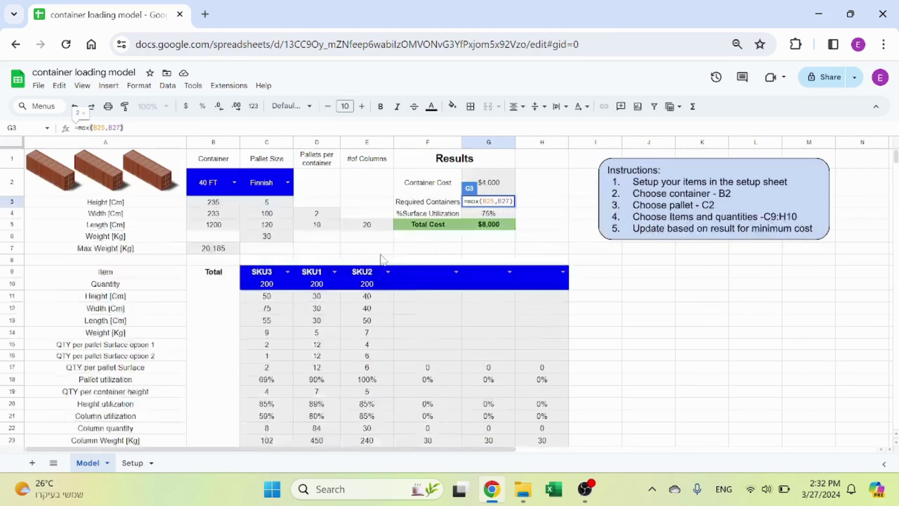
Review the surface utilization formula B24*C4*C5/(G3*B4*B5), showing 75%.
left_click(510, 216)
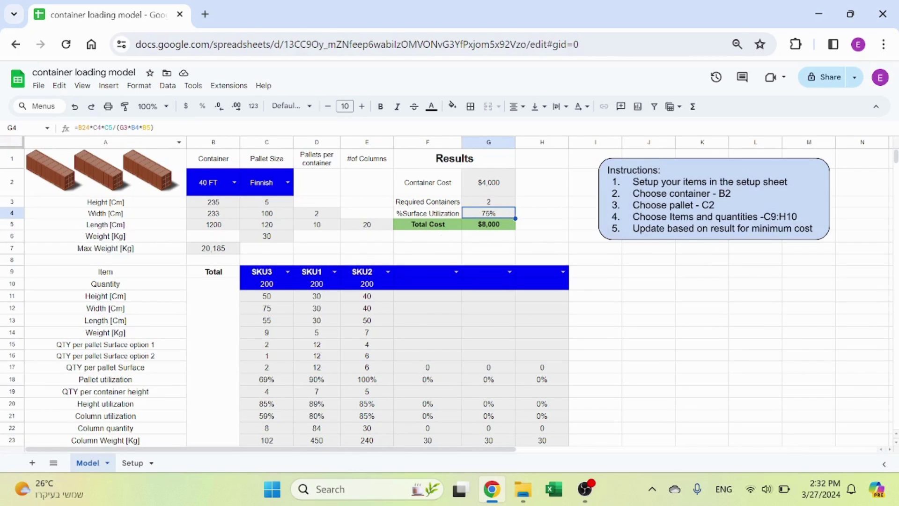
left_click(159, 127)
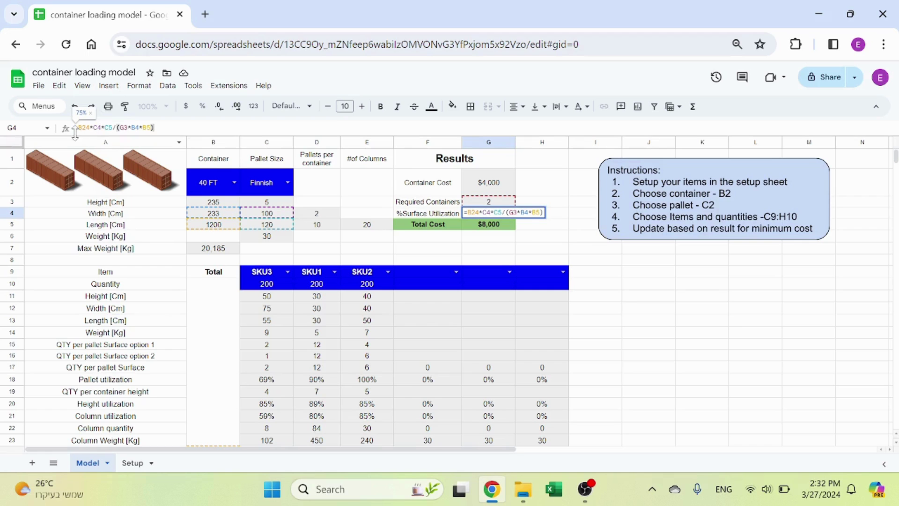
scroll(230, 290, "down", 2)
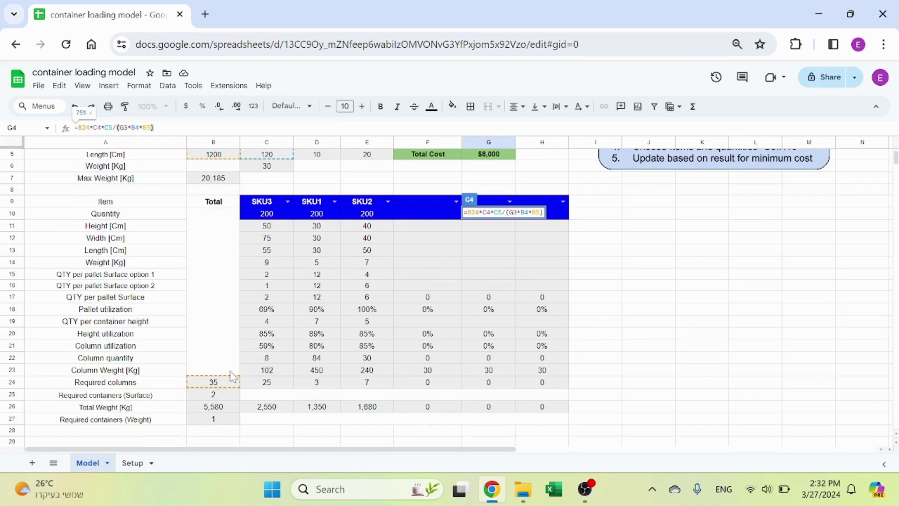
scroll(230, 370, "up", 2)
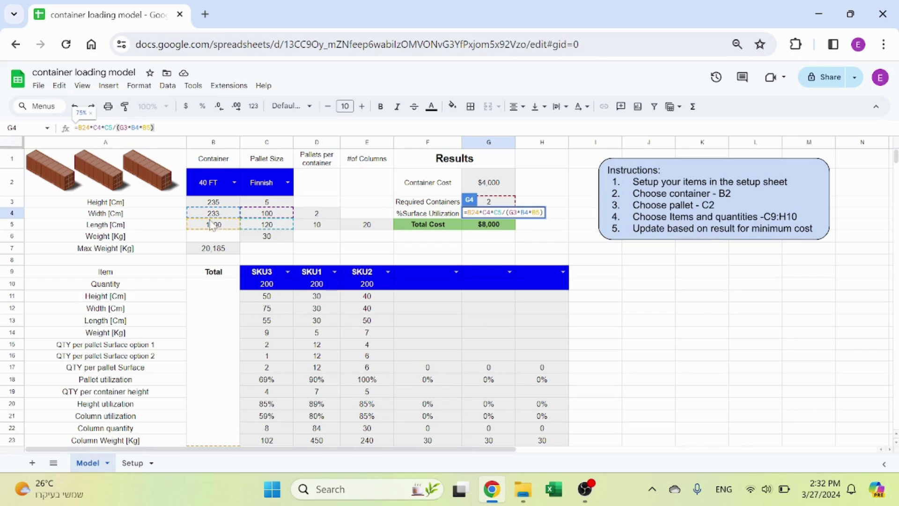
key("Escape")
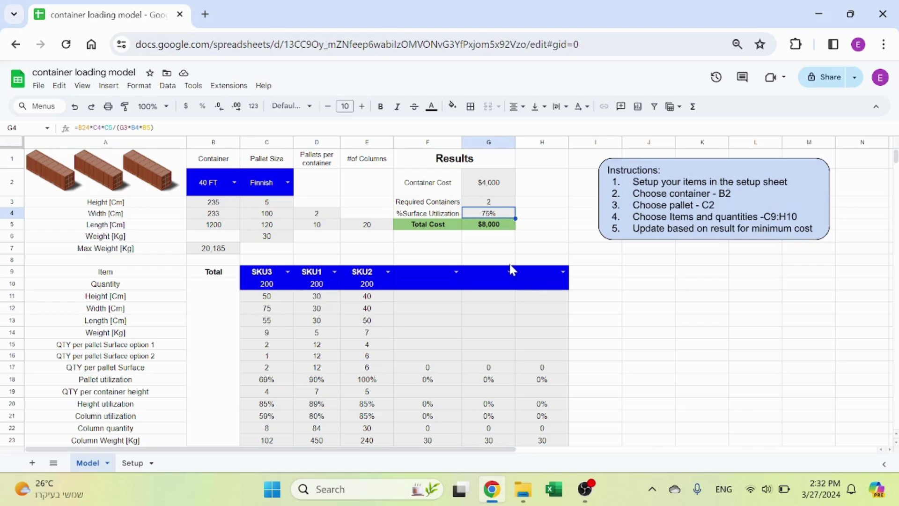
Review the Total Cost formula, then go to the Setup sheet.
left_click(506, 225)
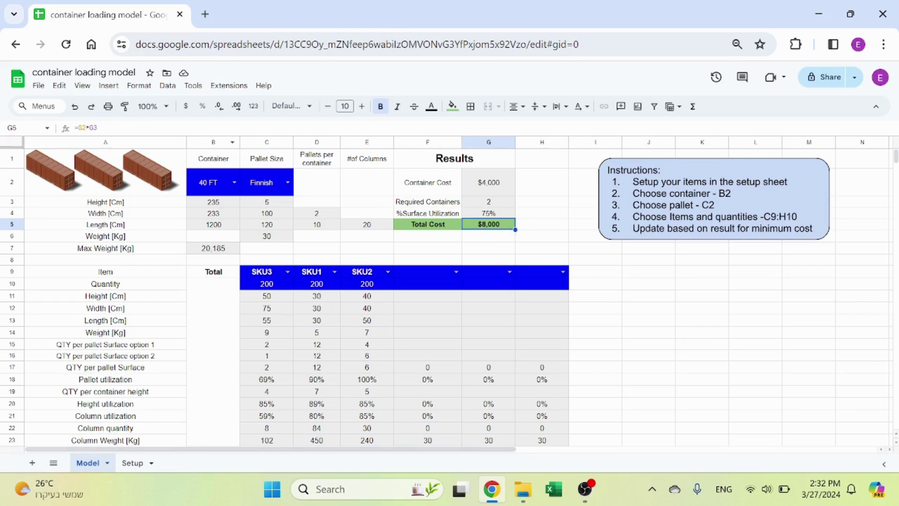
double_click(510, 225)
key("Escape")
scroll(354, 292, "down", 2)
left_click(132, 463)
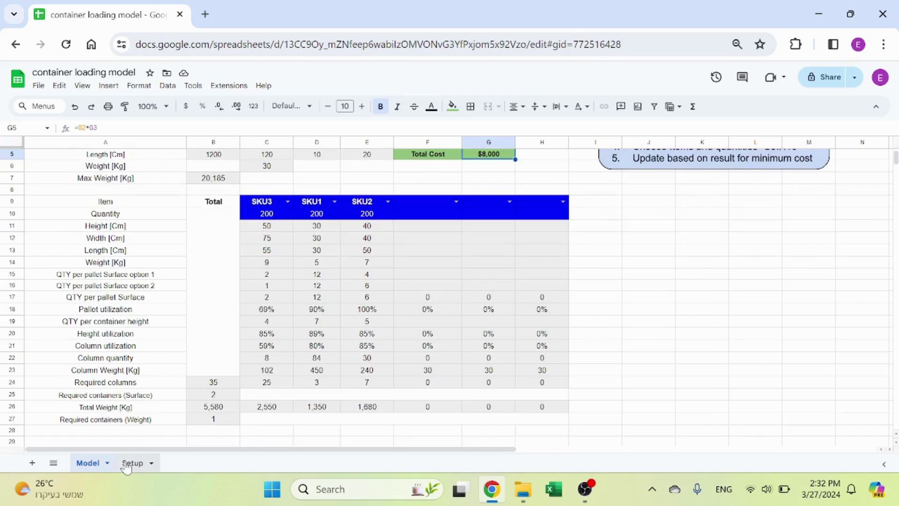
Enter test weights 500, 700 and 900 for SKU1, SKU2 and SKU3.
left_click(378, 225)
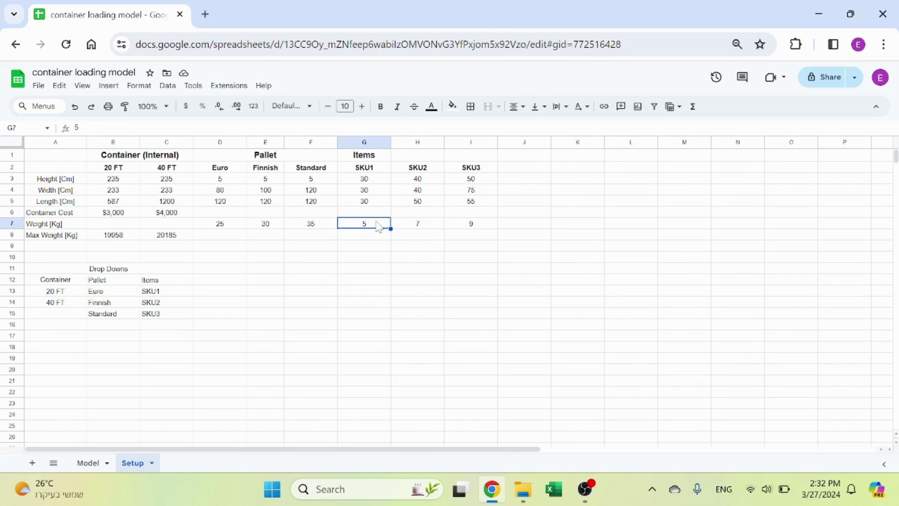
type("500")
key("Tab")
type("700")
key("Tab")
type("9")
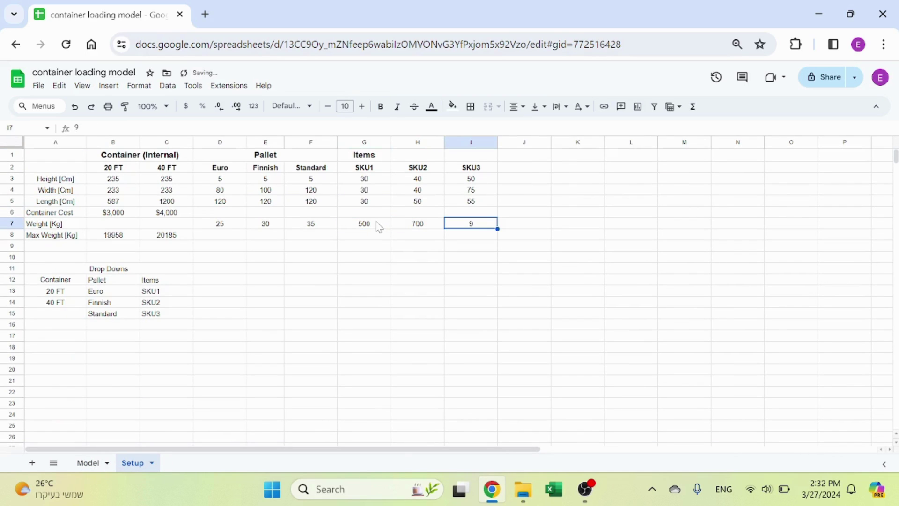
type("00")
key("Return")
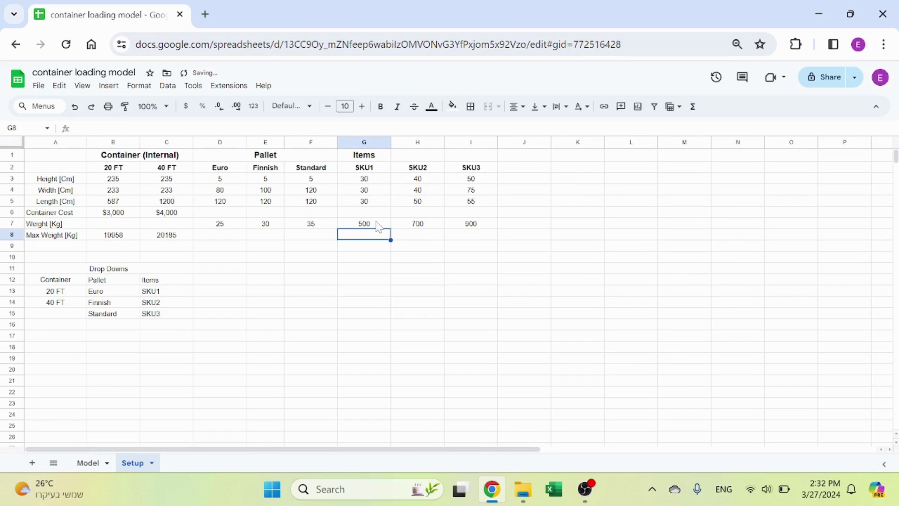
Check the Model results: total weight 454,050, 23 required containers, 7% surface utilization.
left_click(87, 463)
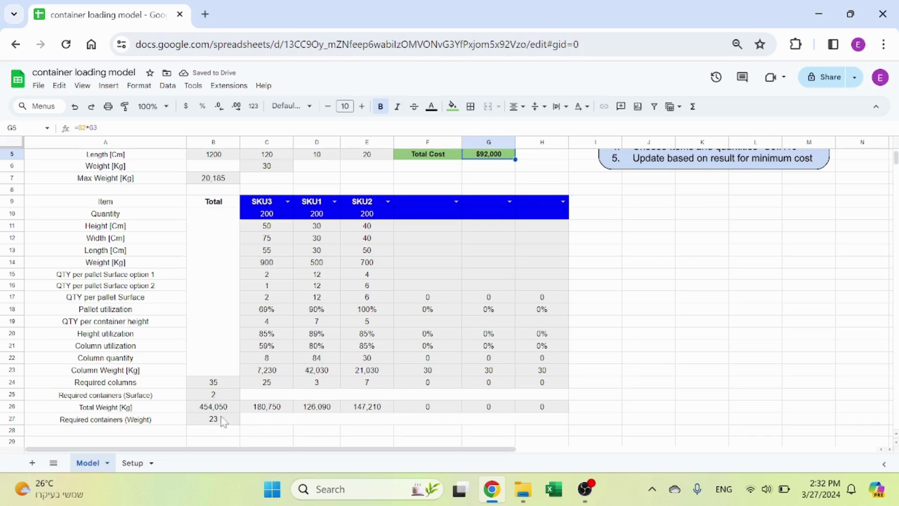
left_click(233, 411)
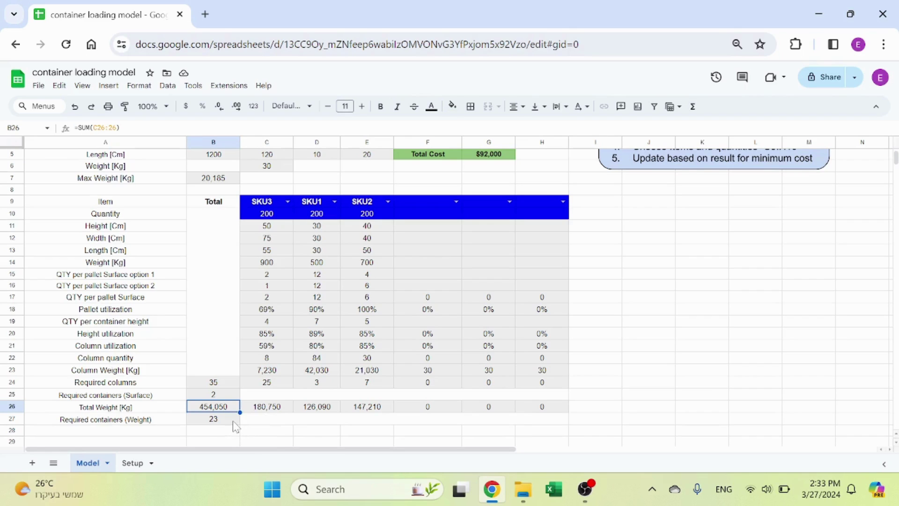
left_click(233, 422)
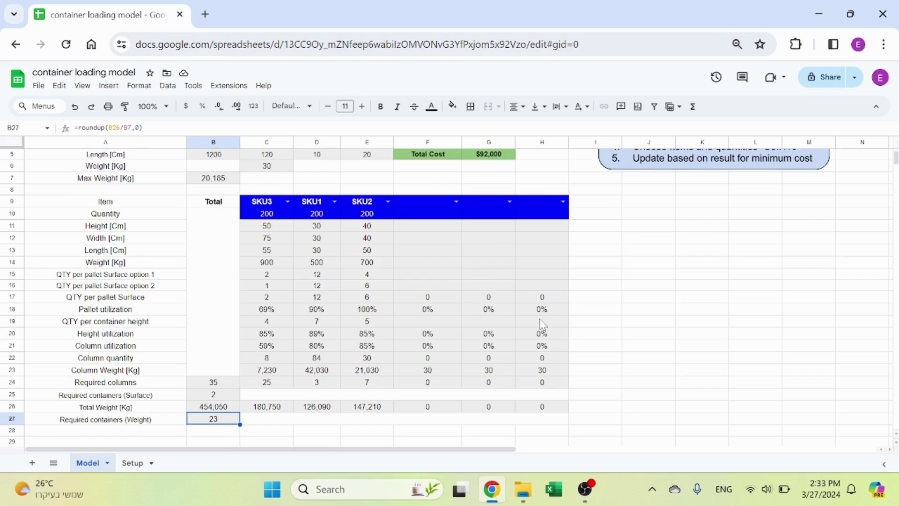
scroll(539, 291, "up", 2)
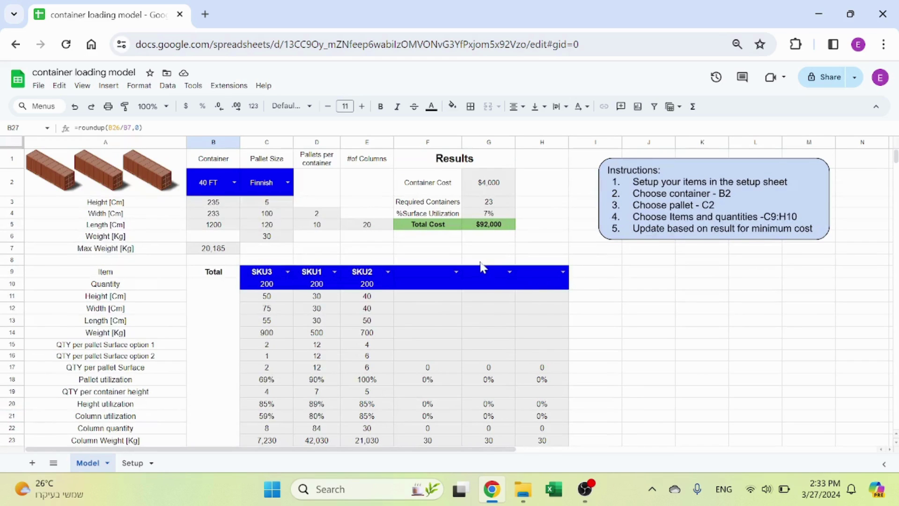
left_click(504, 205)
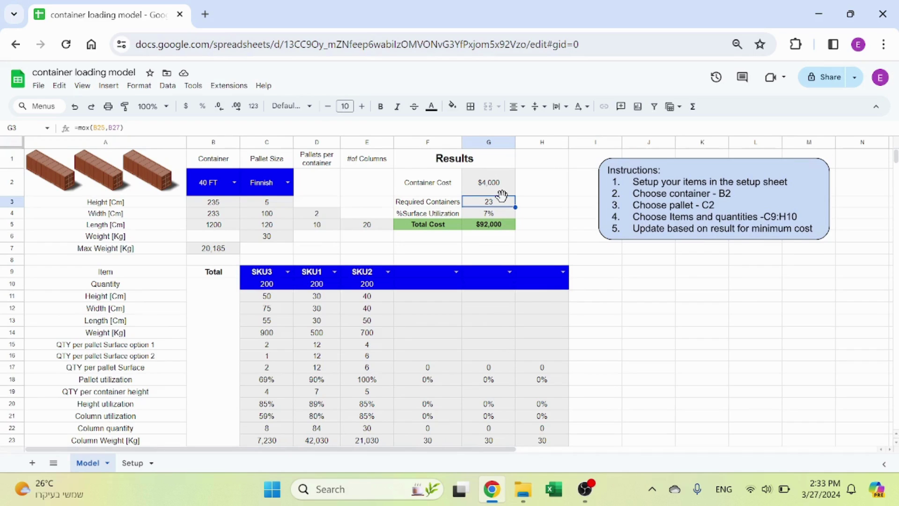
left_click(506, 213)
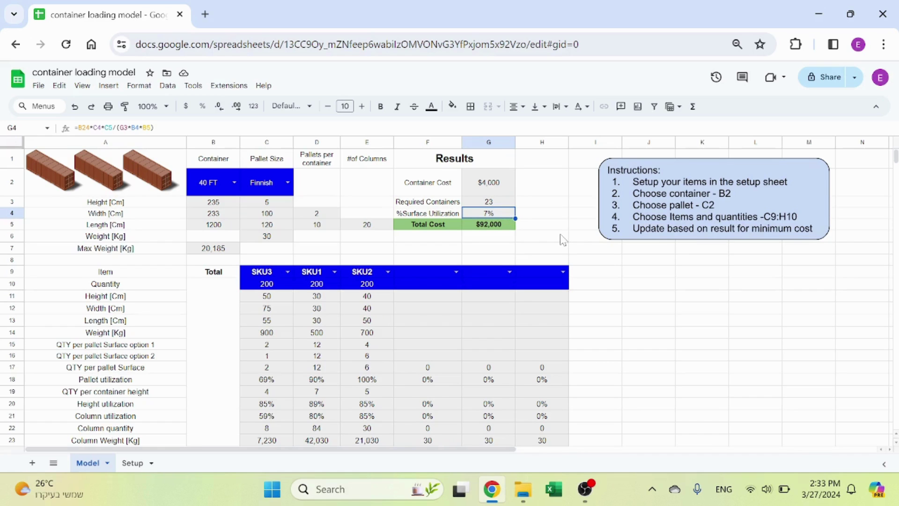
Restore the SKU weights to 5, 7 and 9 kg and return to the Model sheet.
left_click(135, 463)
left_click(349, 224)
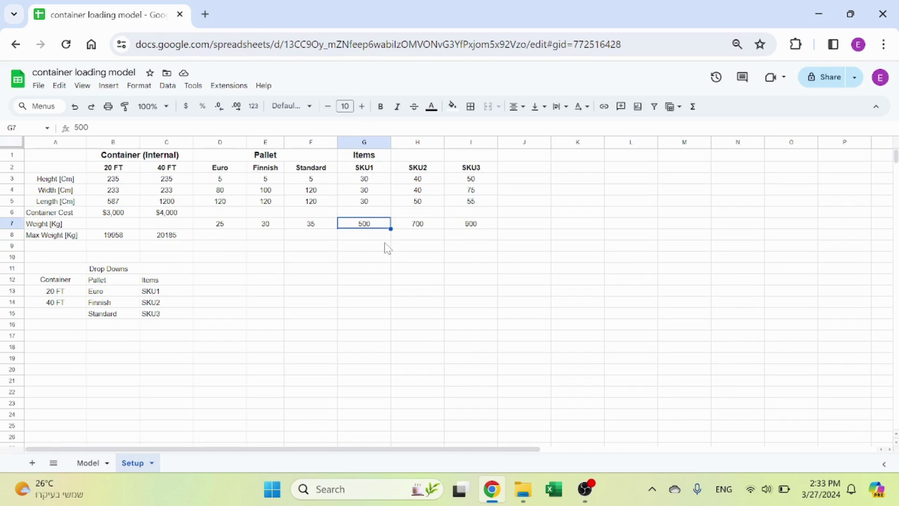
type("5")
key("Tab")
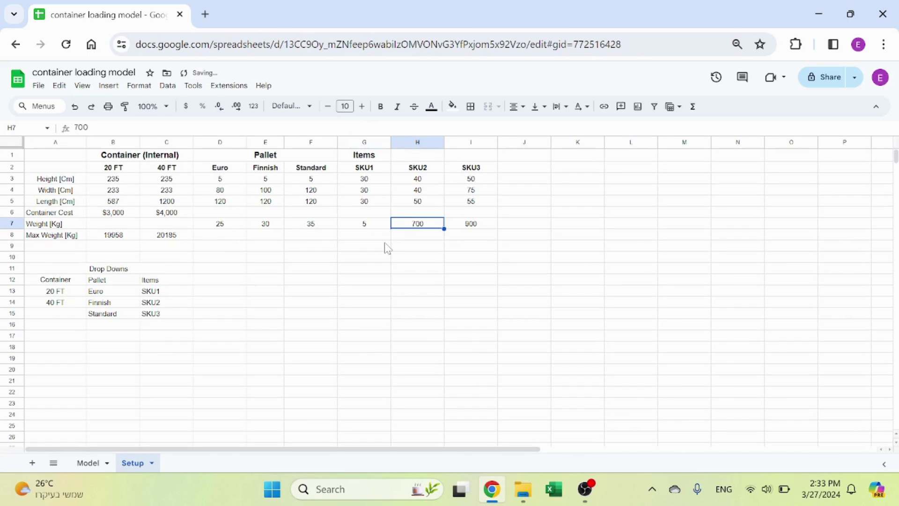
type("7")
key("Tab")
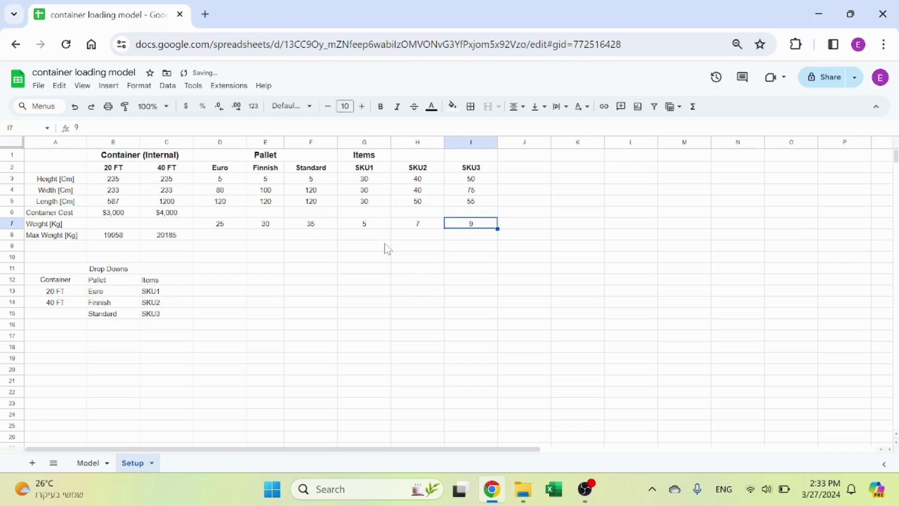
left_click(88, 463)
left_click(659, 333)
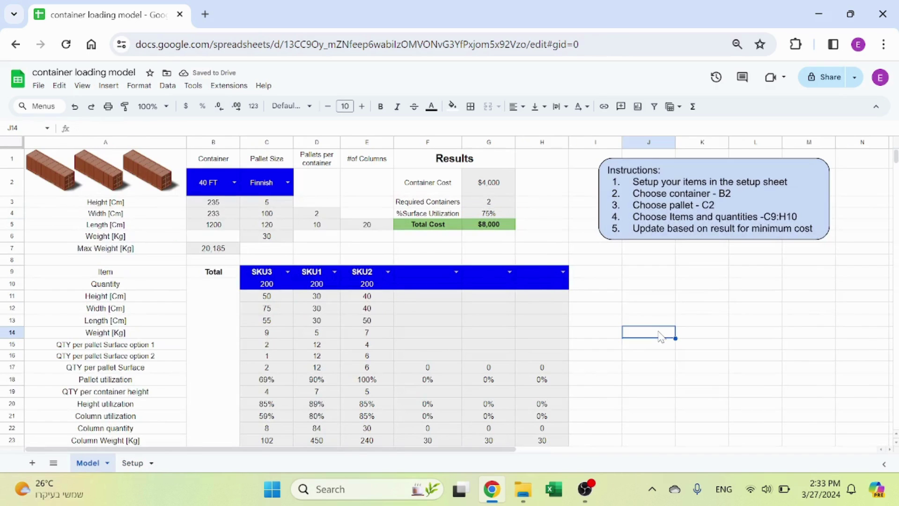